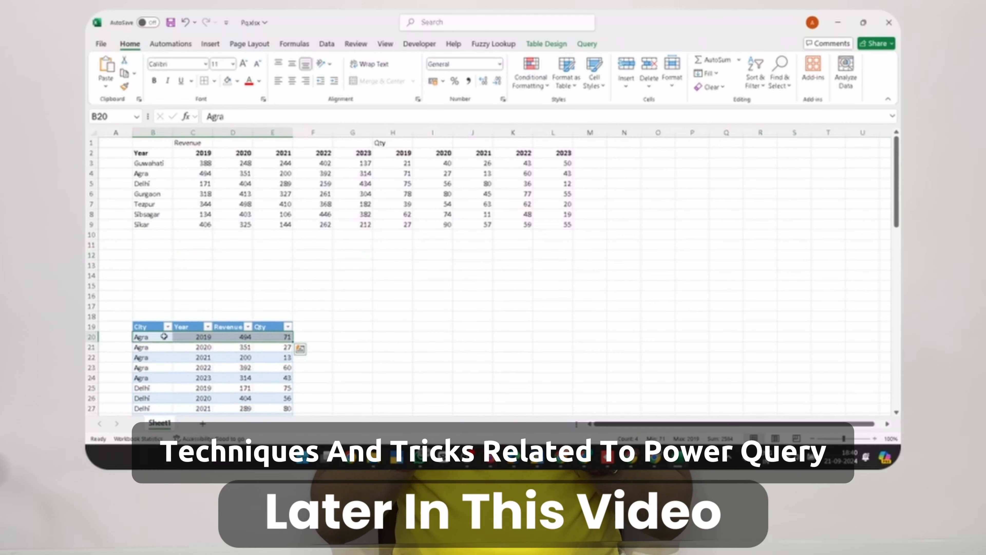
Convert the revenue data range into an Excel table
{"action": "scroll", "coordinate": [241, 354], "scroll_direction": "down", "scroll_amount": 5}
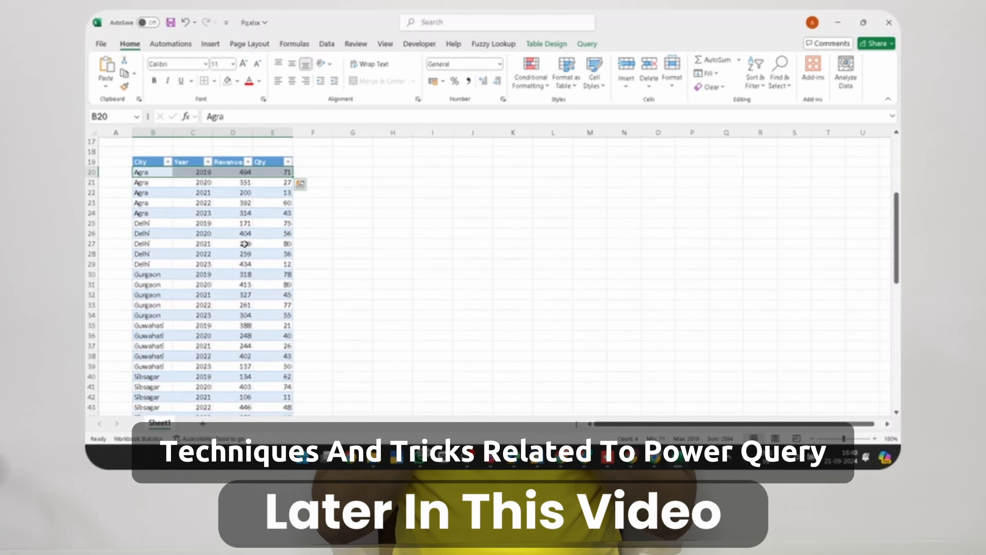
{"action": "scroll", "coordinate": [262, 249], "scroll_direction": "up", "scroll_amount": 1}
{"action": "scroll", "coordinate": [262, 249], "scroll_direction": "up", "scroll_amount": 5}
{"action": "left_click", "coordinate": [312, 244]}
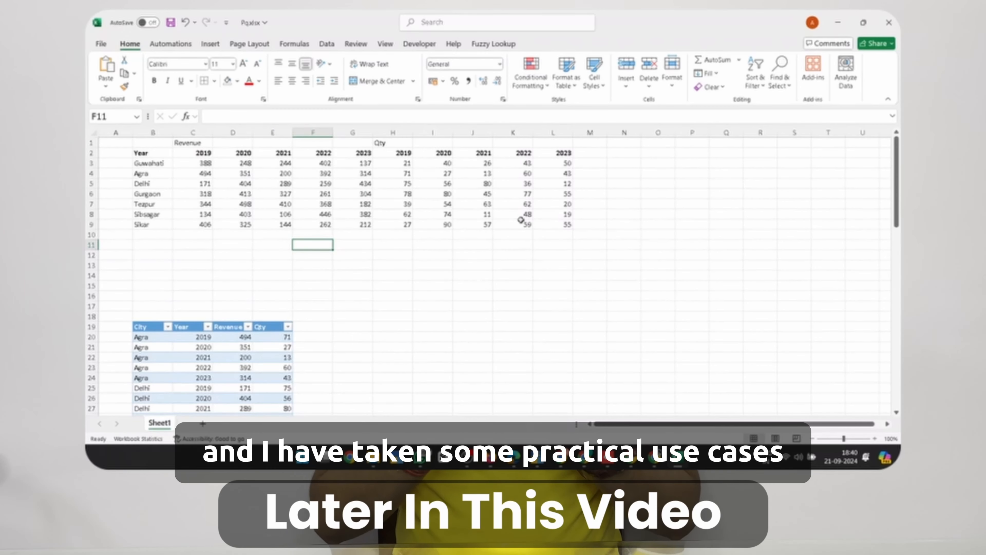
{"action": "left_click", "coordinate": [308, 184]}
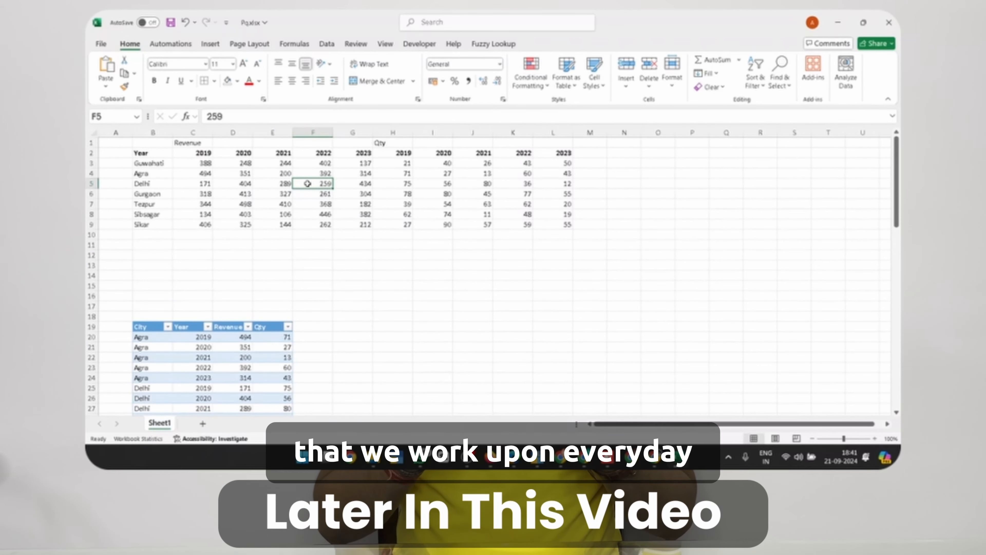
{"action": "key", "text": "ctrl+t"}
{"action": "left_click", "coordinate": [746, 338]}
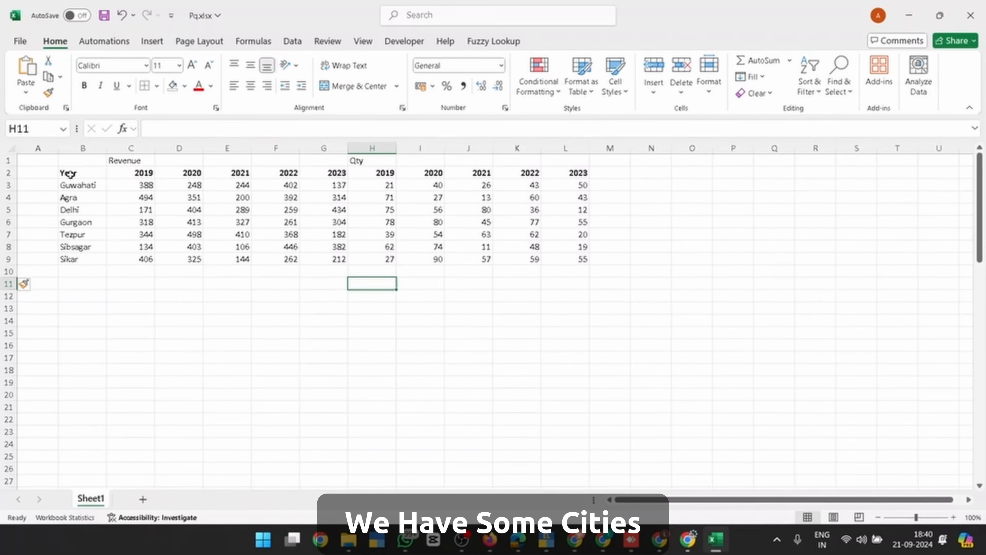
Highlight the city list in column B and the yearly revenue figures to explain the layout
{"action": "left_click_drag", "start_coordinate": [71, 173], "coordinate": [72, 247]}
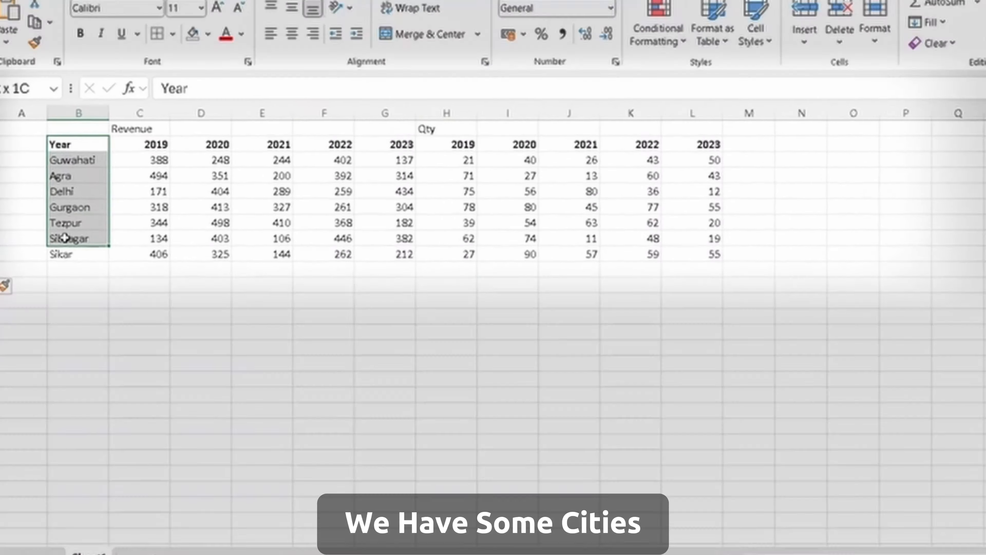
{"action": "left_click", "coordinate": [65, 238]}
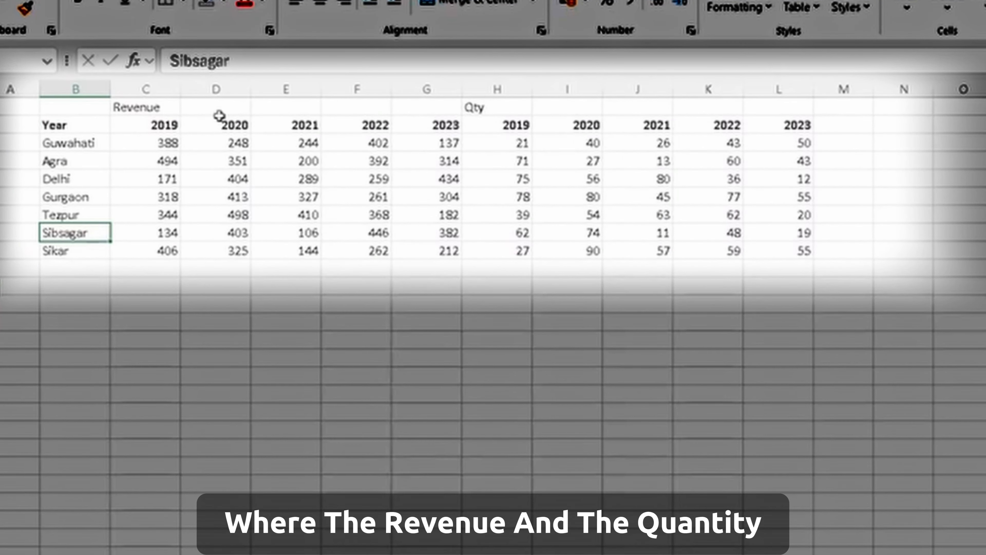
{"action": "left_click_drag", "start_coordinate": [164, 130], "coordinate": [708, 265]}
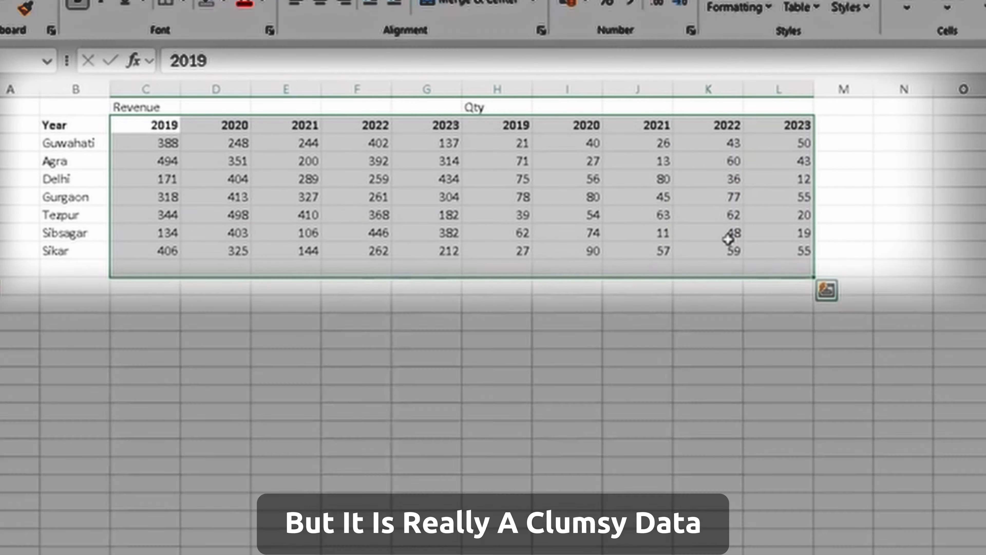
{"action": "left_click", "coordinate": [728, 239]}
{"action": "left_click", "coordinate": [90, 145]}
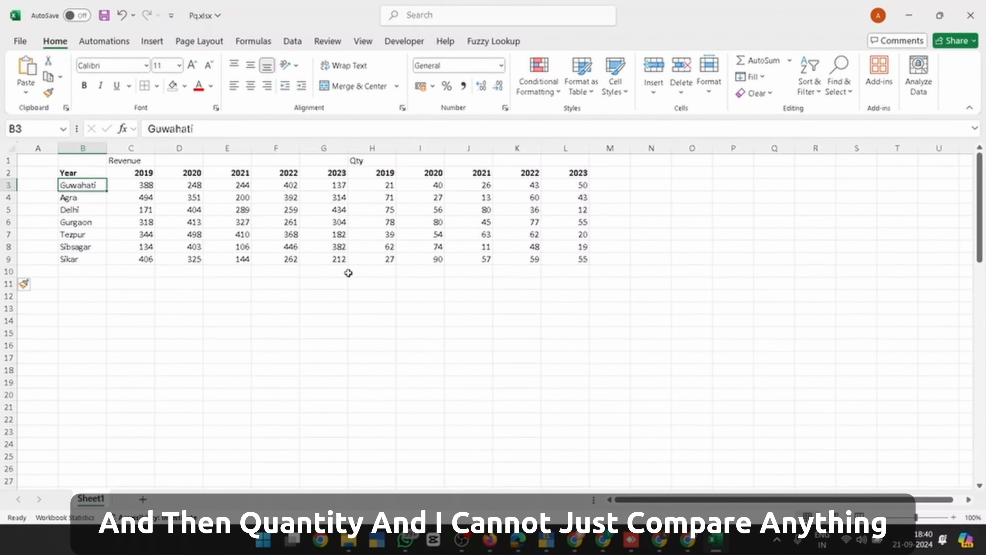
Delete empty row 12 so the City/Year/Revenue/Qty table moves up
{"action": "left_click", "coordinate": [307, 295]}
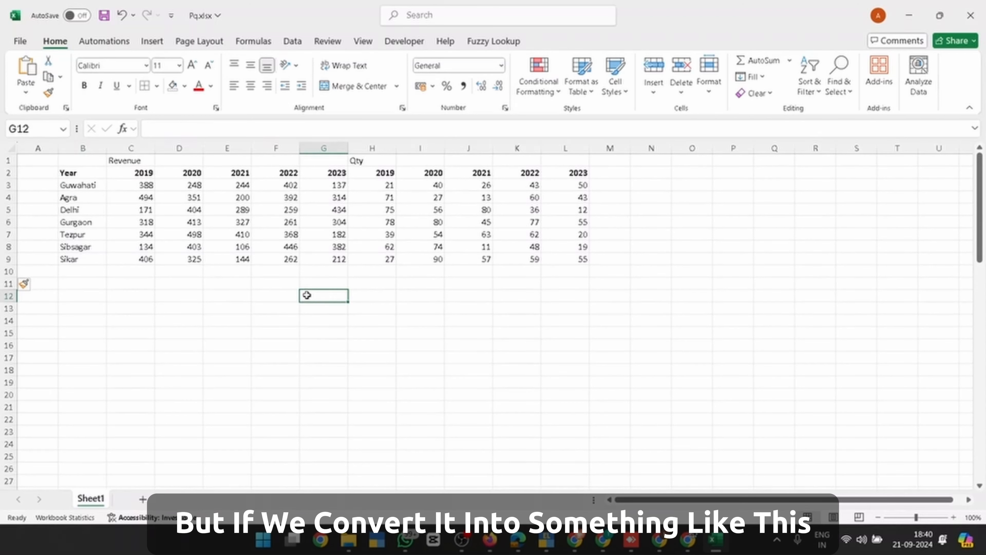
{"action": "key", "text": "shift+space"}
{"action": "key", "text": "ctrl+minus"}
{"action": "key", "text": "ctrl+minus"}
{"action": "key", "text": "ctrl+minus"}
{"action": "key", "text": "ctrl+minus"}
{"action": "key", "text": "ctrl+minus"}
{"action": "key", "text": "ctrl+minus"}
{"action": "key", "text": "ctrl+minus"}
{"action": "key", "text": "ctrl+minus"}
{"action": "key", "text": "ctrl+minus"}
{"action": "key", "text": "ctrl+minus"}
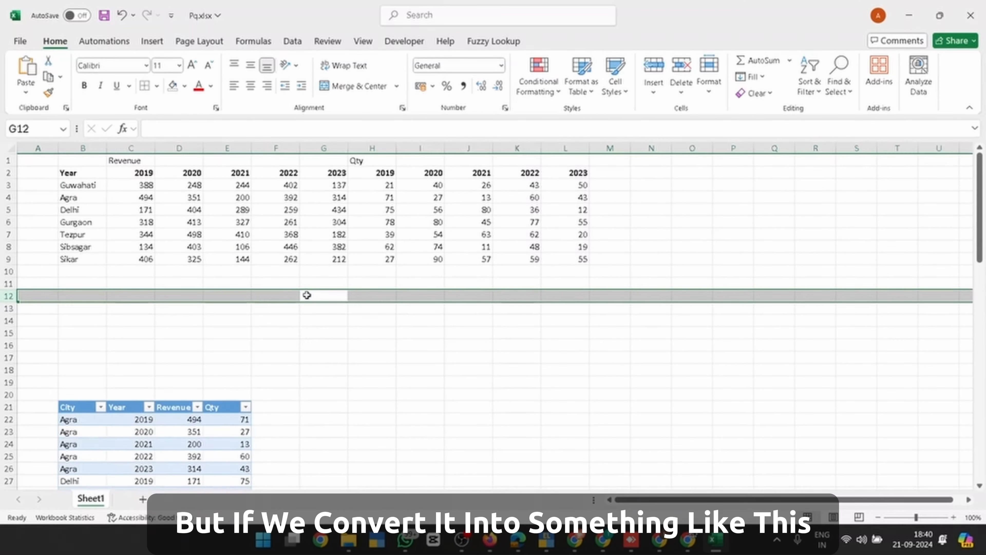
{"action": "left_click", "coordinate": [58, 394]}
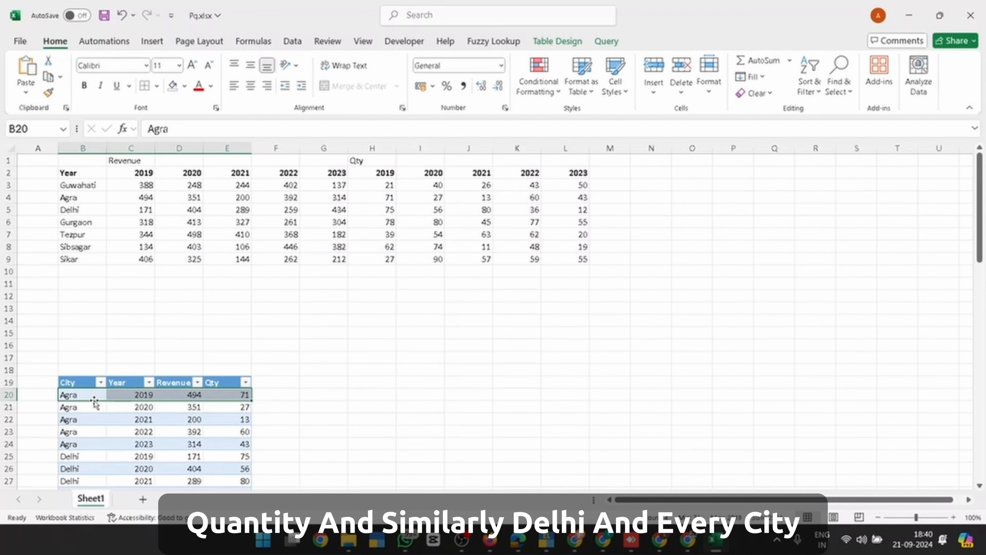
{"action": "scroll", "coordinate": [132, 445], "scroll_direction": "down", "scroll_amount": 1}
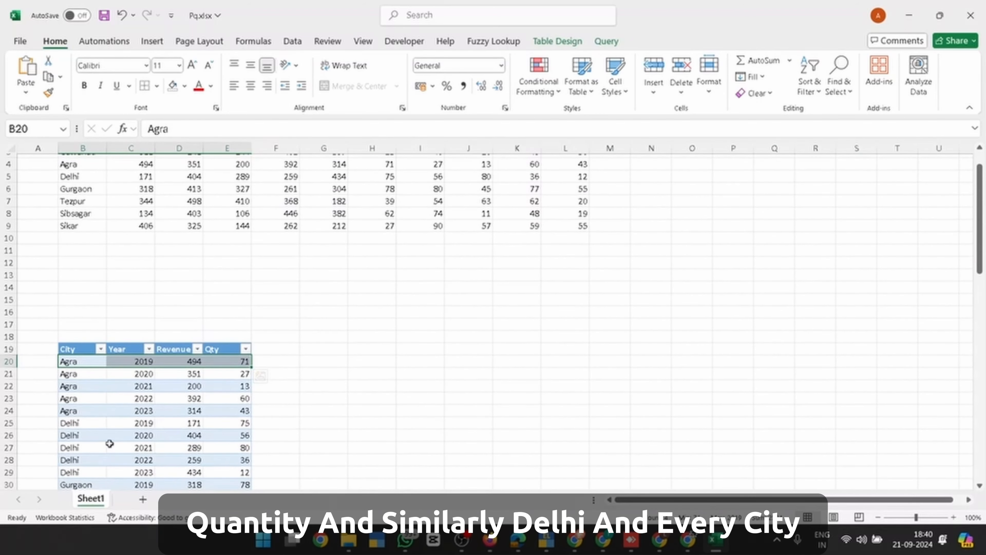
{"action": "scroll", "coordinate": [109, 443], "scroll_direction": "down", "scroll_amount": 3}
{"action": "scroll", "coordinate": [110, 444], "scroll_direction": "down", "scroll_amount": 1}
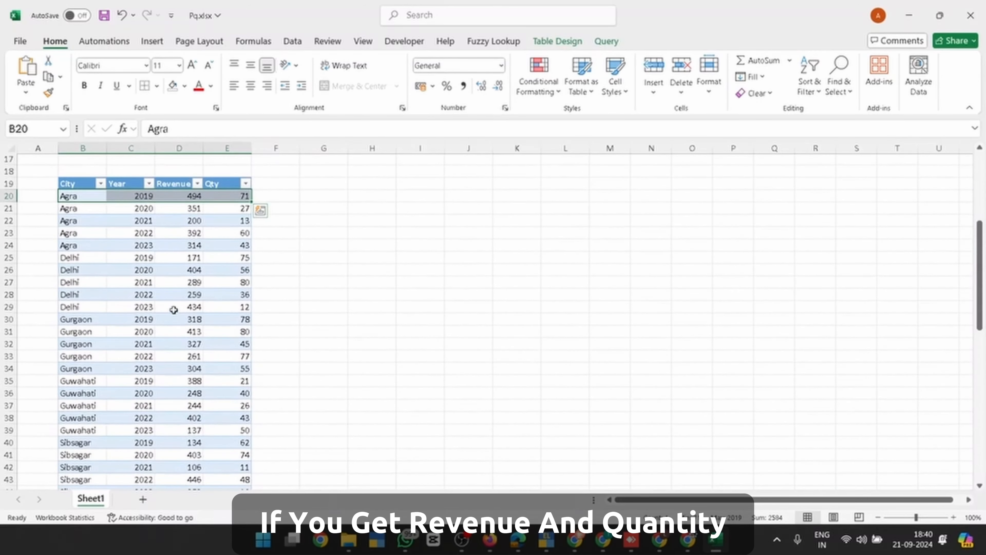
{"action": "scroll", "coordinate": [194, 285], "scroll_direction": "up", "scroll_amount": 1}
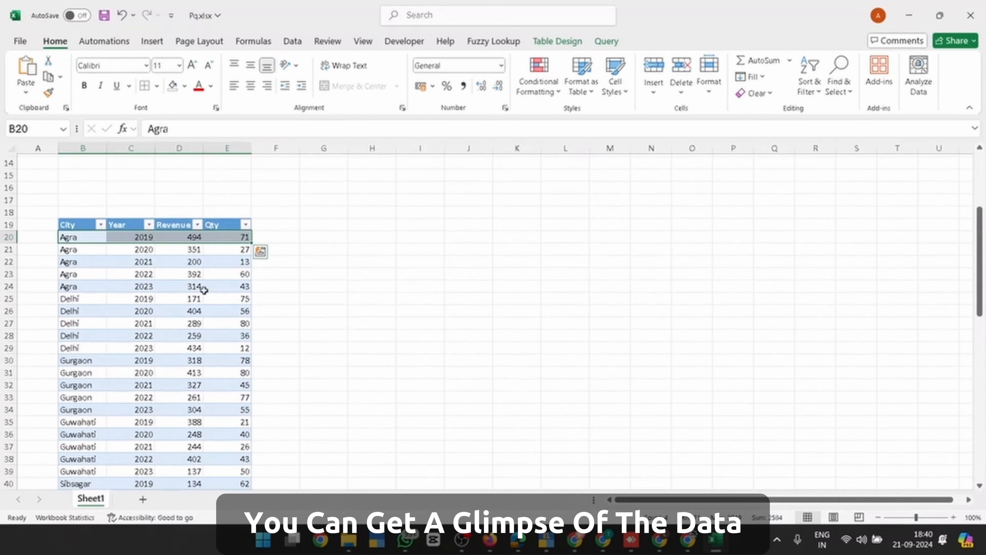
{"action": "scroll", "coordinate": [215, 288], "scroll_direction": "up", "scroll_amount": 5}
{"action": "left_click", "coordinate": [265, 286]}
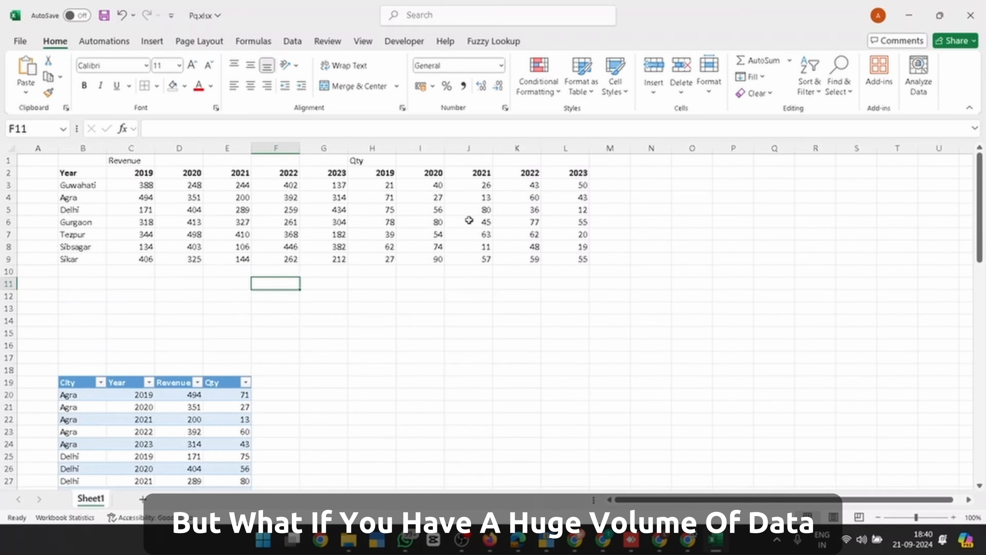
{"action": "left_click", "coordinate": [269, 210]}
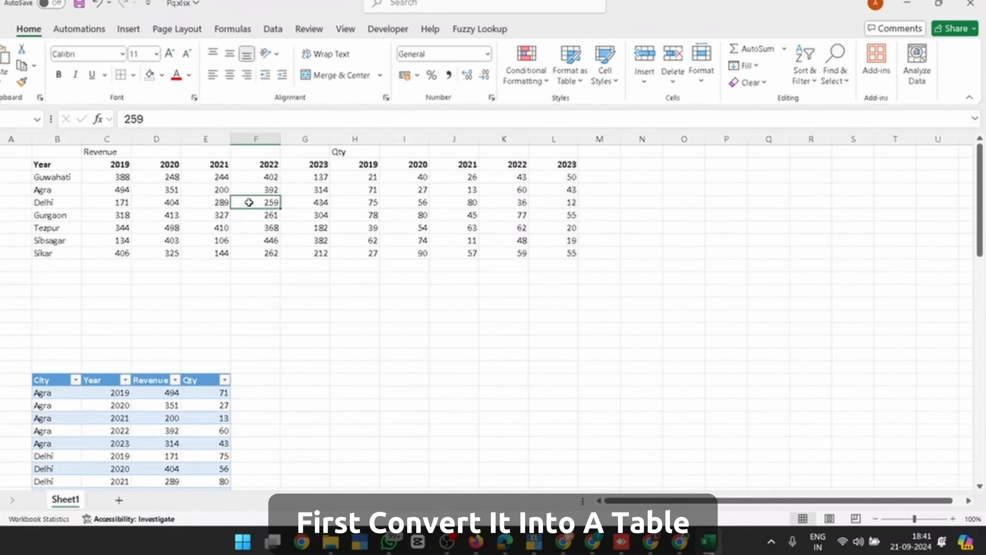
Make range $B$1:$L$9 a table with headers and load it into Power Query as Table12
{"action": "key", "text": "ctrl+t"}
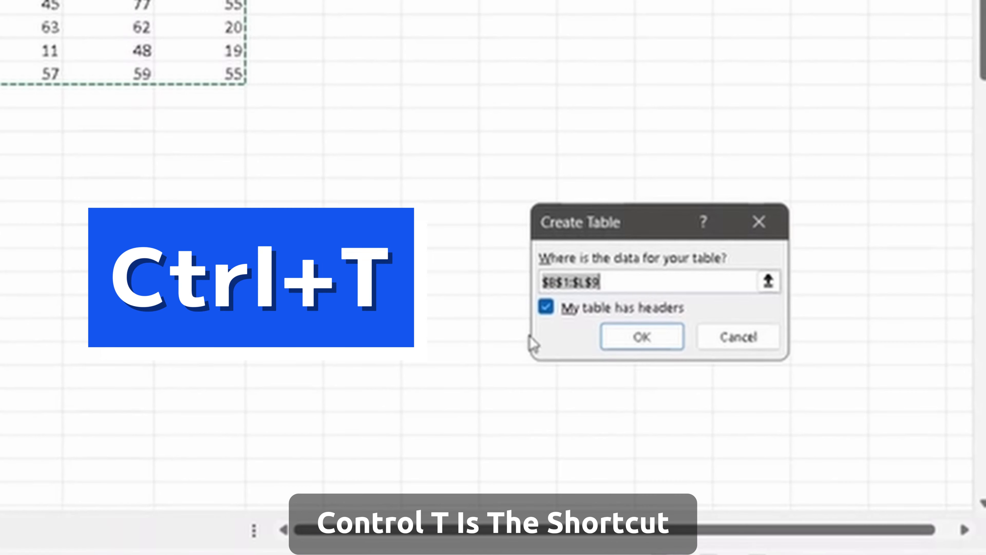
{"action": "left_click", "coordinate": [641, 338]}
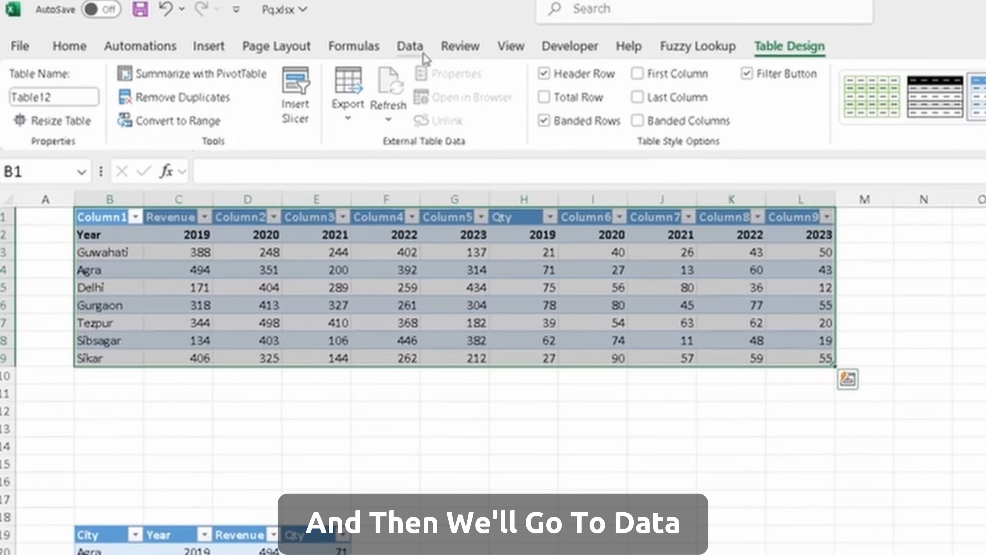
{"action": "left_click", "coordinate": [293, 41]}
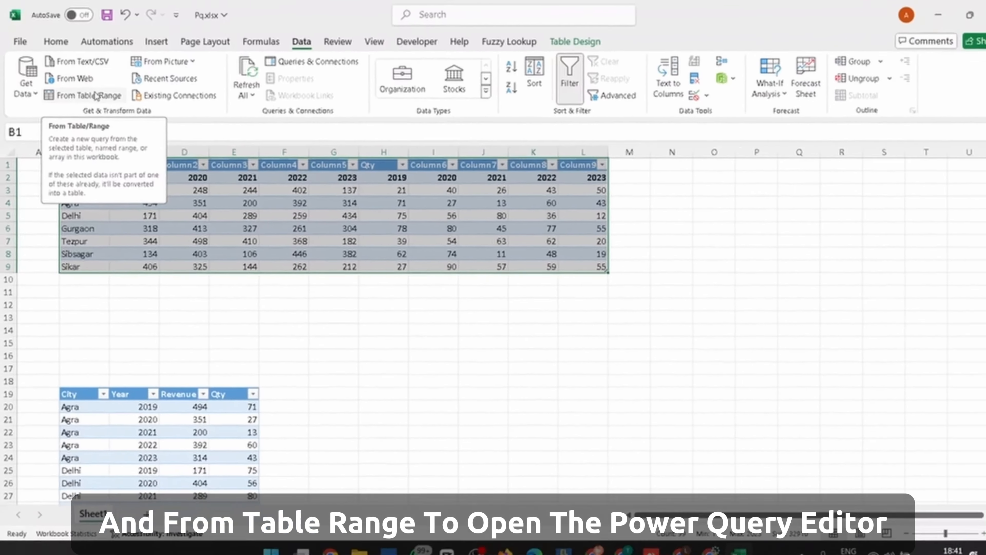
{"action": "left_click", "coordinate": [96, 95]}
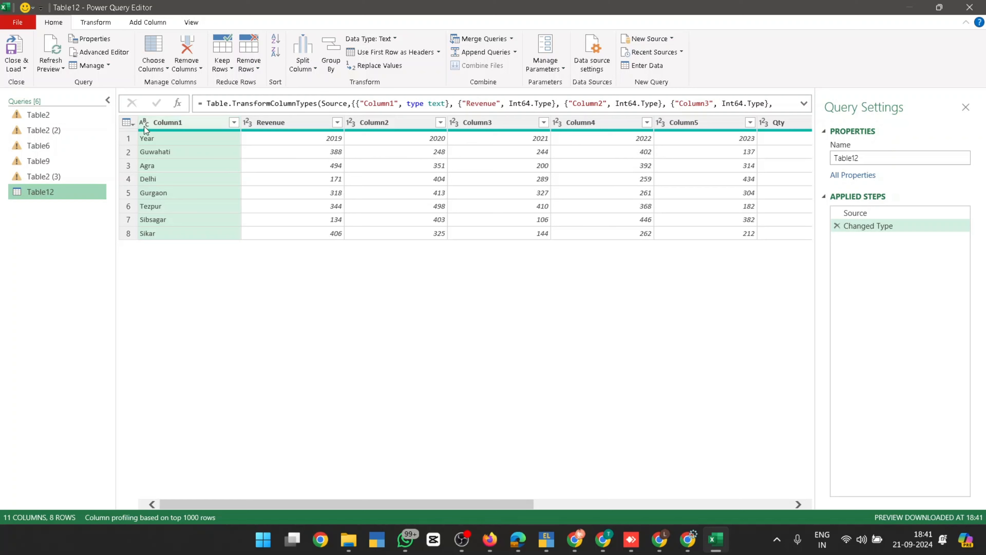
Promote Table12's first row to headers: Year, 2019–2023, 2019_1 and onward
{"action": "left_click", "coordinate": [131, 124]}
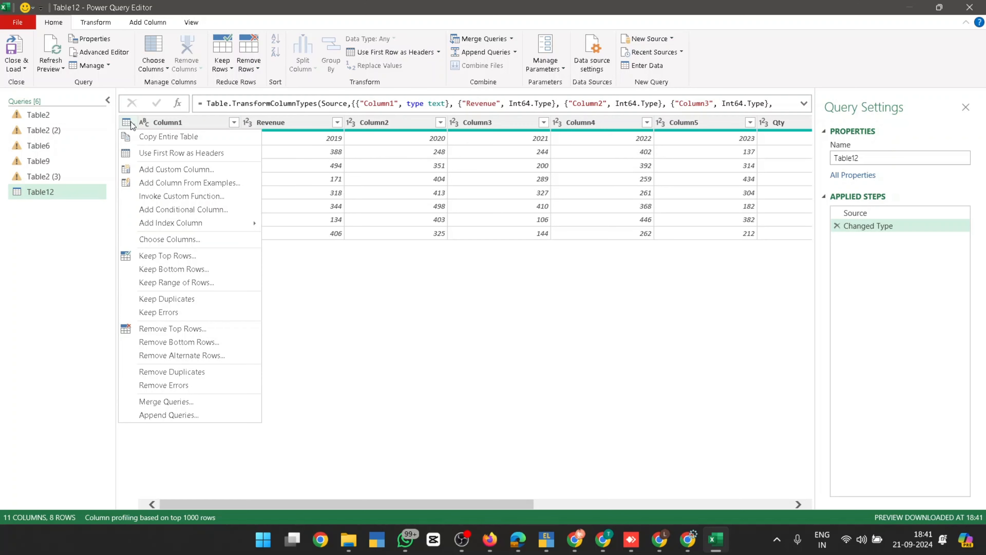
{"action": "left_click", "coordinate": [131, 124]}
{"action": "left_click", "coordinate": [130, 125]}
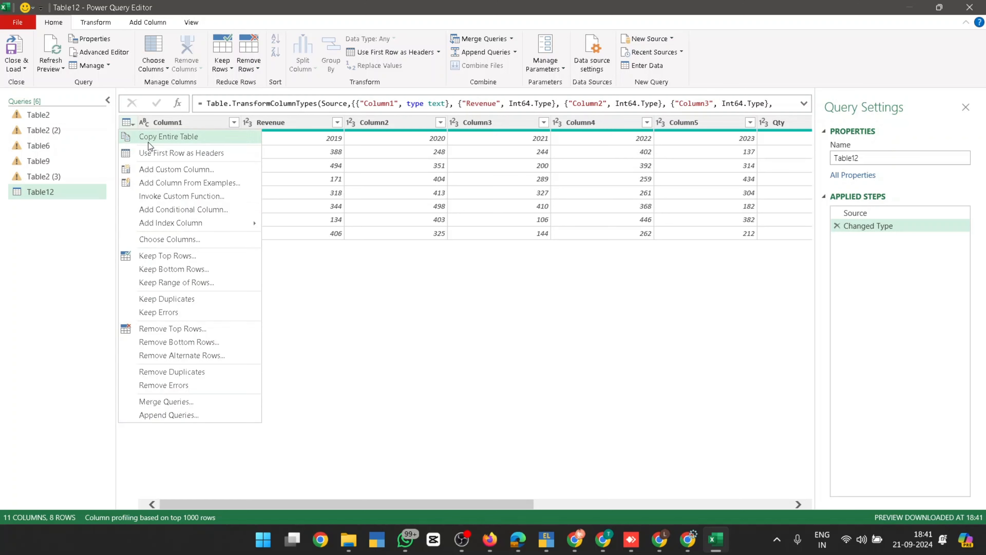
{"action": "key", "text": "Escape"}
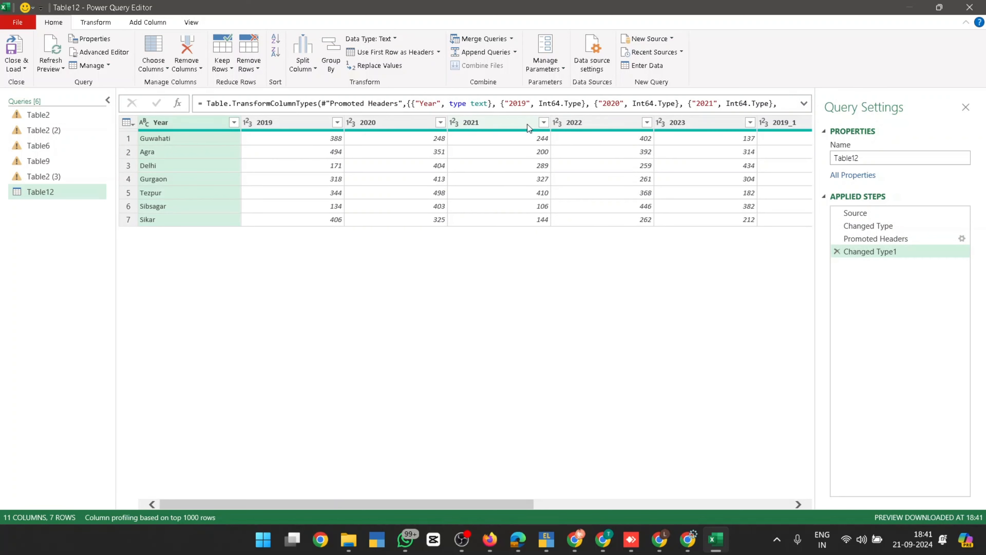
{"action": "left_click_drag", "start_coordinate": [500, 502], "coordinate": [523, 503]}
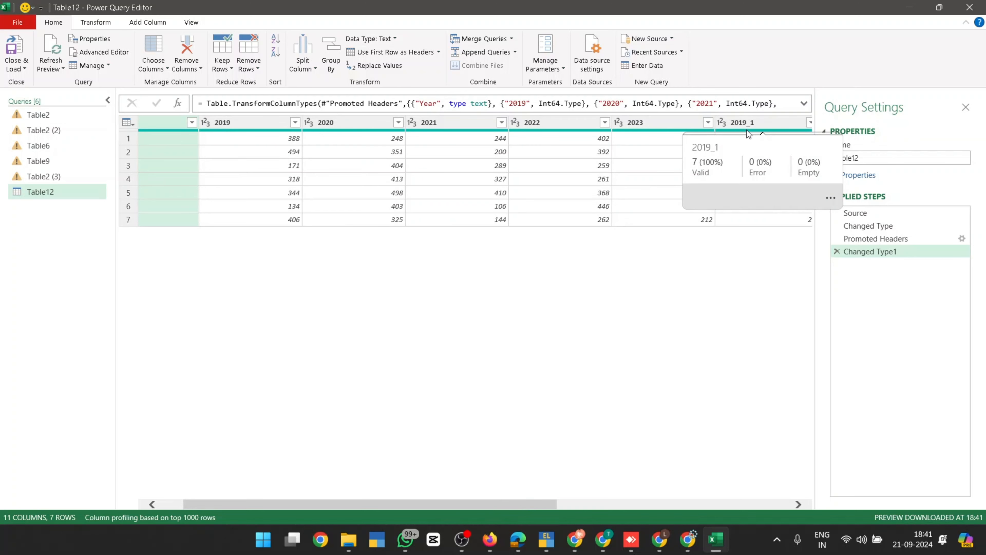
{"action": "left_click", "coordinate": [170, 503]}
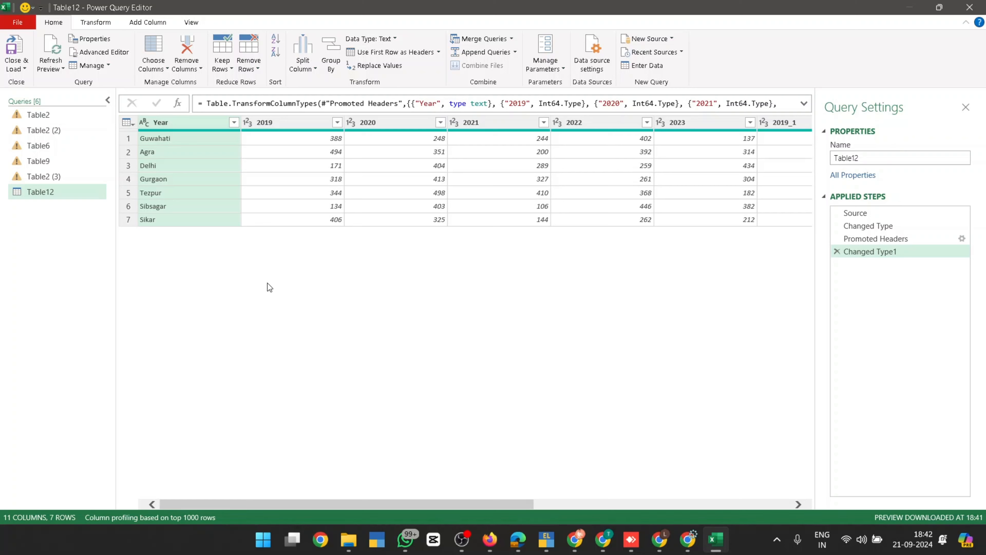
Unpivot all columns except Year into Attribute and Value columns, yielding 70 rows
{"action": "right_click", "coordinate": [183, 123]}
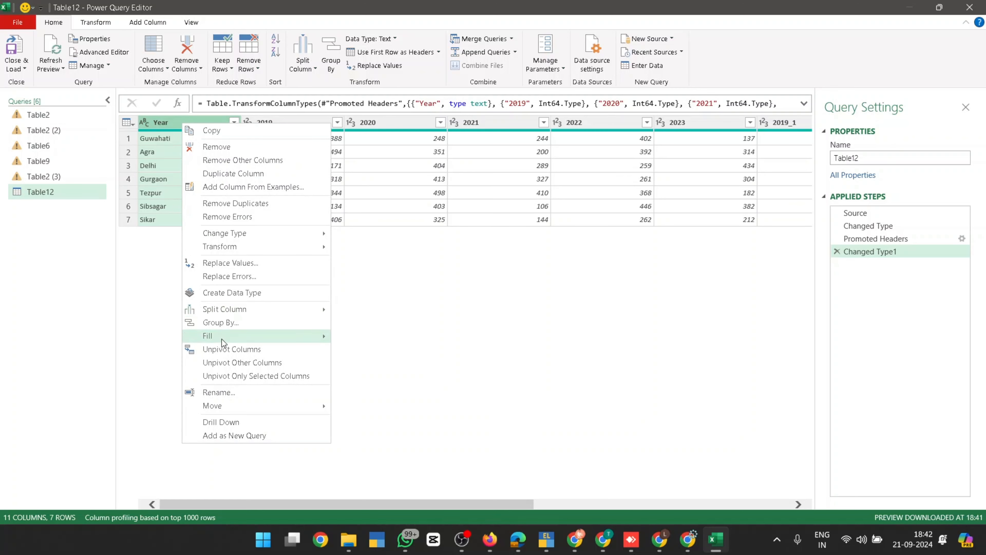
{"action": "left_click", "coordinate": [229, 360]}
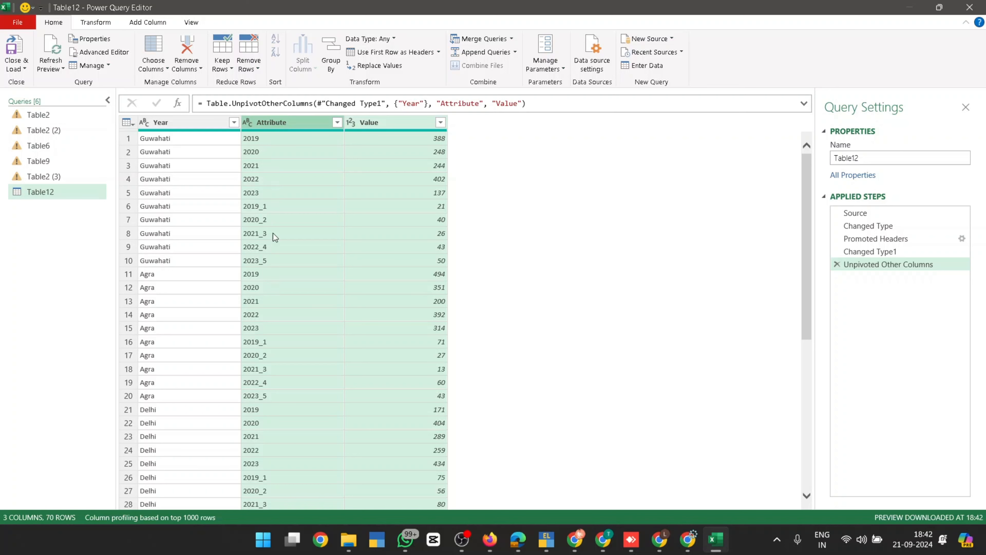
{"action": "left_click", "coordinate": [326, 224]}
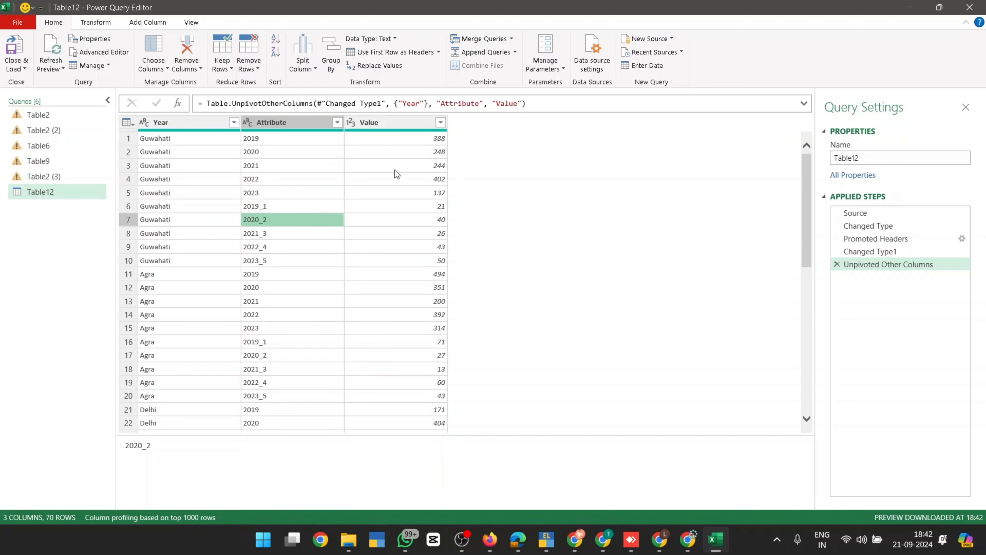
Add a conditional Custom column: Attribute contains "_" gives Qty, otherwise Revenue
{"action": "left_click", "coordinate": [148, 22]}
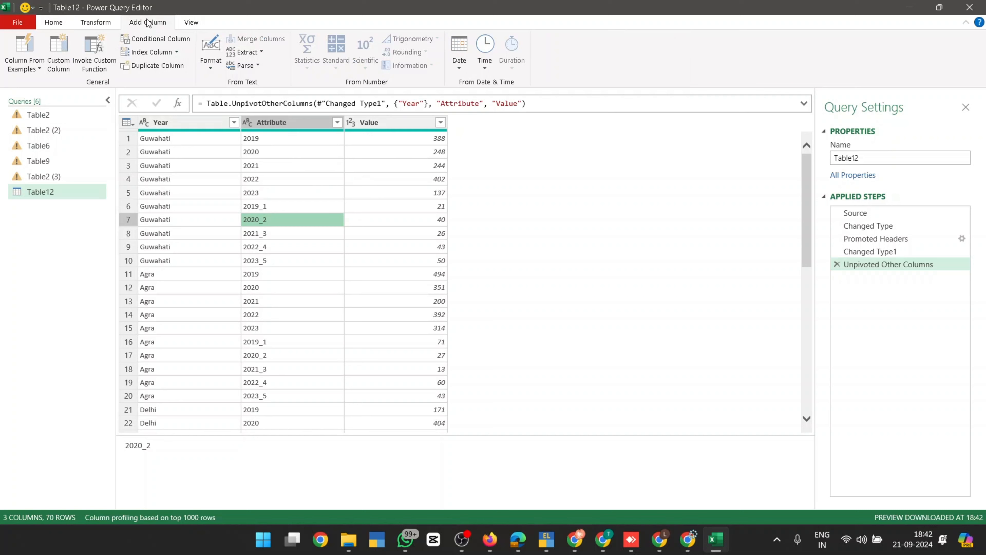
{"action": "left_click", "coordinate": [164, 39]}
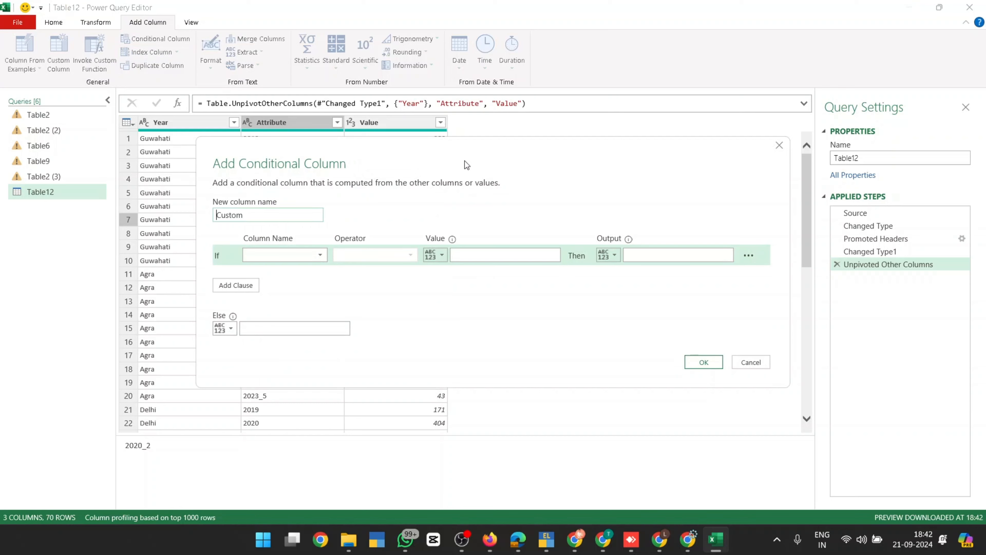
{"action": "left_click", "coordinate": [302, 251]}
{"action": "left_click", "coordinate": [291, 279]}
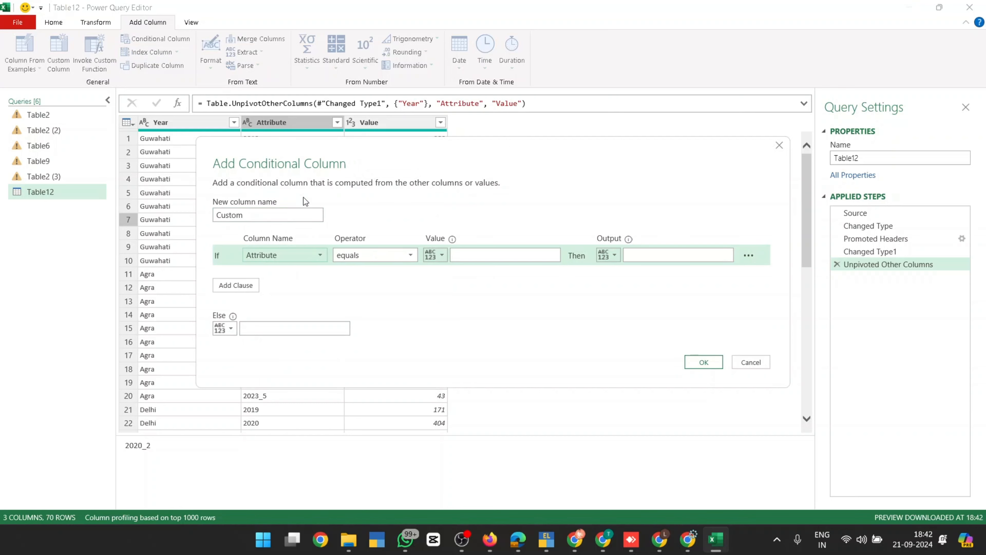
{"action": "left_click", "coordinate": [376, 255]}
{"action": "left_click", "coordinate": [378, 345]}
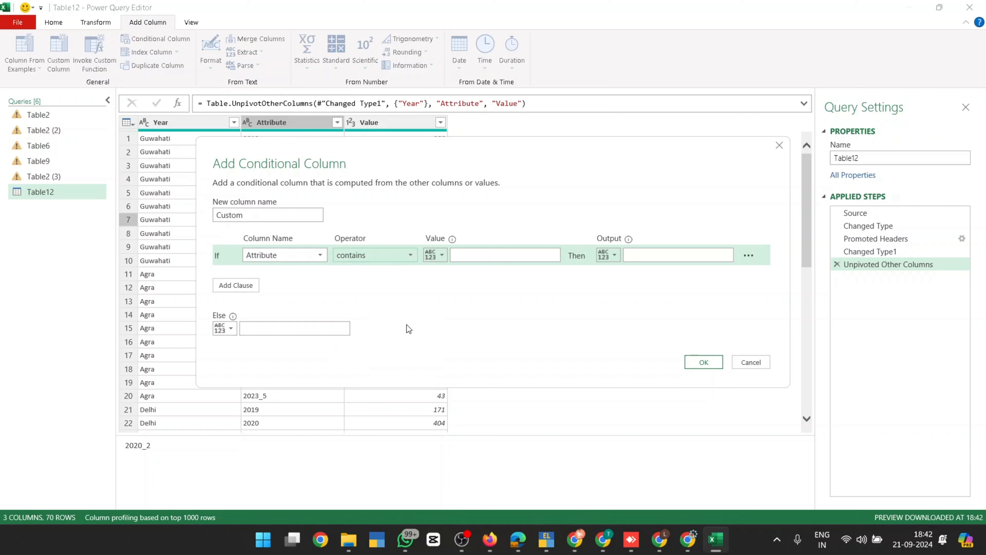
{"action": "left_click", "coordinate": [465, 254]}
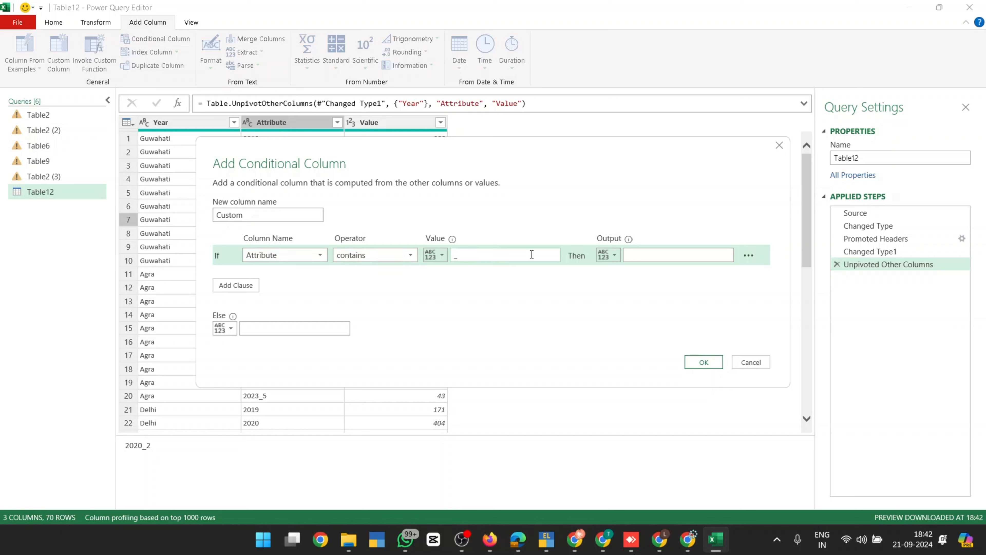
{"action": "left_click", "coordinate": [647, 255]}
{"action": "left_click", "coordinate": [270, 332]}
{"action": "left_click", "coordinate": [697, 364]}
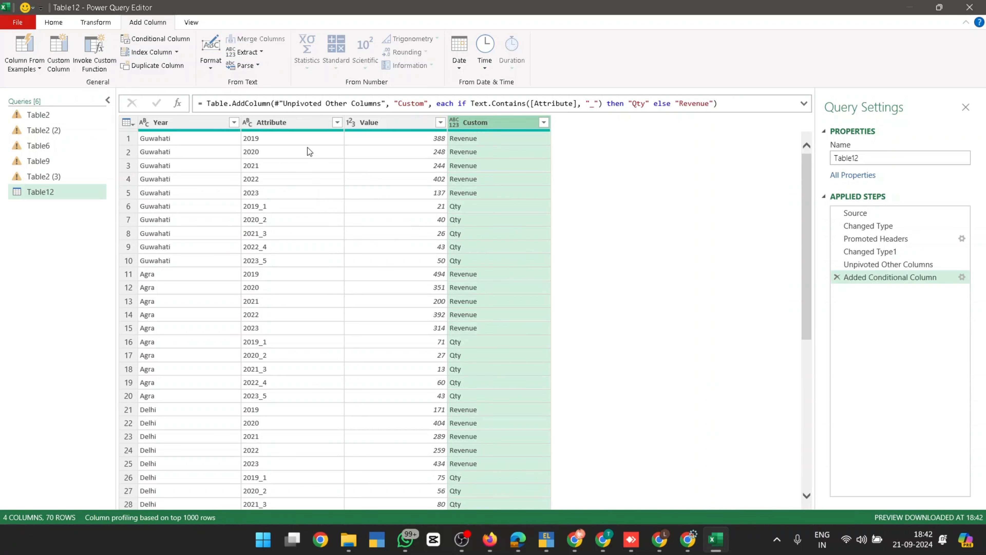
{"action": "left_click", "coordinate": [301, 123]}
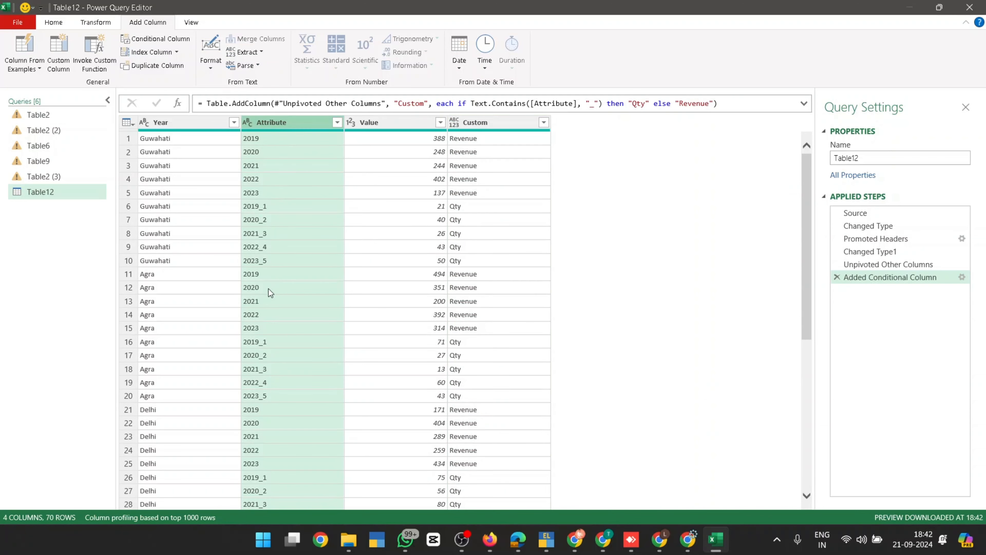
Keep only the first 4 characters of Attribute so each entry is a plain year
{"action": "left_click", "coordinate": [109, 24]}
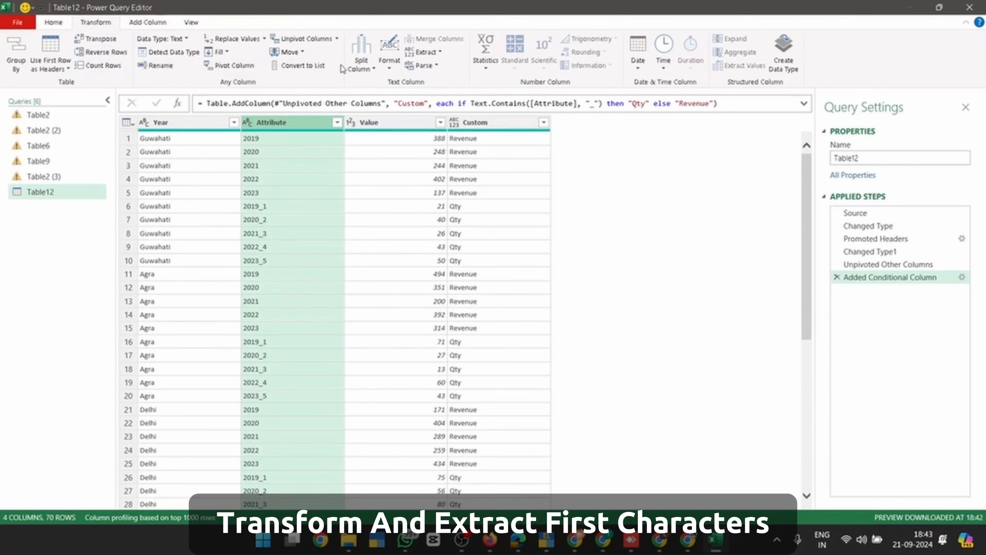
{"action": "left_click", "coordinate": [424, 52]}
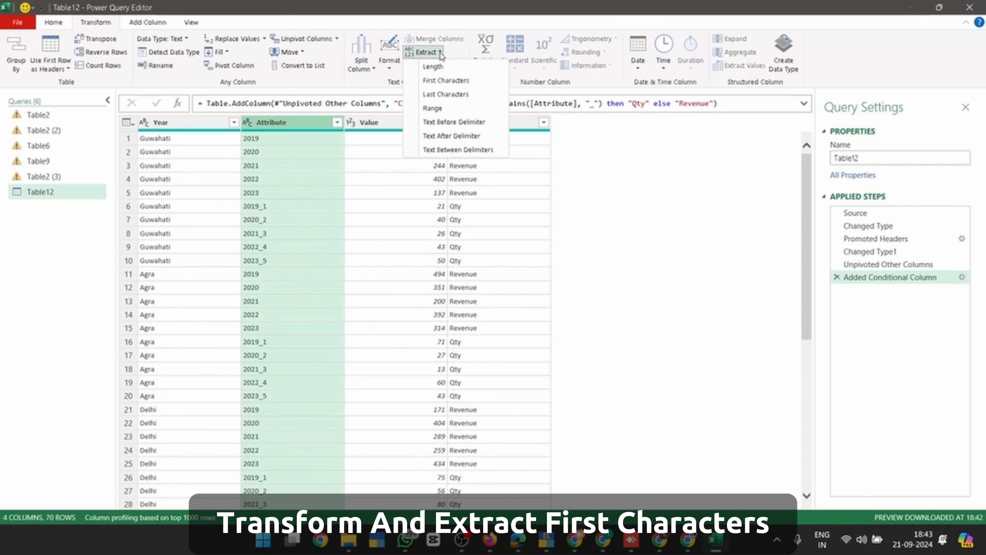
{"action": "left_click", "coordinate": [447, 80]}
{"action": "type", "text": "4"}
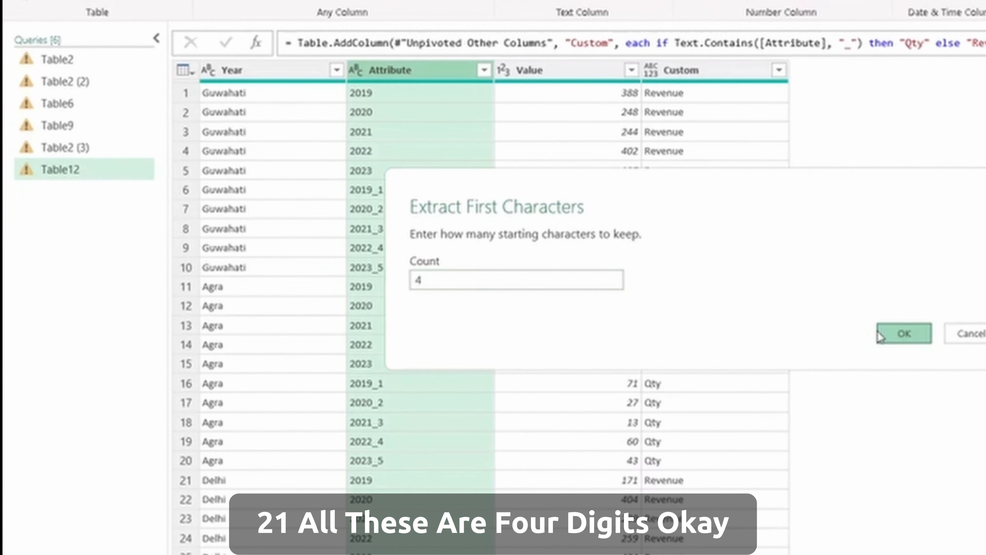
{"action": "left_click", "coordinate": [895, 332]}
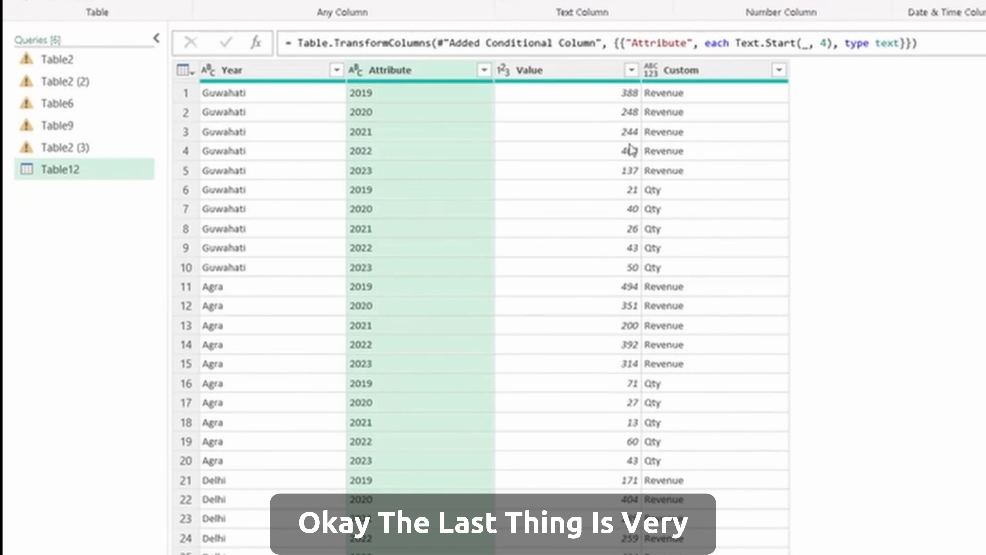
{"action": "left_click", "coordinate": [617, 112]}
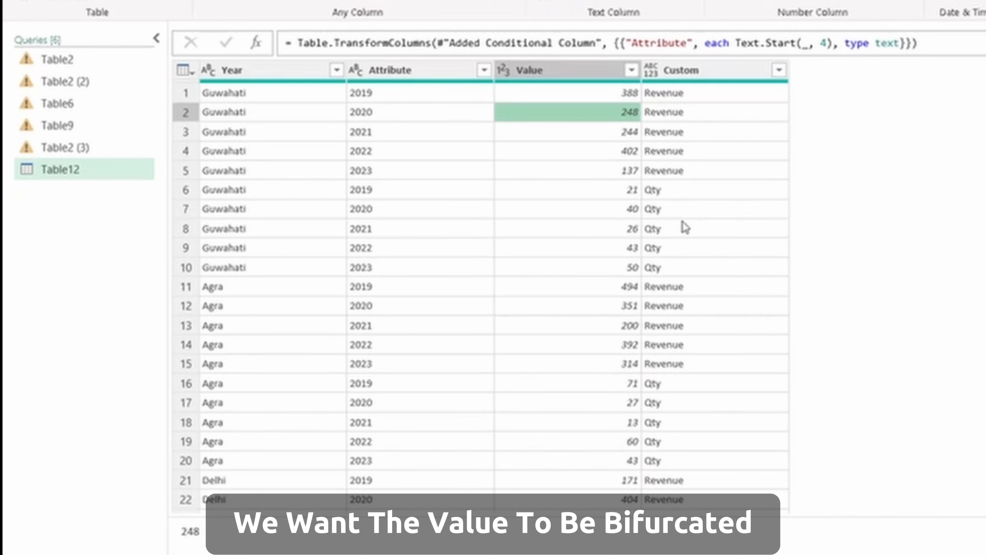
{"action": "left_click", "coordinate": [695, 72]}
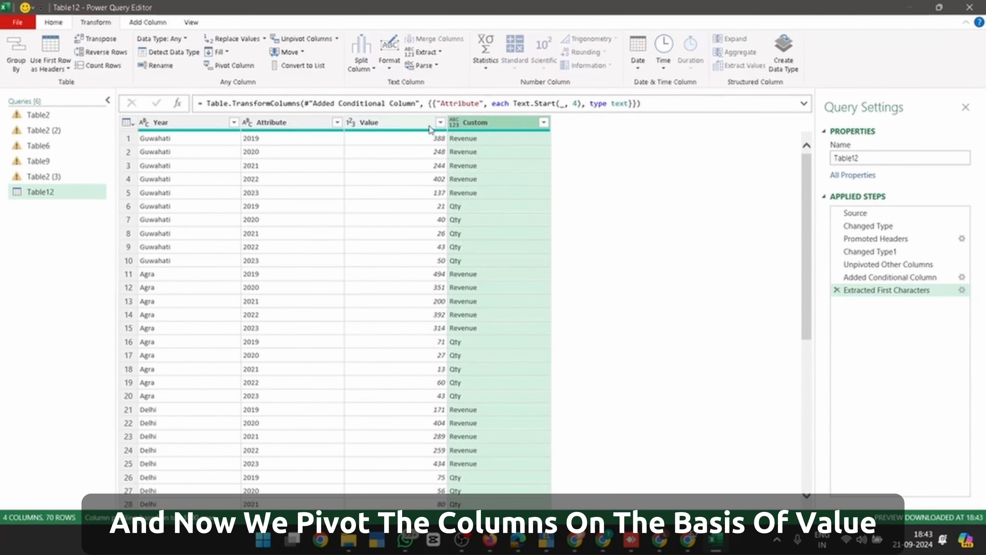
Pivot the Custom column with Value as the values column into Revenue and Qty
{"action": "left_click", "coordinate": [232, 66]}
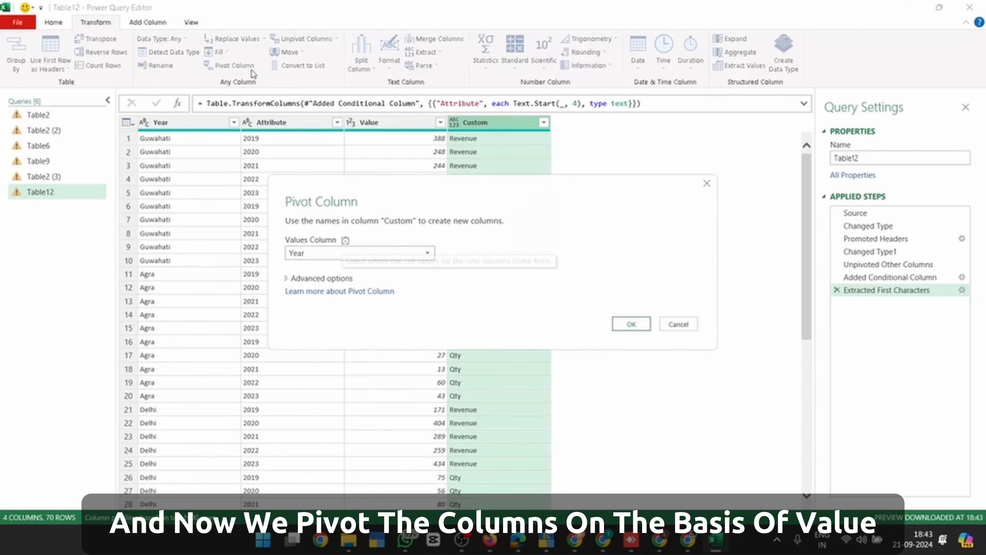
{"action": "left_click", "coordinate": [336, 253]}
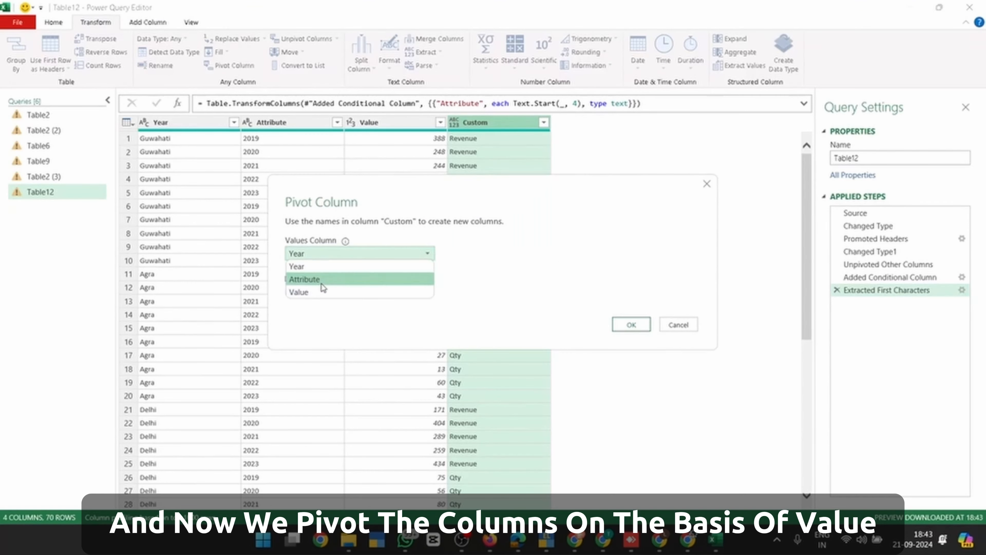
{"action": "left_click", "coordinate": [322, 289]}
{"action": "left_click", "coordinate": [629, 326]}
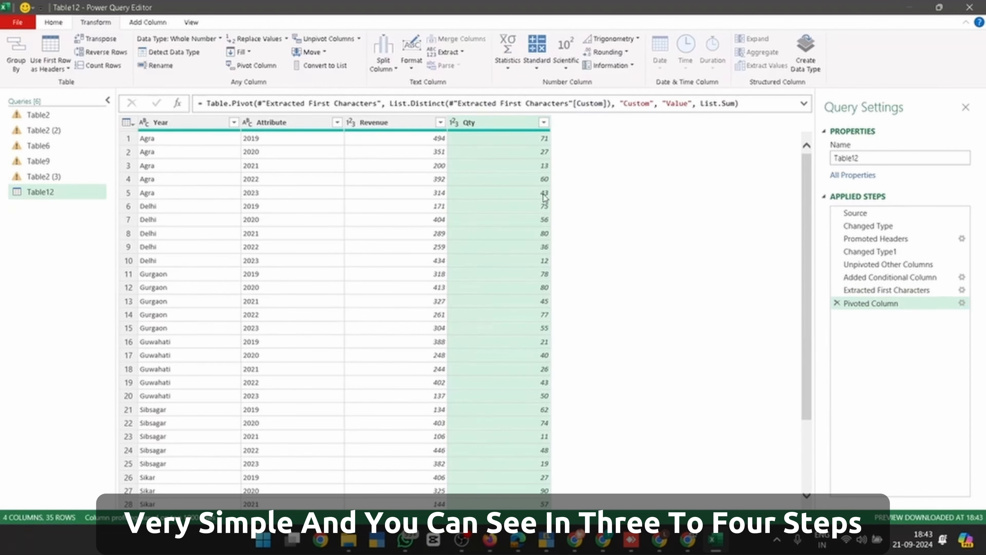
Check the first pivoted row: Agra, 2019, Revenue 494, Qty 71
{"action": "left_click", "coordinate": [196, 140]}
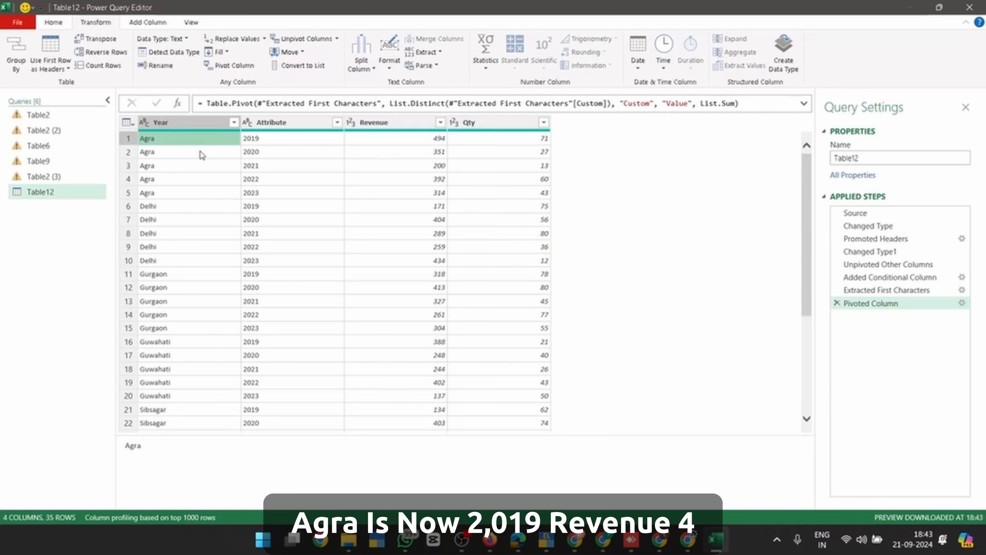
{"action": "left_click", "coordinate": [284, 140]}
{"action": "left_click", "coordinate": [383, 142]}
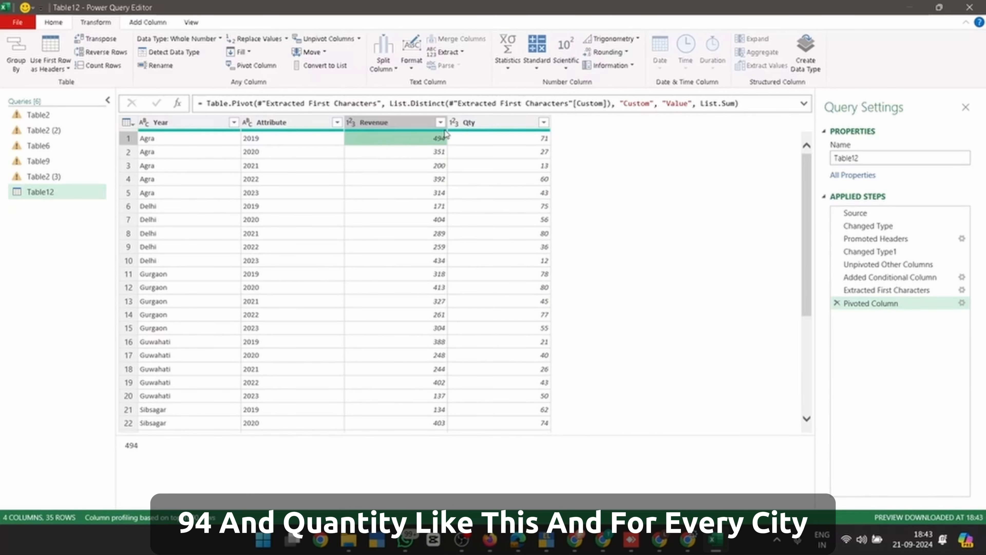
{"action": "left_click", "coordinate": [501, 138]}
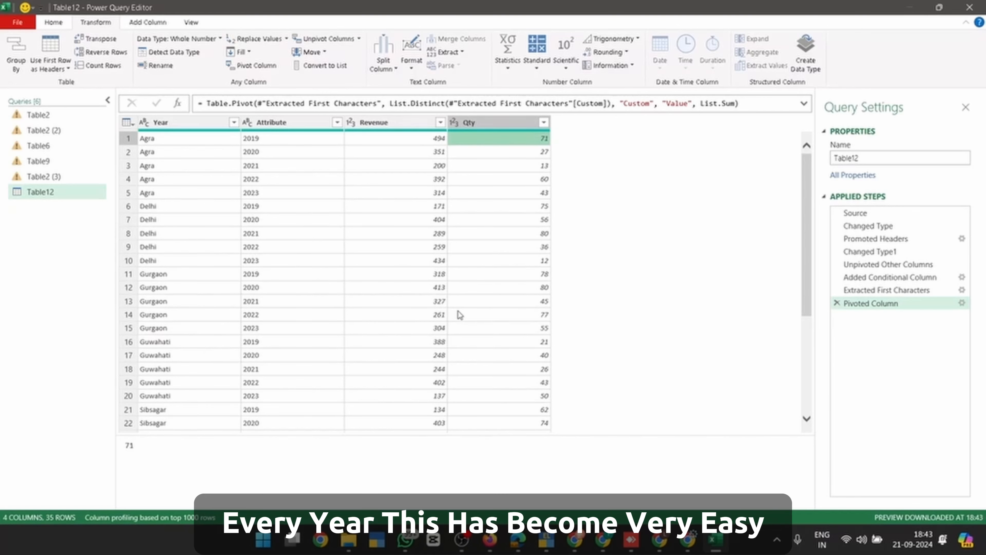
{"action": "scroll", "coordinate": [460, 315], "scroll_direction": "down", "scroll_amount": 4}
{"action": "scroll", "coordinate": [460, 314], "scroll_direction": "up", "scroll_amount": 4}
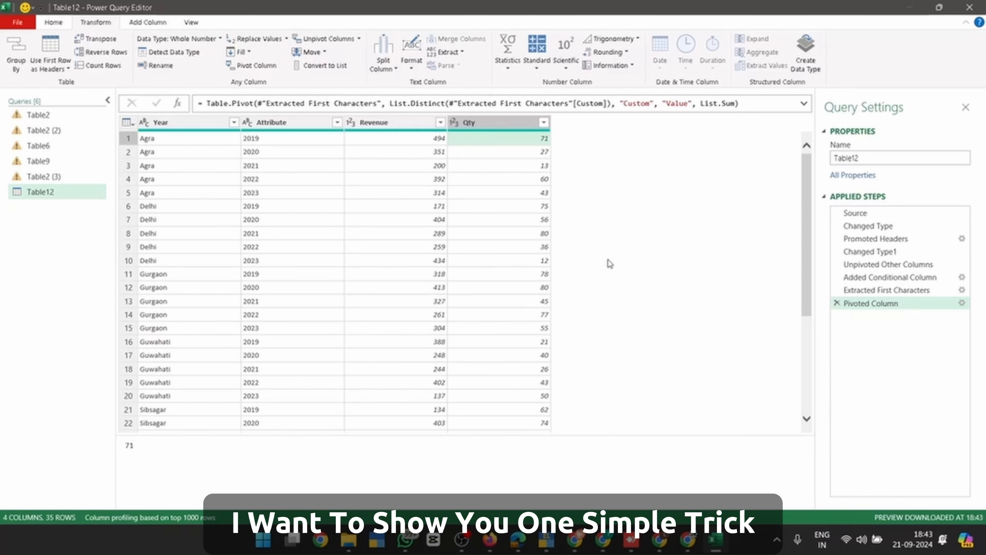
Try launching Excel from the Run prompt and dismiss the open-dialog warning
{"action": "key", "text": "super+r"}
{"action": "type", "text": "e"}
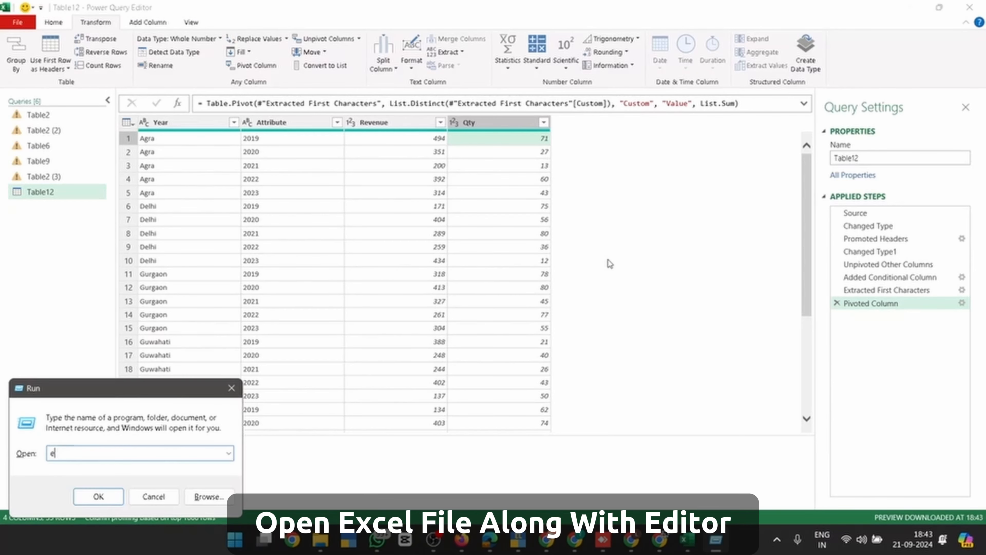
{"action": "type", "text": "xcel"}
{"action": "key", "text": "Return"}
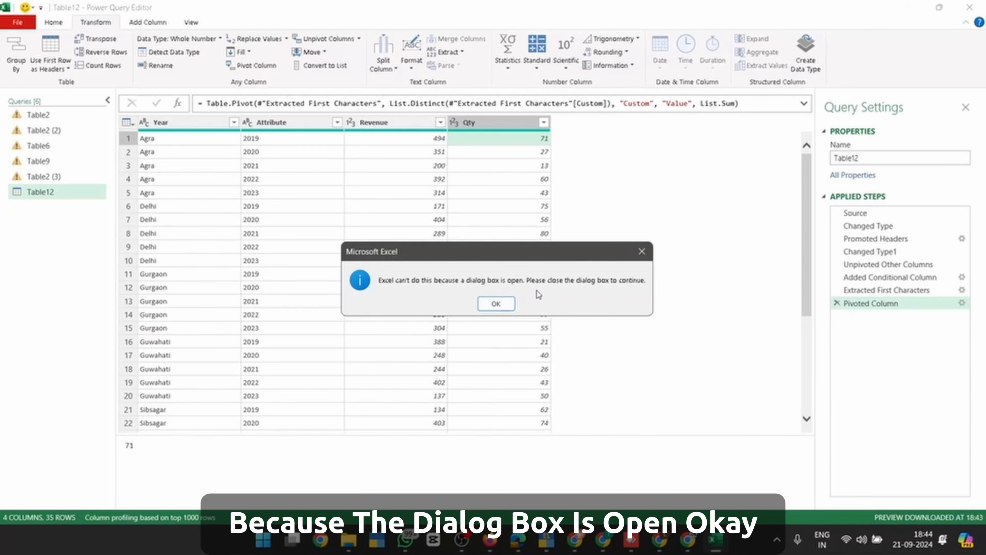
{"action": "left_click", "coordinate": [496, 304]}
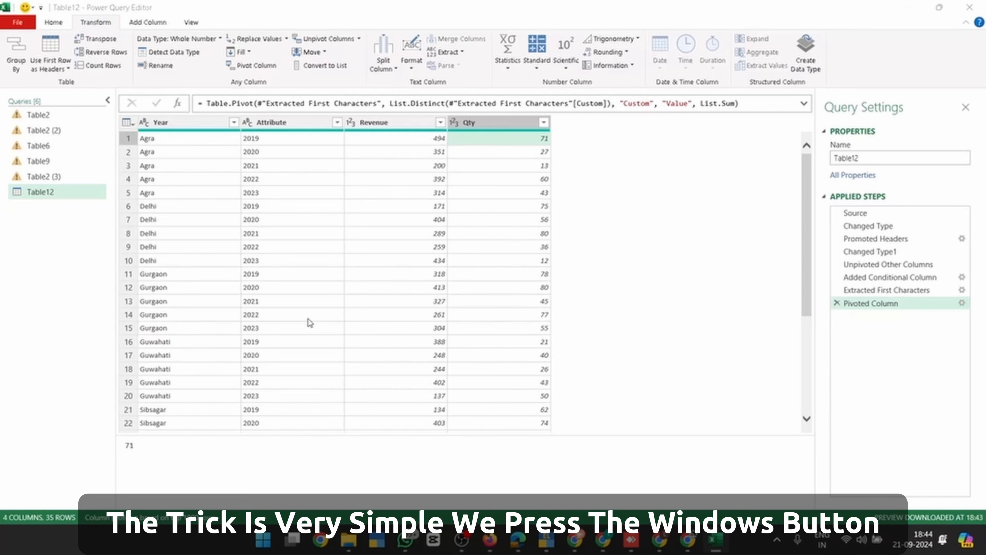
Start a new Excel instance from the Start menu search, opening blank Book1
{"action": "key", "text": "super"}
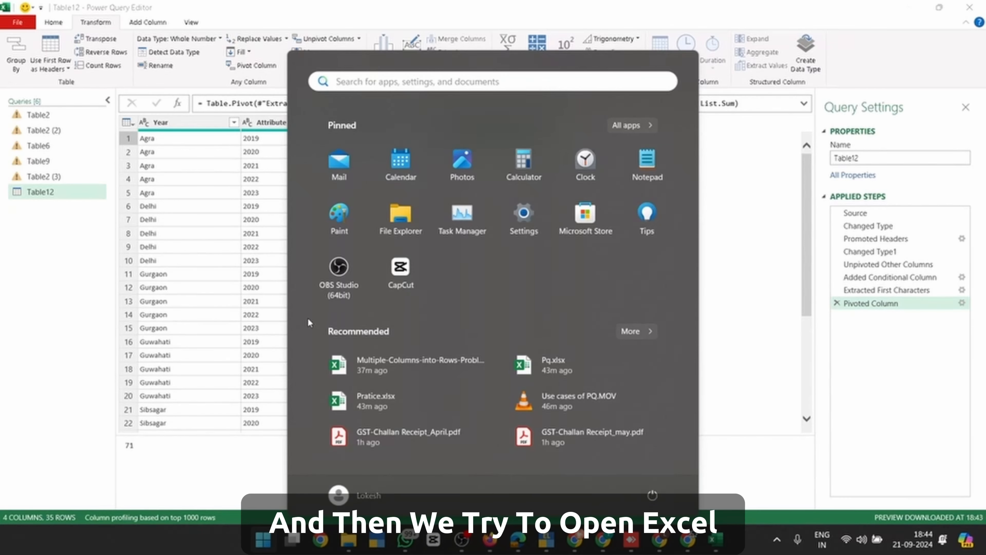
{"action": "type", "text": "excel"}
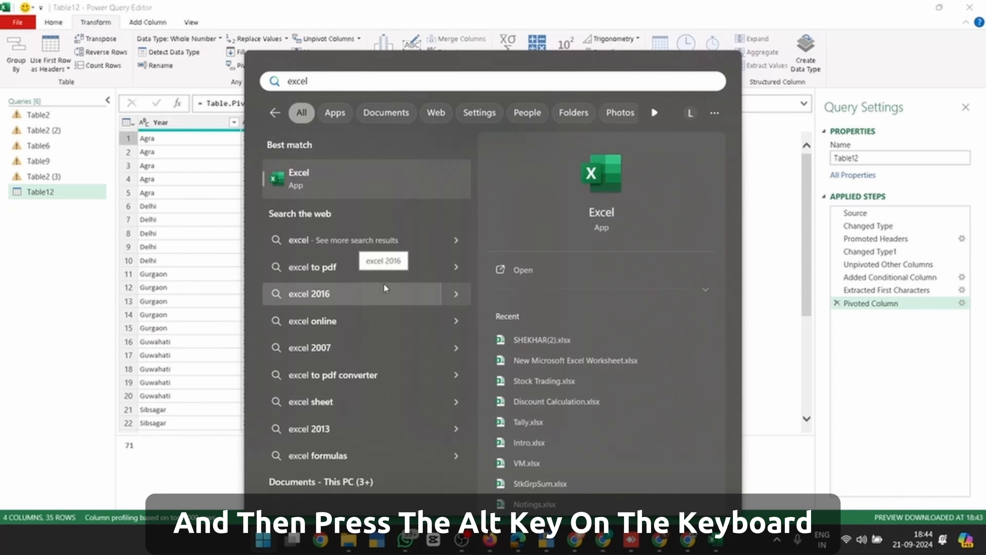
{"action": "left_click", "coordinate": [304, 181]}
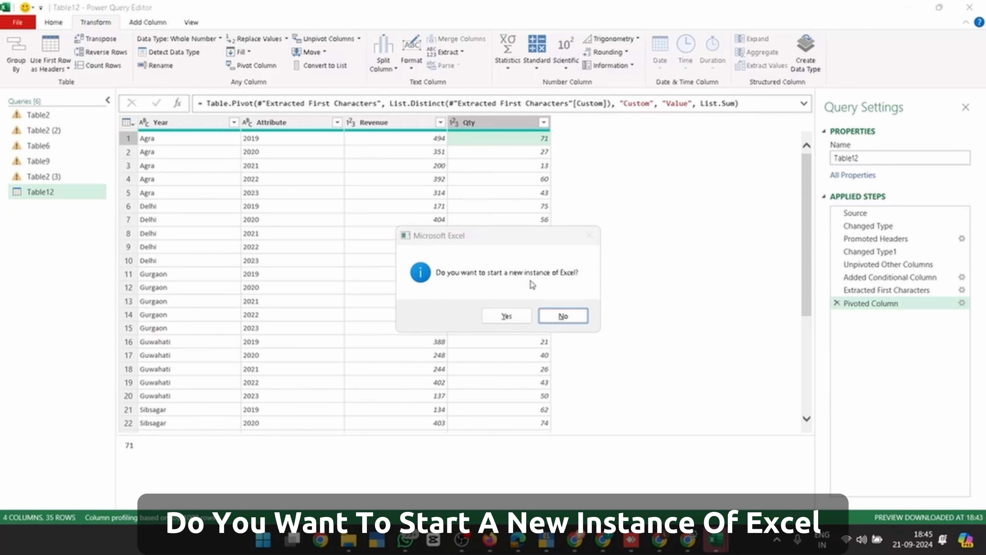
{"action": "left_click", "coordinate": [507, 316]}
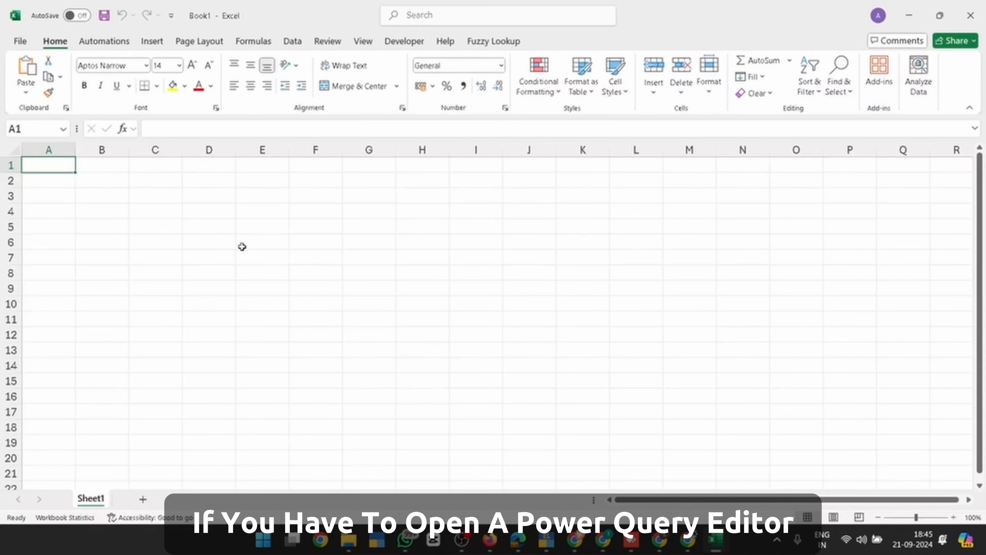
{"action": "left_click", "coordinate": [20, 41]}
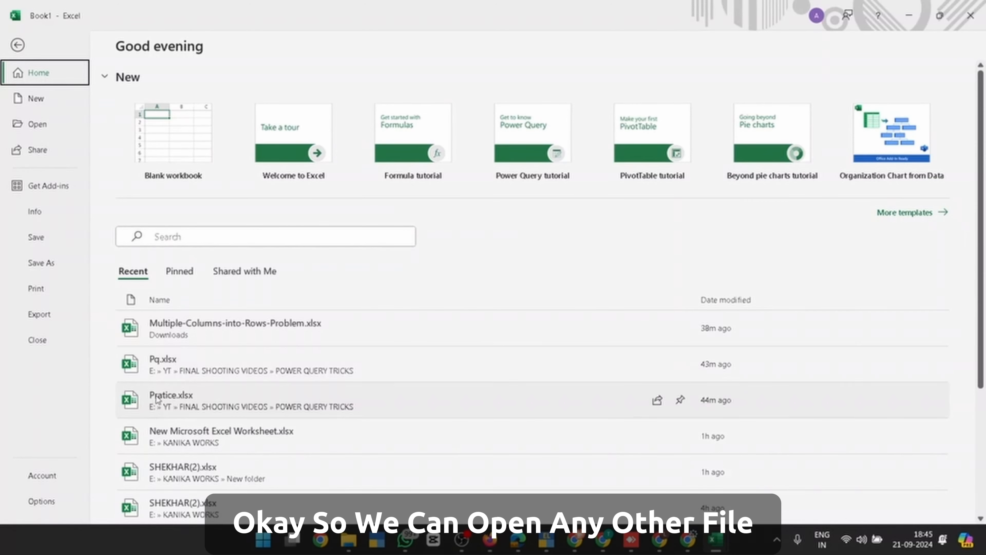
{"action": "scroll", "coordinate": [194, 469], "scroll_direction": "down", "scroll_amount": 2}
{"action": "scroll", "coordinate": [193, 470], "scroll_direction": "down", "scroll_amount": 2}
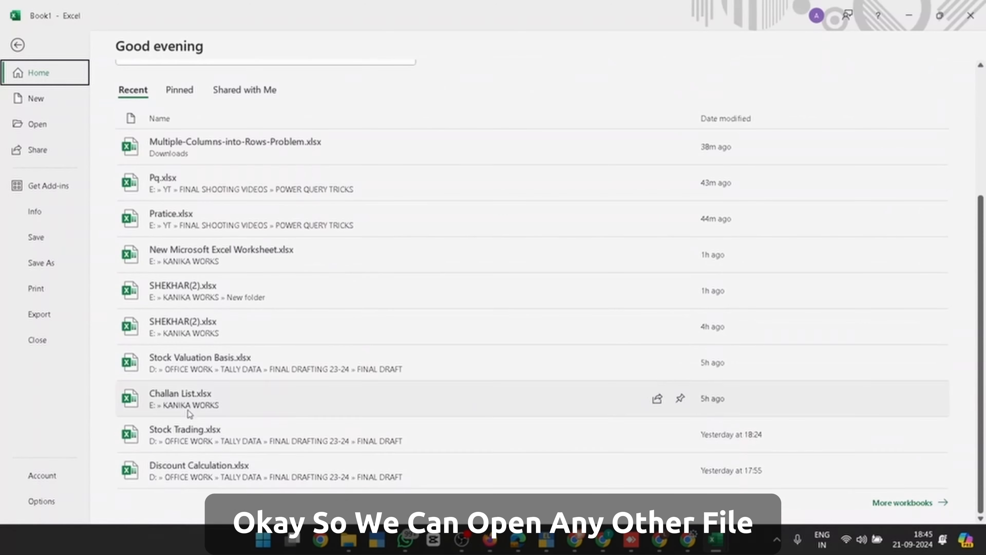
{"action": "left_click", "coordinate": [45, 125]}
{"action": "left_click", "coordinate": [409, 214]}
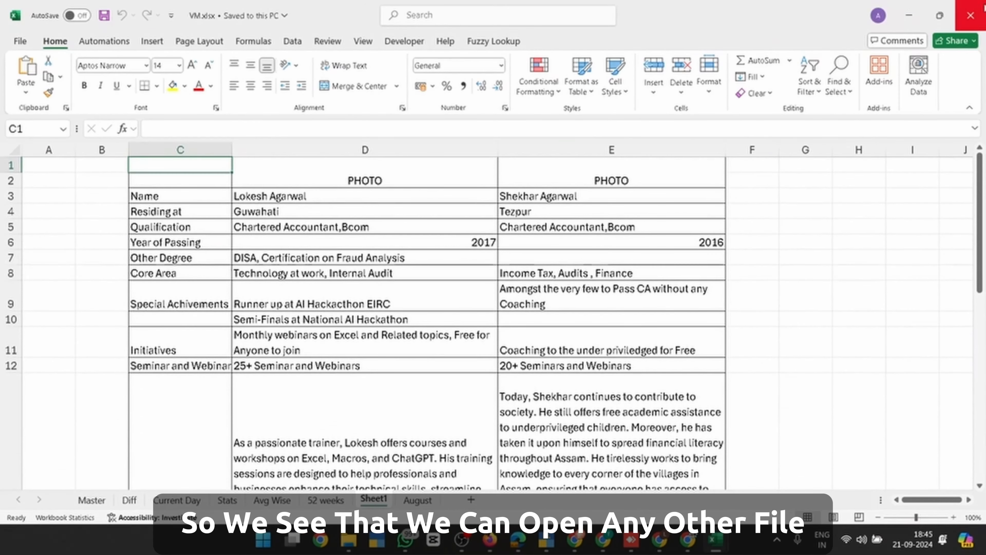
{"action": "left_click", "coordinate": [970, 15]}
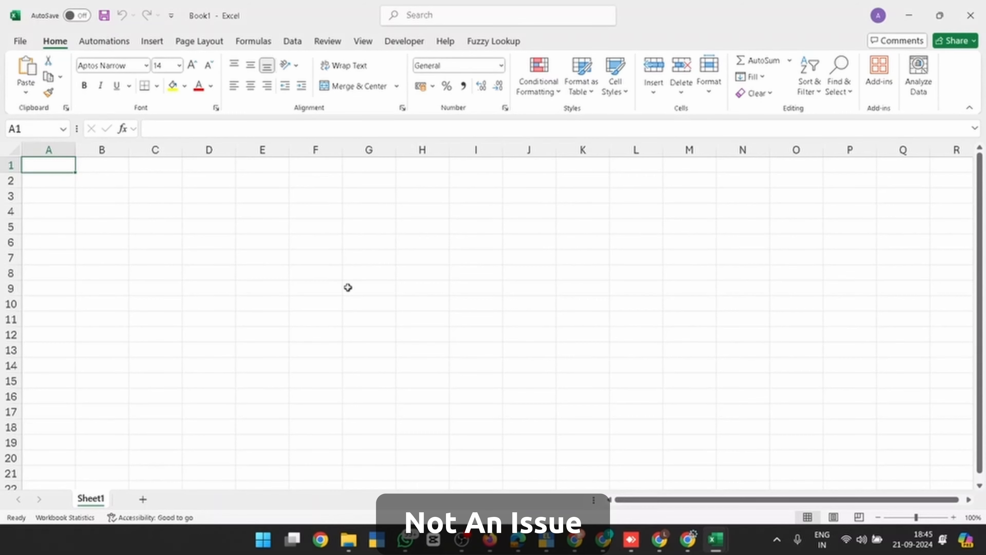
Close blank Book1 and add a Table12 step whose formula is = #shared
{"action": "left_click", "coordinate": [970, 15]}
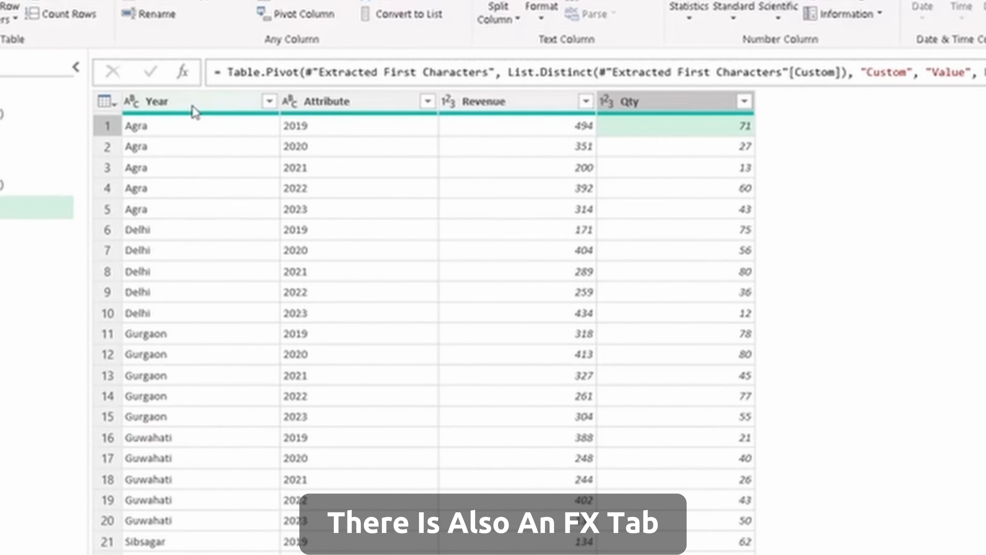
{"action": "left_click", "coordinate": [184, 72]}
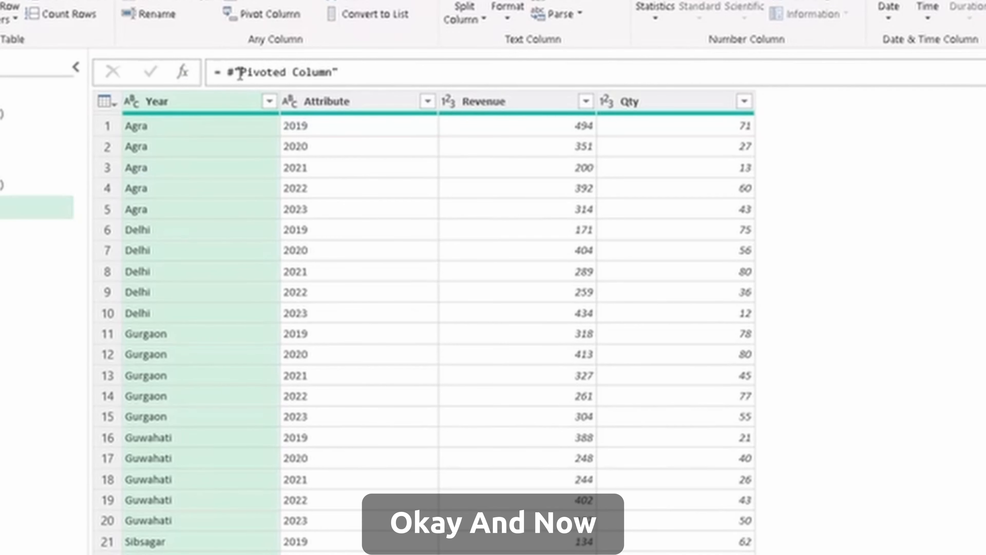
{"action": "left_click", "coordinate": [237, 72]}
{"action": "key", "text": "shift+Right"}
{"action": "key", "text": "shift+Right"}
{"action": "key", "text": "shift+Right"}
{"action": "key", "text": "shift+Right"}
{"action": "key", "text": "shift+Right"}
{"action": "key", "text": "shift+Right"}
{"action": "key", "text": "shift+Right"}
{"action": "key", "text": "shift+Right"}
{"action": "key", "text": "shift+Right"}
{"action": "key", "text": "shift+Right"}
{"action": "key", "text": "shift+Right"}
{"action": "key", "text": "shift+Right"}
{"action": "key", "text": "shift+Right"}
{"action": "key", "text": "shift+Right"}
{"action": "key", "text": "shift+Right"}
{"action": "key", "text": "shift+Right"}
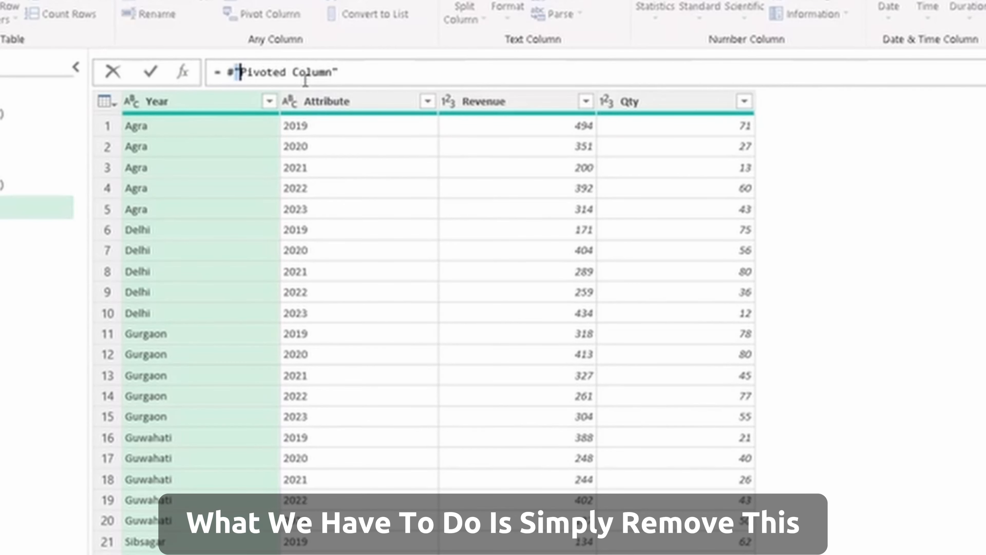
{"action": "key", "text": "BackSpace"}
{"action": "type", "text": "shared"}
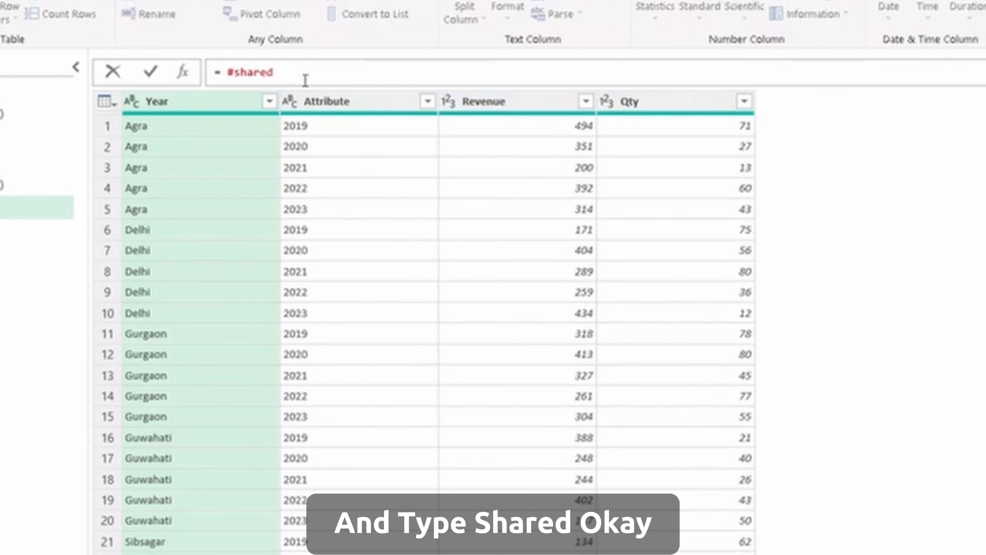
{"action": "key", "text": "Return"}
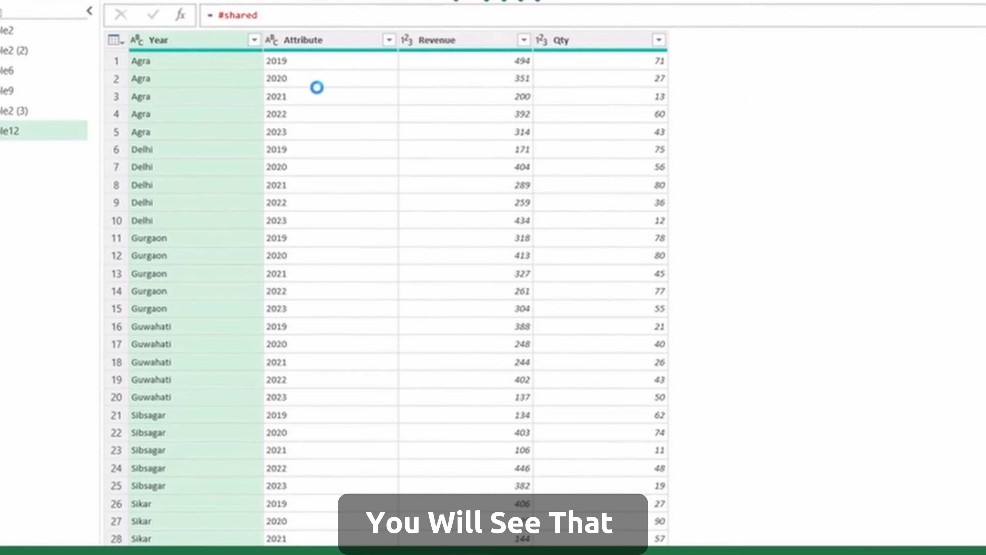
Browse the #shared record and read the List.Distinct documentation
{"action": "scroll", "coordinate": [334, 272], "scroll_direction": "down", "scroll_amount": 14}
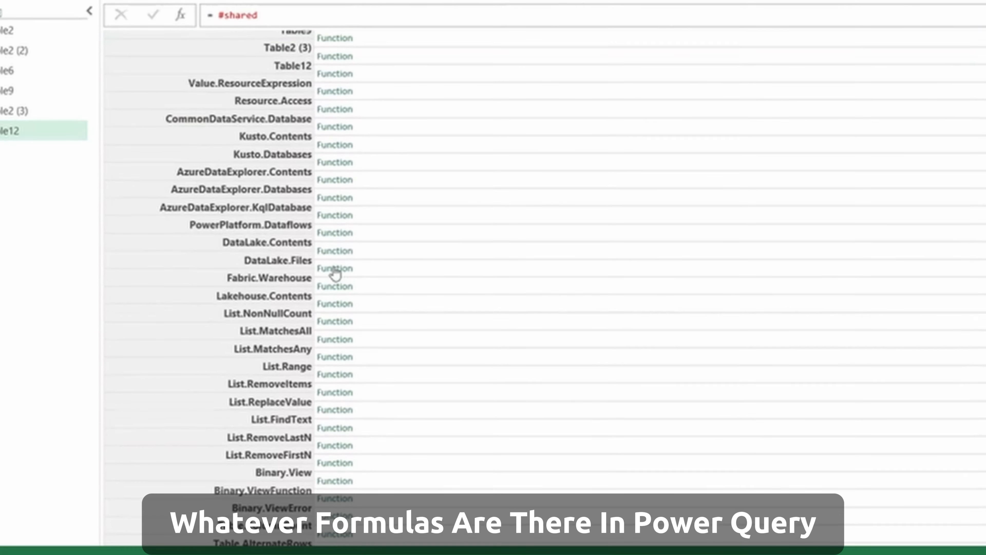
{"action": "scroll", "coordinate": [336, 272], "scroll_direction": "down", "scroll_amount": 10}
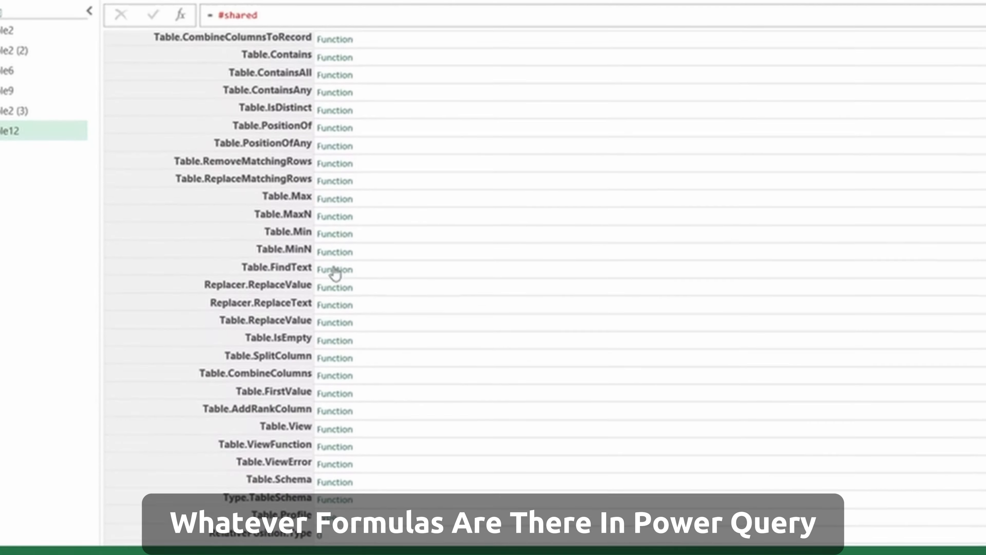
{"action": "scroll", "coordinate": [336, 272], "scroll_direction": "down", "scroll_amount": 4}
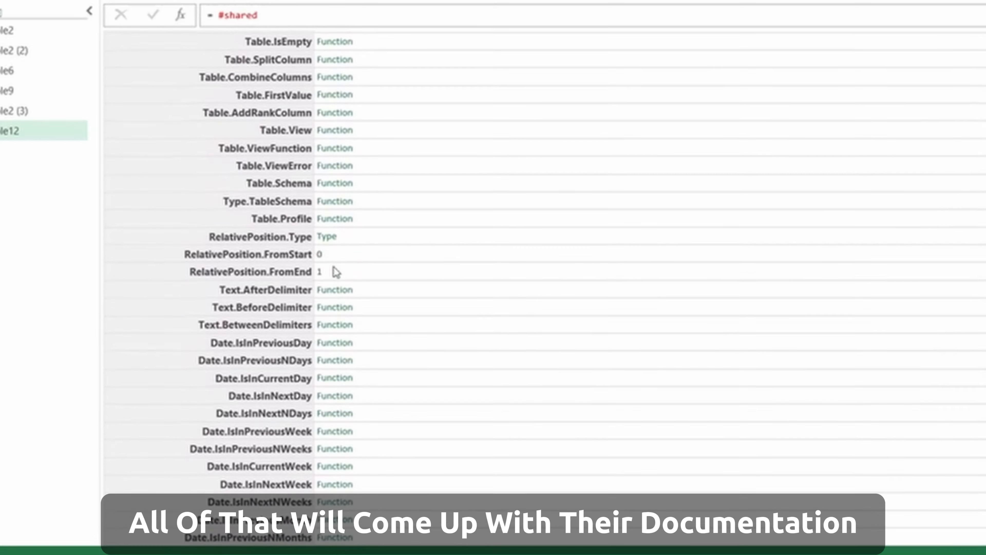
{"action": "scroll", "coordinate": [335, 274], "scroll_direction": "down", "scroll_amount": 2}
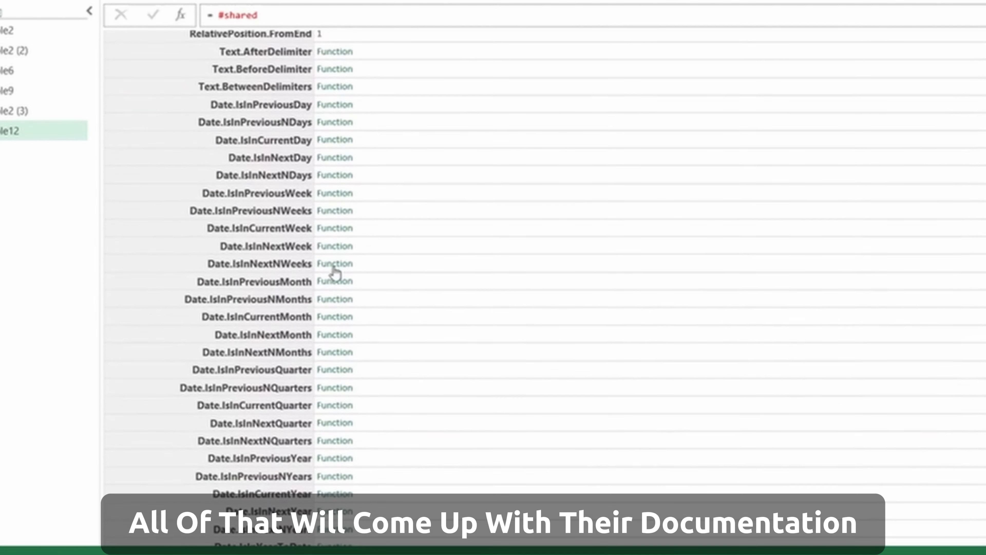
{"action": "scroll", "coordinate": [334, 274], "scroll_direction": "down", "scroll_amount": 20}
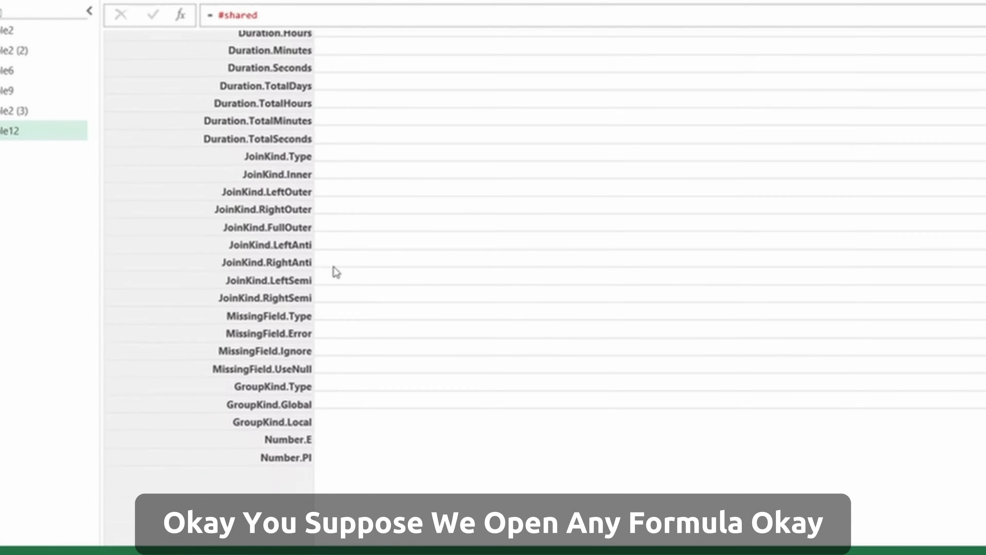
{"action": "scroll", "coordinate": [336, 272], "scroll_direction": "down", "scroll_amount": 1}
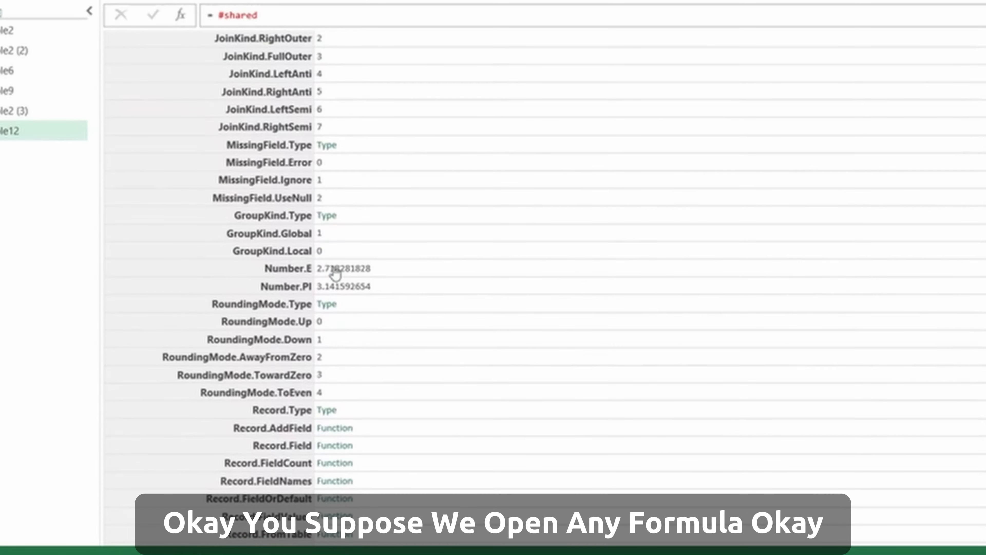
{"action": "scroll", "coordinate": [336, 272], "scroll_direction": "up", "scroll_amount": 14}
{"action": "scroll", "coordinate": [334, 272], "scroll_direction": "up", "scroll_amount": 10}
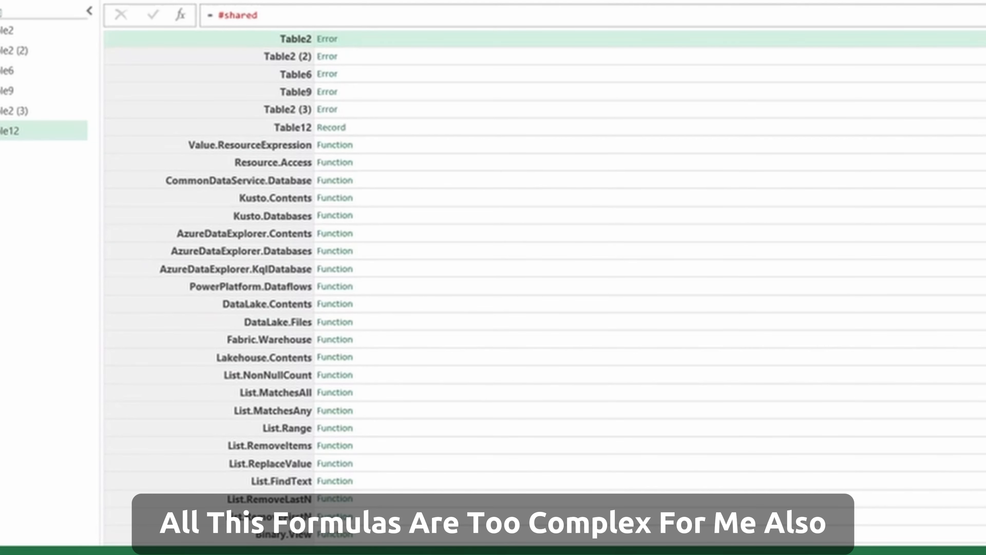
{"action": "scroll", "coordinate": [544, 272], "scroll_direction": "down", "scroll_amount": 20}
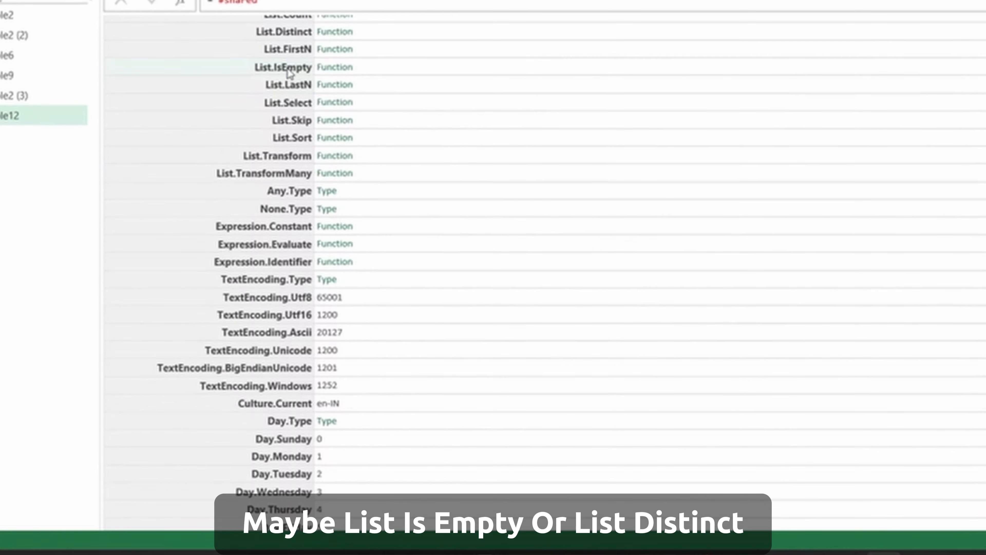
{"action": "left_click", "coordinate": [288, 38]}
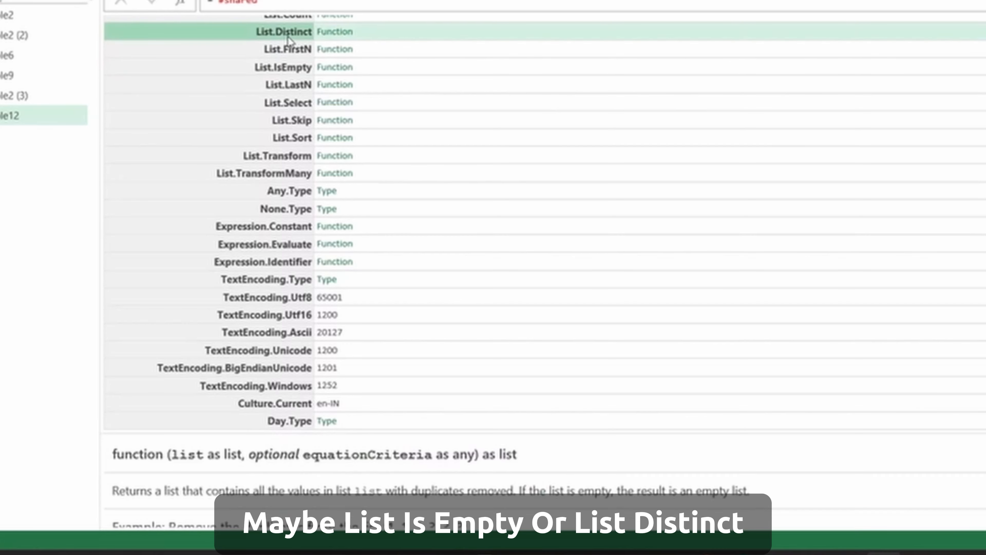
{"action": "scroll", "coordinate": [302, 490], "scroll_direction": "down", "scroll_amount": 3}
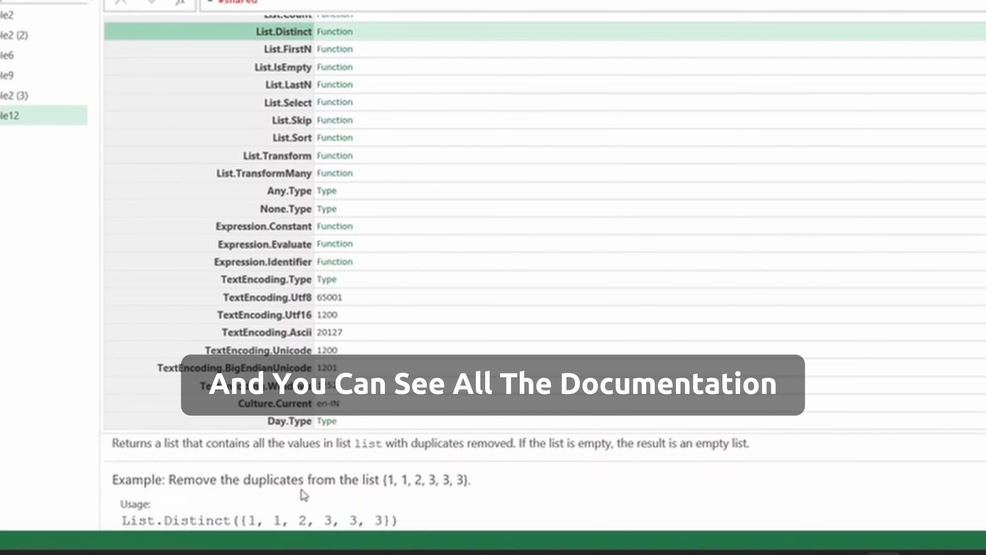
{"action": "scroll", "coordinate": [302, 489], "scroll_direction": "down", "scroll_amount": 1}
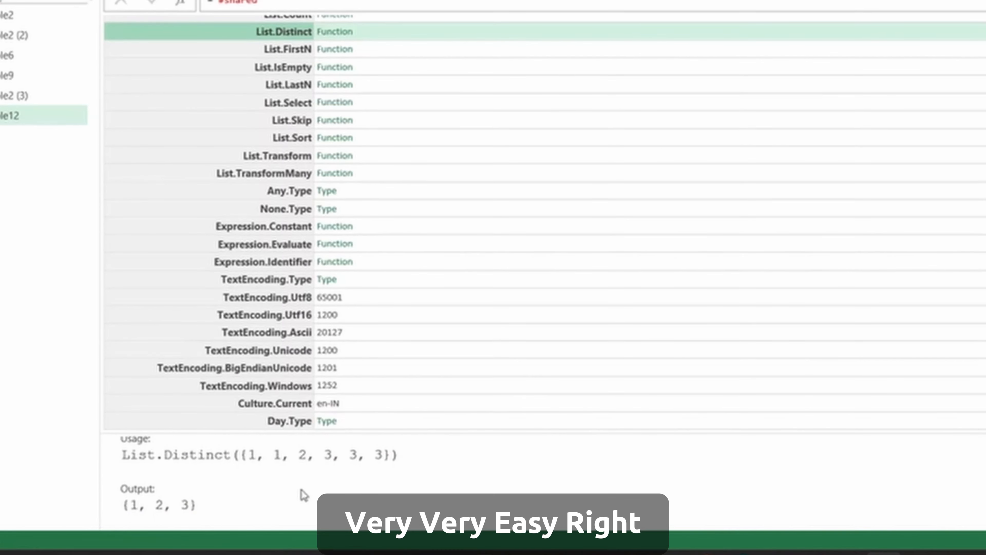
{"action": "scroll", "coordinate": [303, 489], "scroll_direction": "down", "scroll_amount": 1}
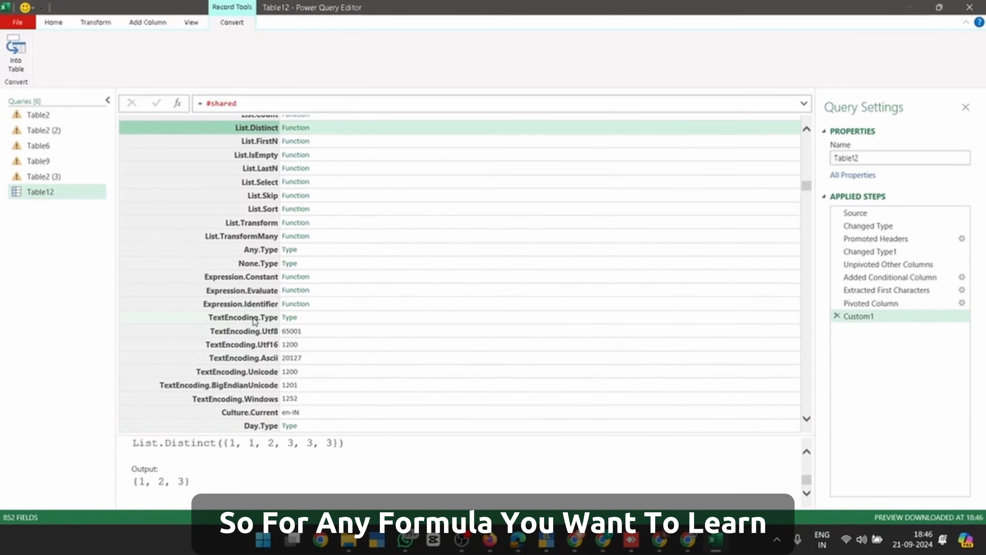
{"action": "scroll", "coordinate": [810, 179], "scroll_direction": "up", "scroll_amount": 7}
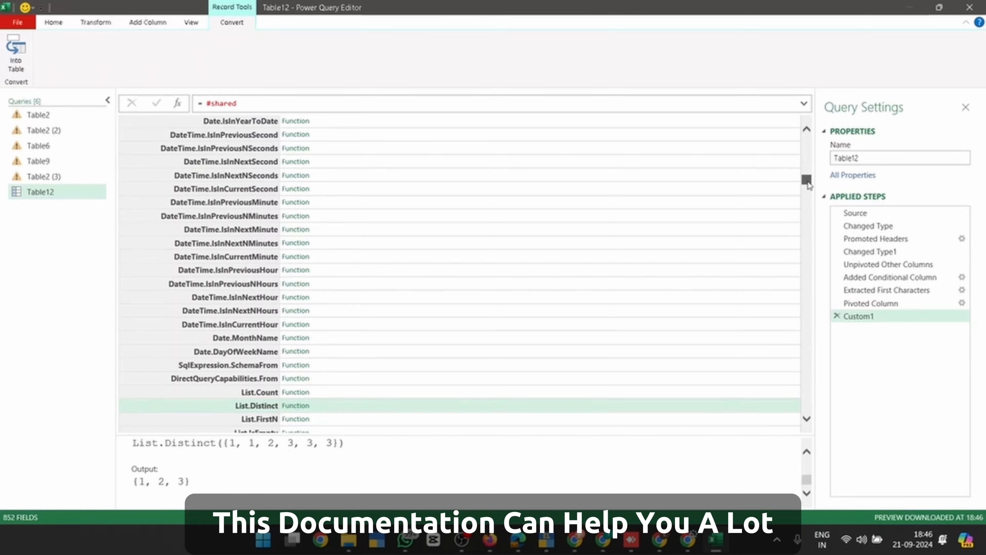
{"action": "left_click_drag", "start_coordinate": [808, 185], "coordinate": [808, 224]}
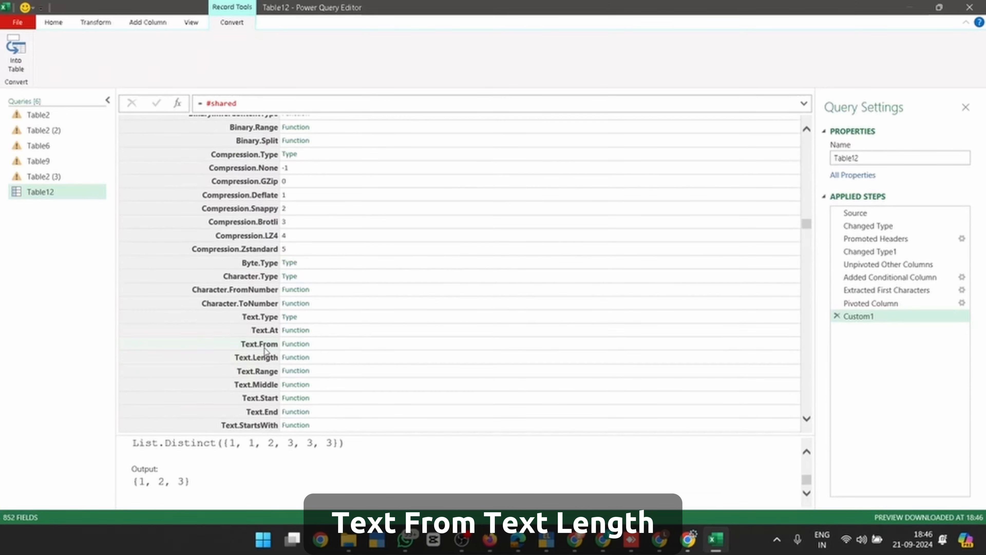
Show the Text.From documentation down to its usage example and output
{"action": "left_click", "coordinate": [265, 348]}
{"action": "scroll", "coordinate": [241, 487], "scroll_direction": "down", "scroll_amount": 4}
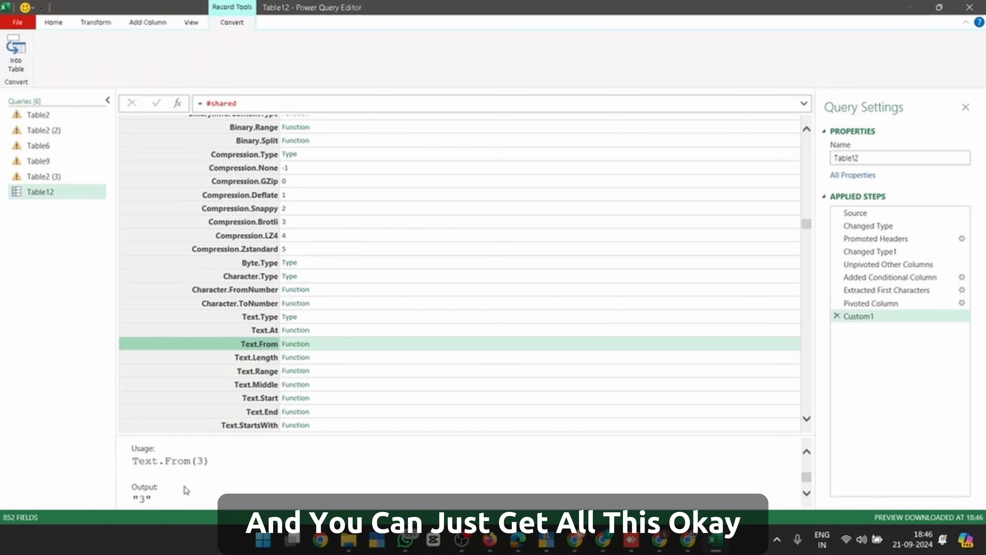
{"action": "scroll", "coordinate": [186, 490], "scroll_direction": "down", "scroll_amount": 1}
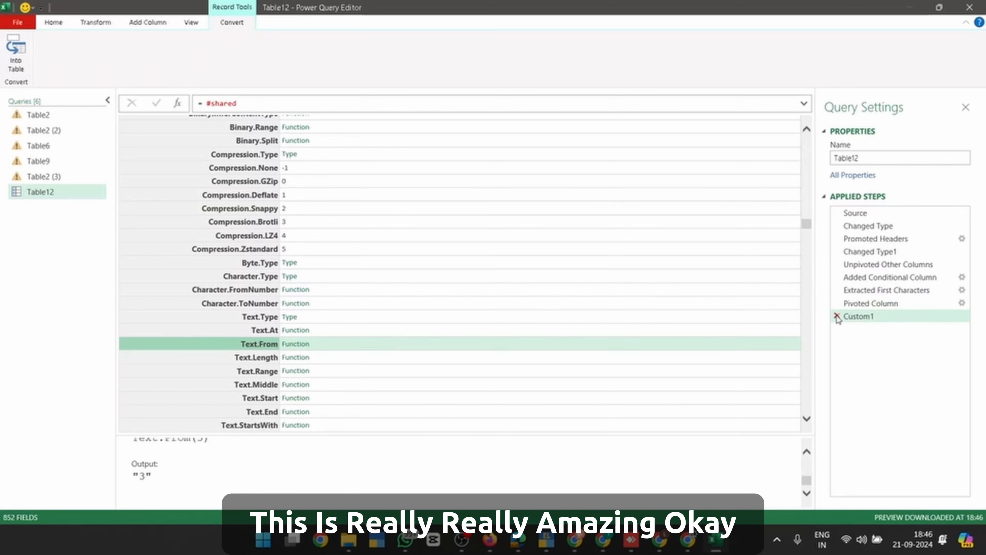
Delete the Custom1 #shared step and load the pivoted Table12 query into Excel
{"action": "left_click", "coordinate": [837, 316]}
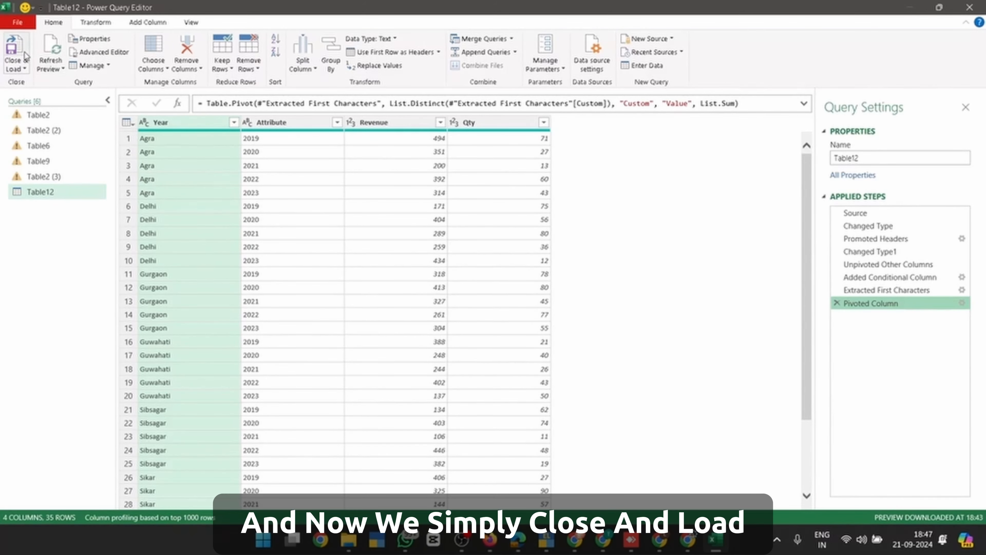
{"action": "left_click", "coordinate": [14, 49]}
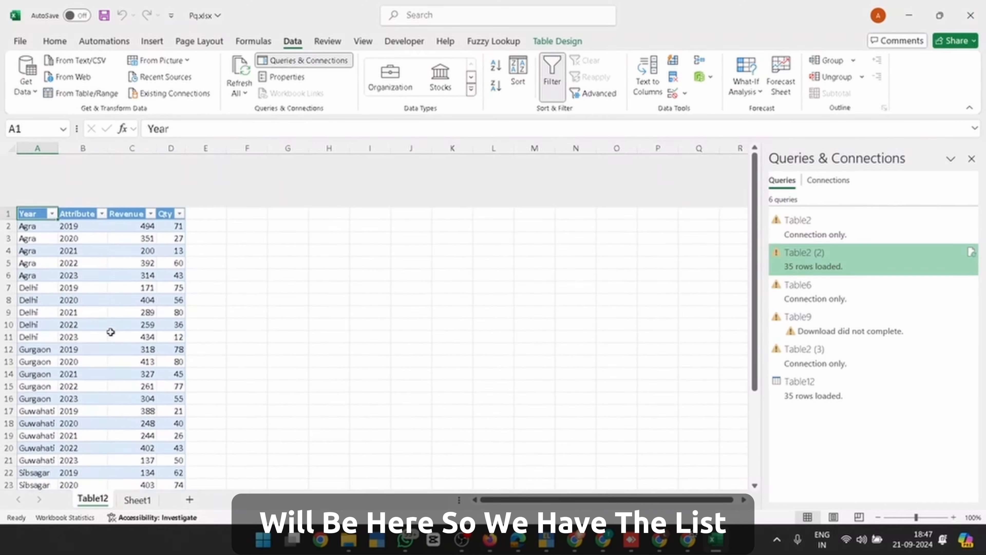
{"action": "left_click", "coordinate": [88, 221]}
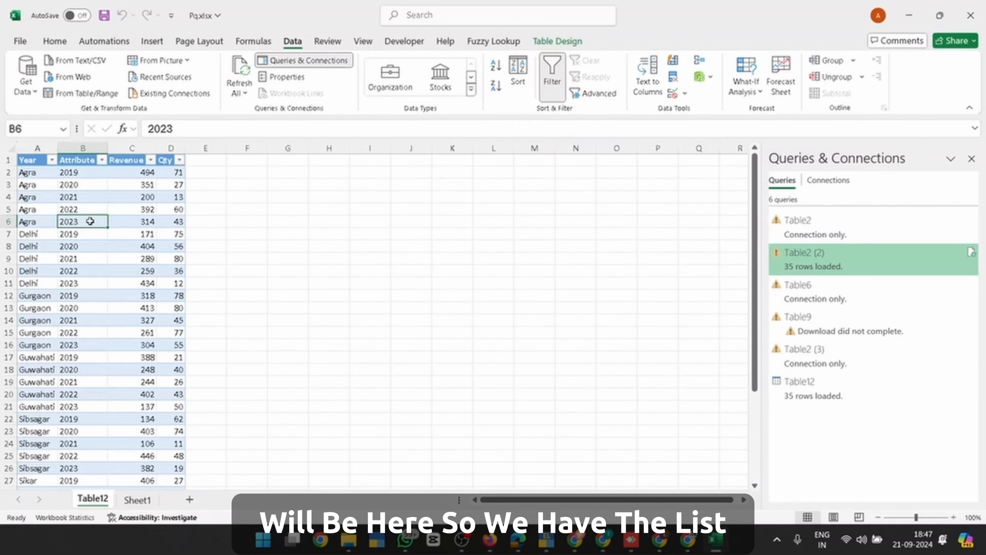
Review the transposed table C2:L9 on Sheet1, then go back to the Table12 sheet
{"action": "left_click", "coordinate": [137, 500]}
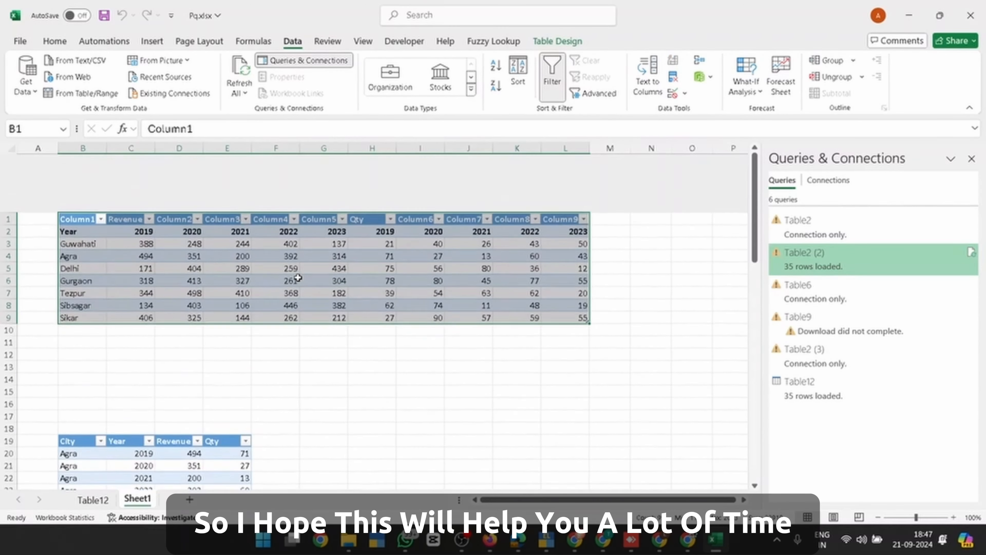
{"action": "left_click", "coordinate": [366, 171]}
{"action": "left_click_drag", "start_coordinate": [134, 173], "coordinate": [578, 255]}
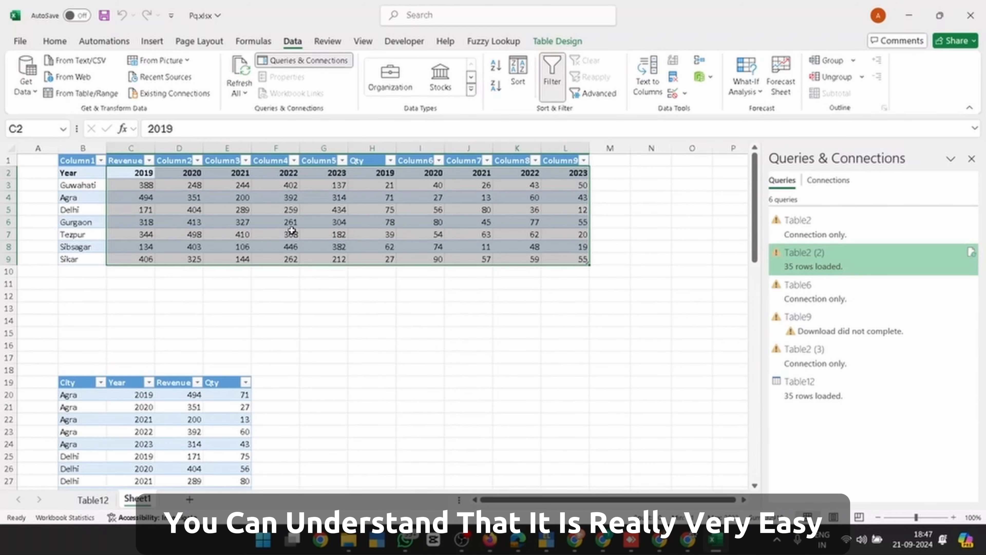
{"action": "left_click", "coordinate": [93, 499]}
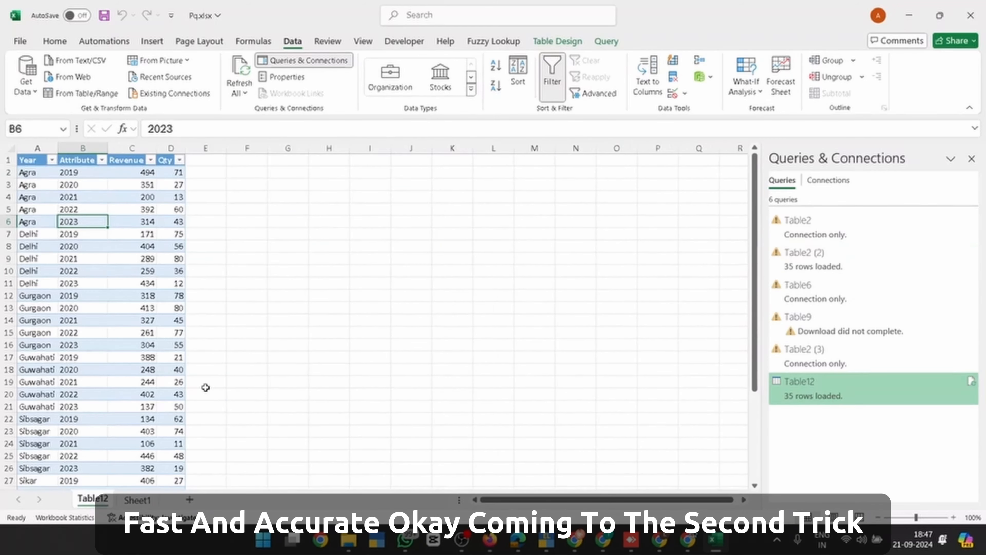
{"action": "scroll", "coordinate": [134, 343], "scroll_direction": "up", "scroll_amount": 6}
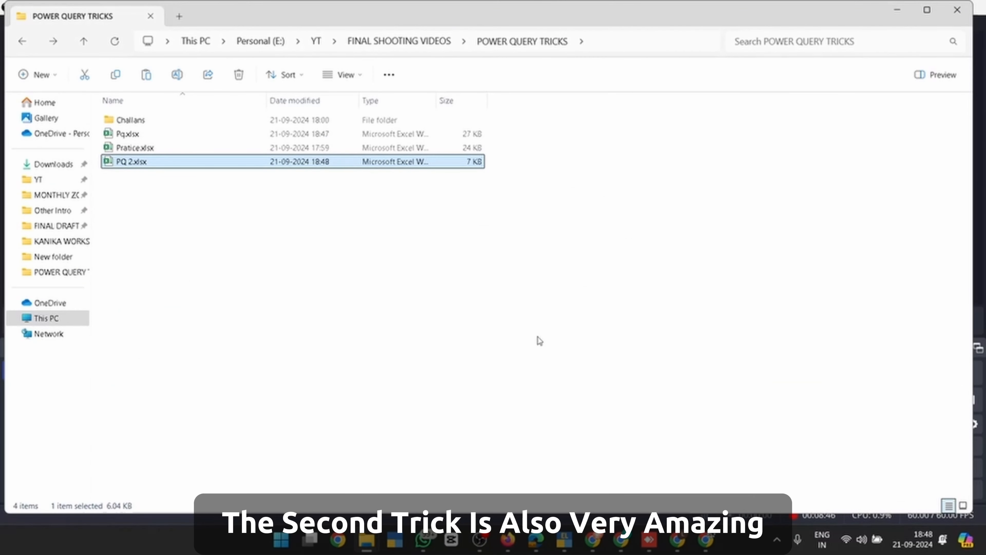
Select and open Pratice.xlsx from the POWER QUERY TRICKS folder
{"action": "key", "text": "Up"}
{"action": "key", "text": "Up"}
{"action": "key", "text": "Down"}
{"action": "key", "text": "Down"}
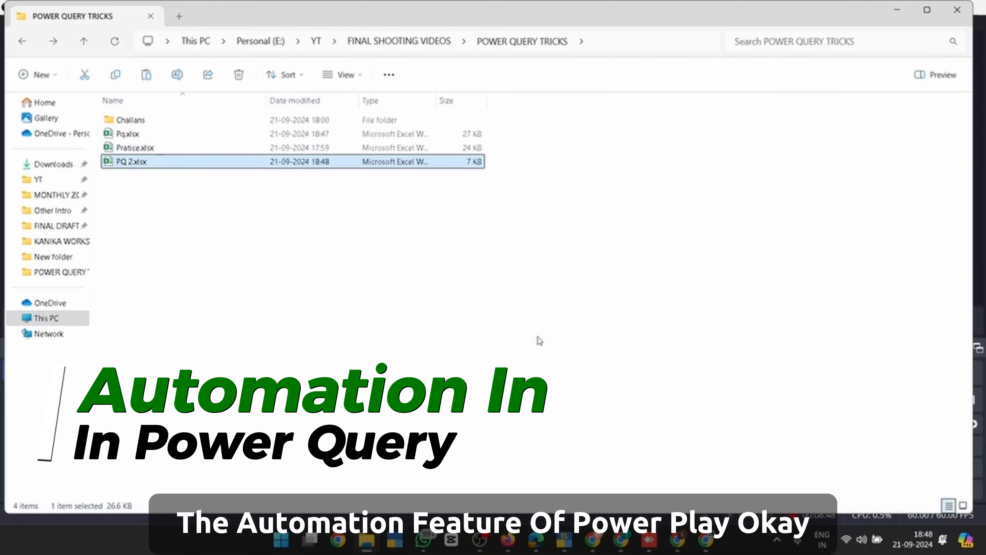
{"action": "key", "text": "Up"}
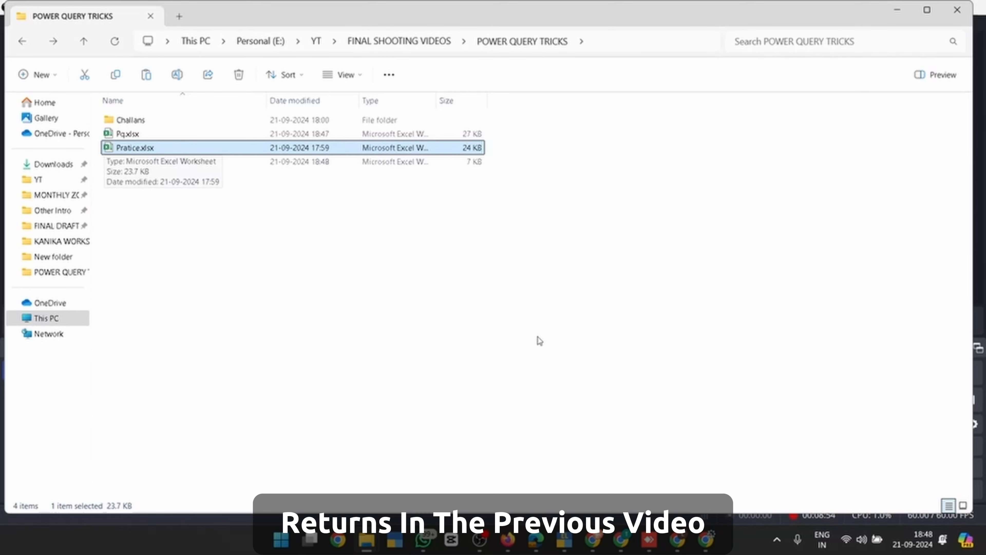
{"action": "key", "text": "Return"}
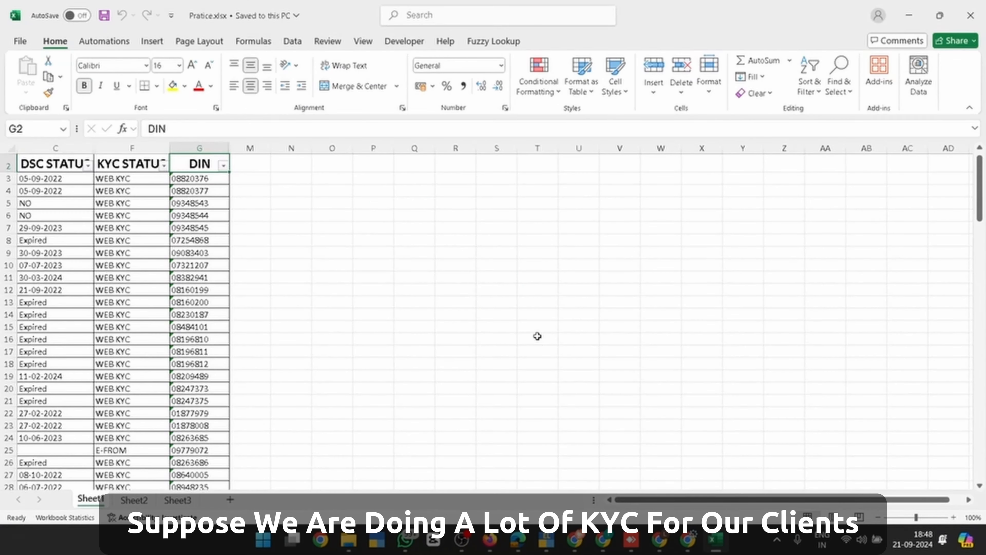
Move to the DIN column and select all 119 DINs in G3:G121
{"action": "key", "text": "Down"}
{"action": "key", "text": "Left"}
{"action": "key", "text": "Left"}
{"action": "key", "text": "Up"}
{"action": "key", "text": "Right"}
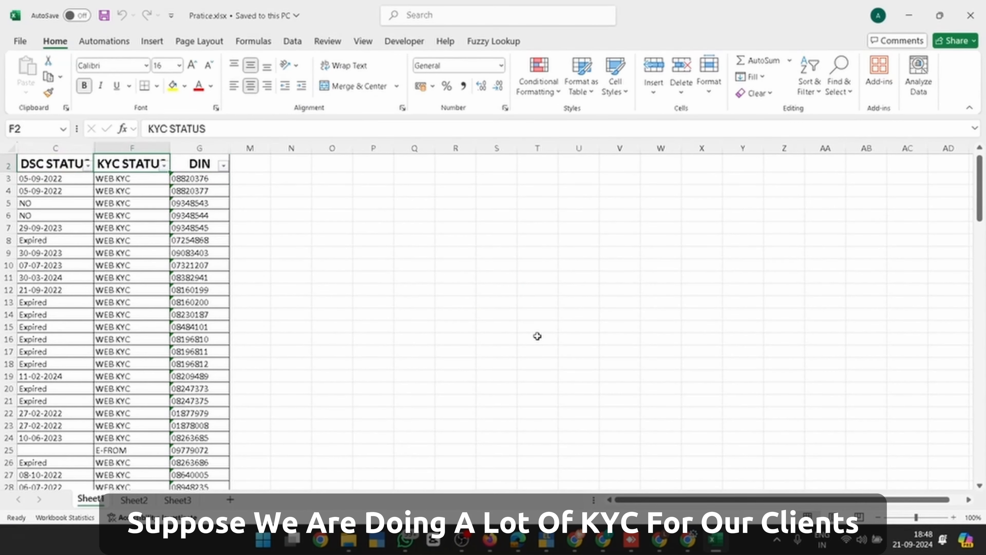
{"action": "key", "text": "Right"}
{"action": "key", "text": "Left"}
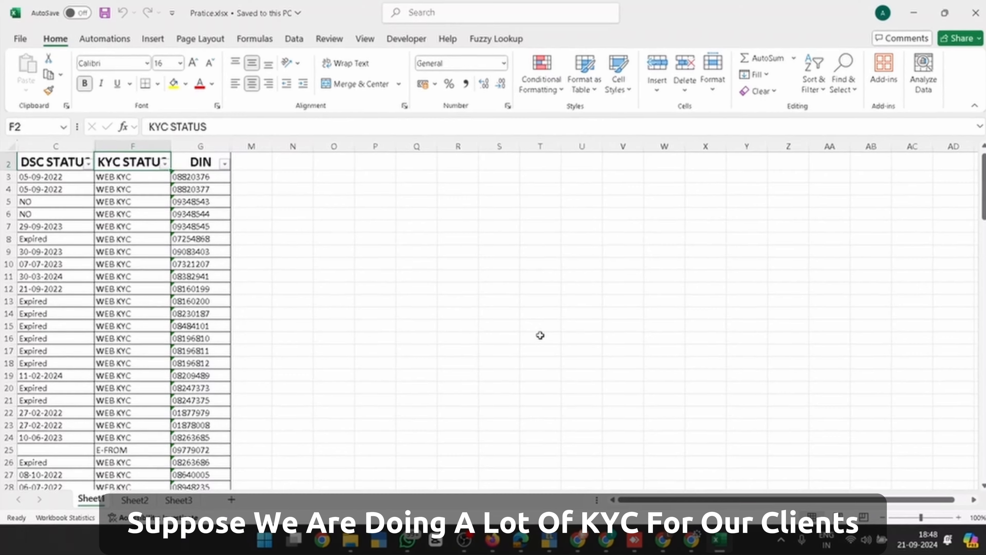
{"action": "key", "text": "Down"}
{"action": "key", "text": "Right"}
{"action": "key", "text": "Down"}
{"action": "key", "text": "Down"}
{"action": "key", "text": "Down"}
{"action": "key", "text": "Down"}
{"action": "key", "text": "Down"}
{"action": "key", "text": "Down"}
{"action": "key", "text": "Down"}
{"action": "key", "text": "Down"}
{"action": "key", "text": "Down"}
{"action": "key", "text": "Down"}
{"action": "key", "text": "Down"}
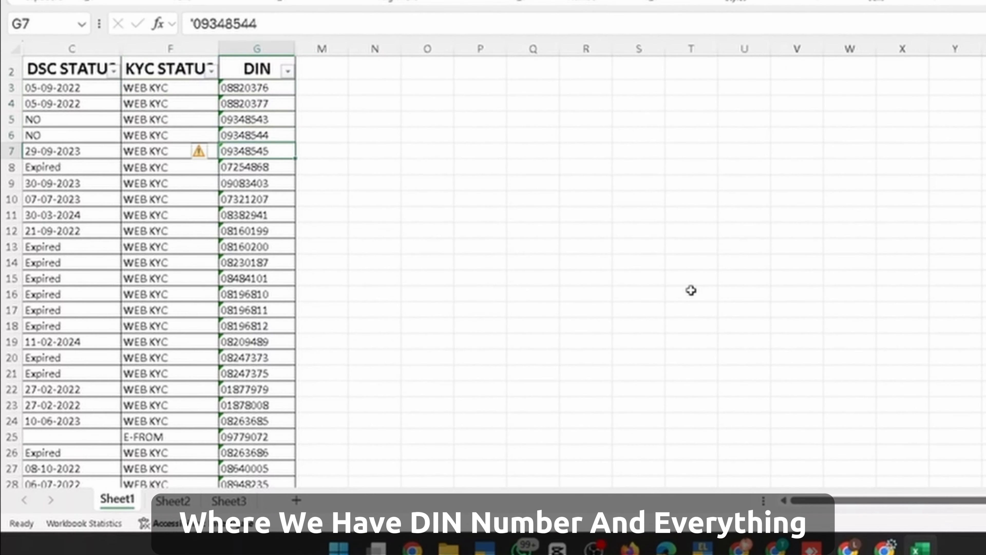
{"action": "key", "text": "ctrl+Down"}
{"action": "key", "text": "Down"}
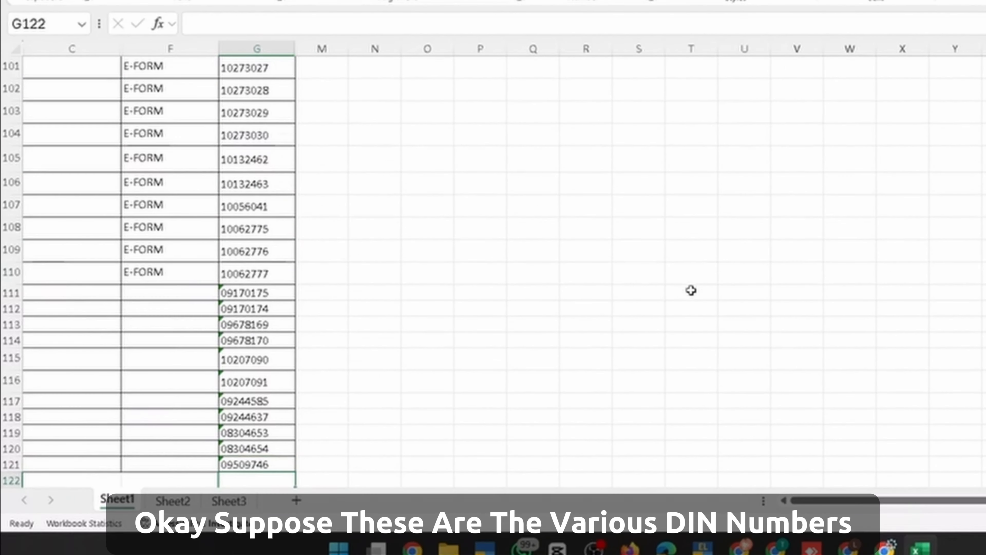
{"action": "key", "text": "Up"}
{"action": "key", "text": "ctrl+Up"}
{"action": "key", "text": "Down"}
{"action": "key", "text": "ctrl+shift+Down"}
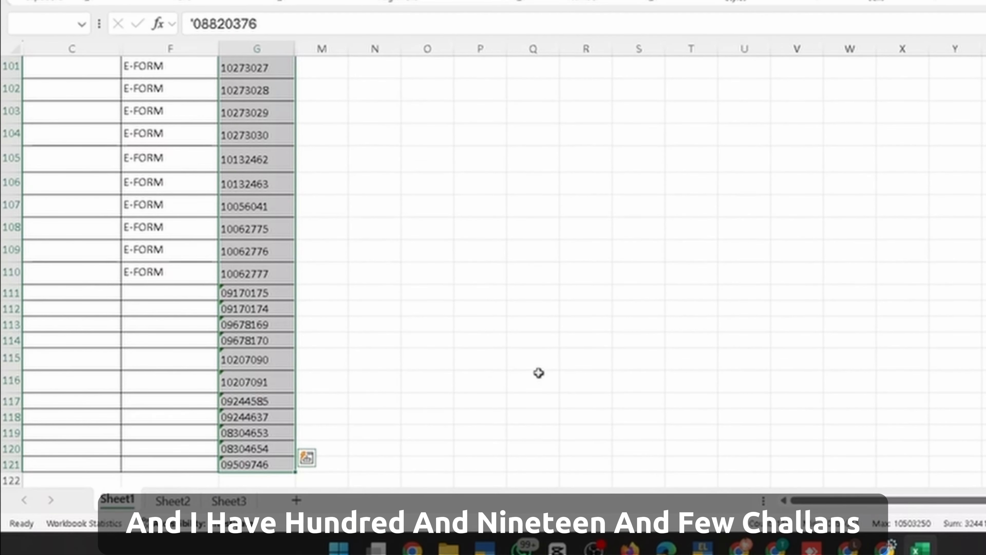
Open the Challans folder of downloaded receipt PDFs in File Explorer
{"action": "key", "text": "alt+Tab"}
{"action": "key", "text": "Up"}
{"action": "key", "text": "Up"}
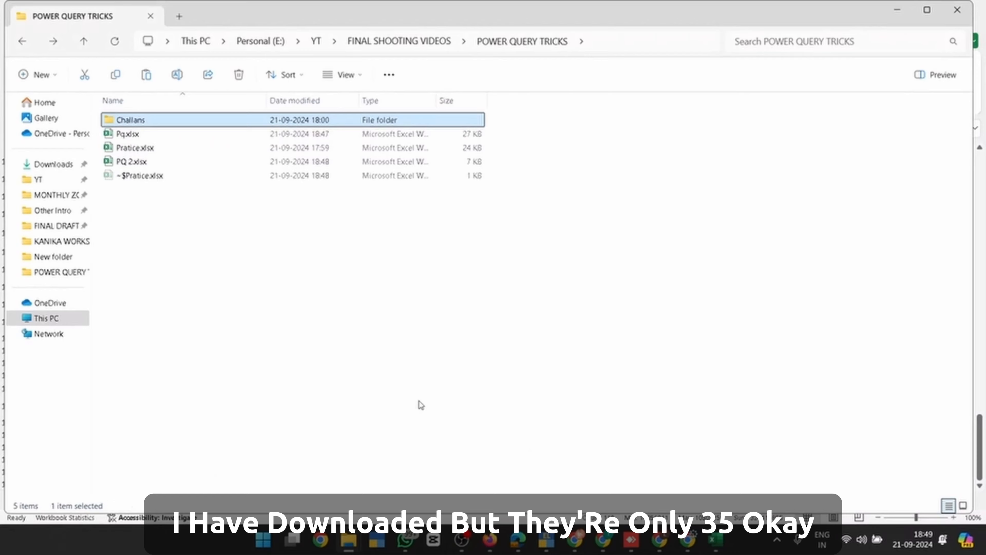
{"action": "key", "text": "Return"}
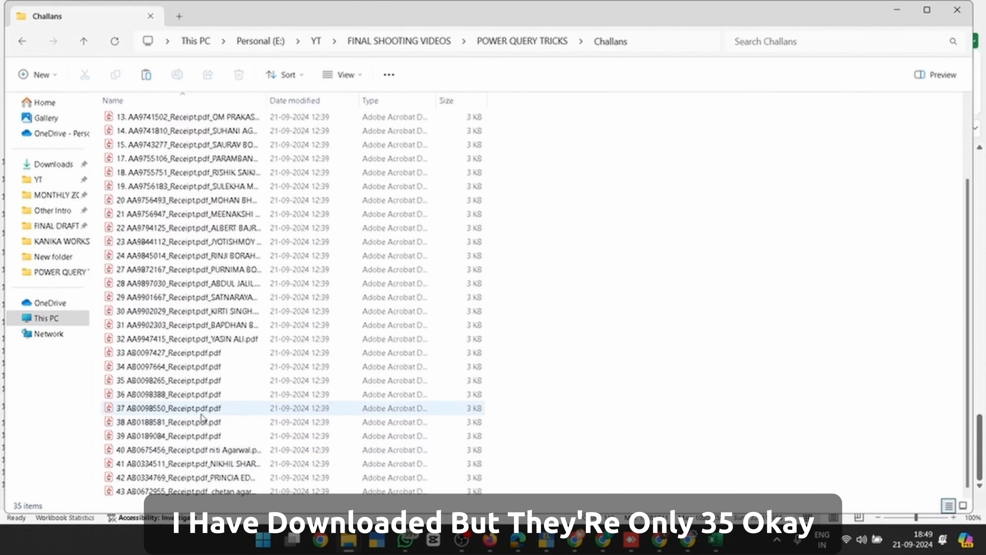
{"action": "scroll", "coordinate": [200, 417], "scroll_direction": "up", "scroll_amount": 3}
Reselect the 119 DINs in column G to recount them, then return to the Challans folder
{"action": "key", "text": "alt+Tab"}
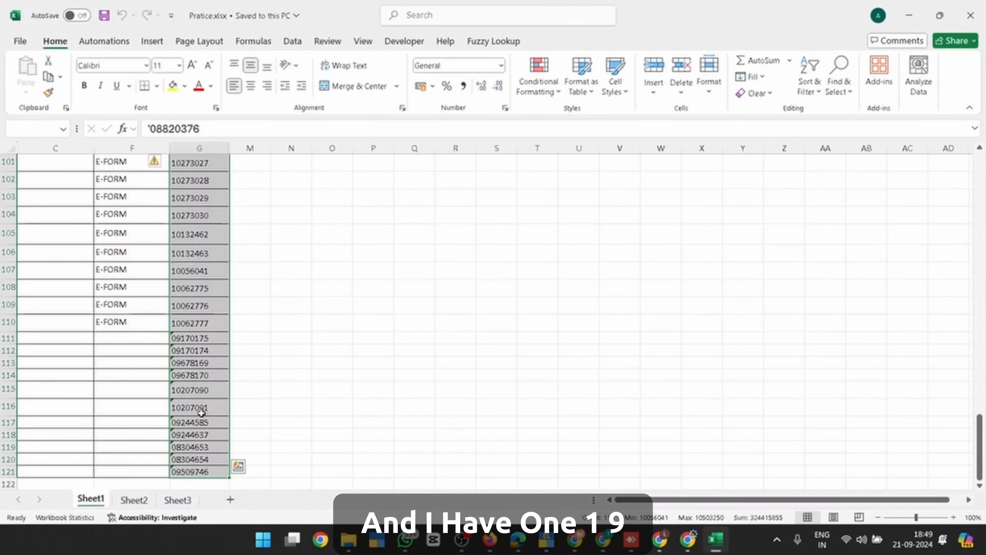
{"action": "key", "text": "ctrl+Up"}
{"action": "key", "text": "Down"}
{"action": "key", "text": "ctrl+shift+Down"}
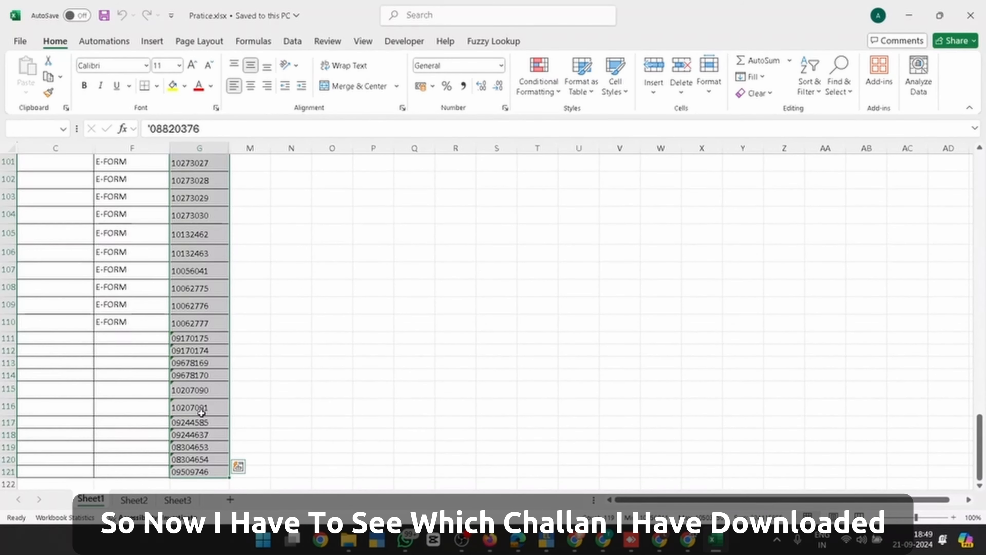
{"action": "key", "text": "ctrl+Up"}
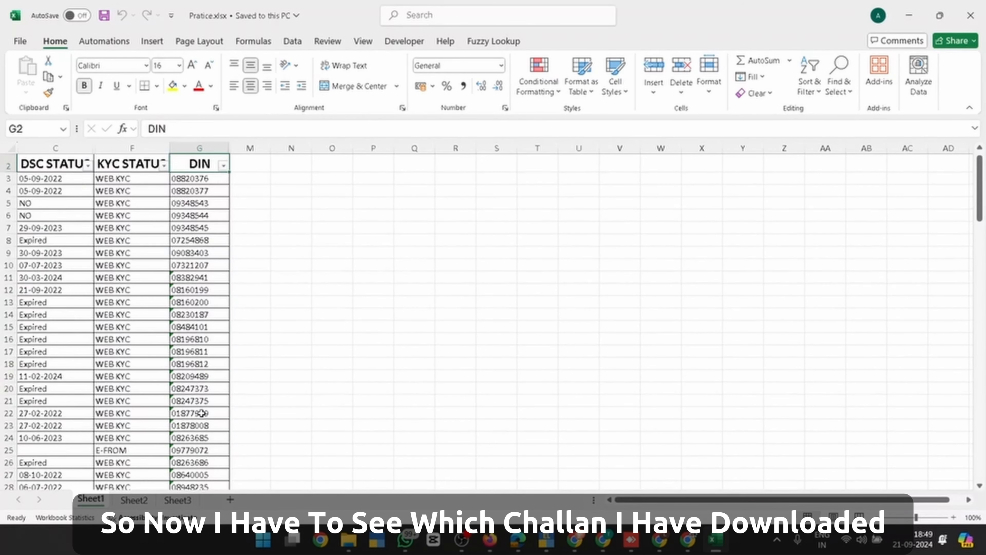
{"action": "scroll", "coordinate": [202, 413], "scroll_direction": "up", "scroll_amount": 1}
{"action": "key", "text": "Down"}
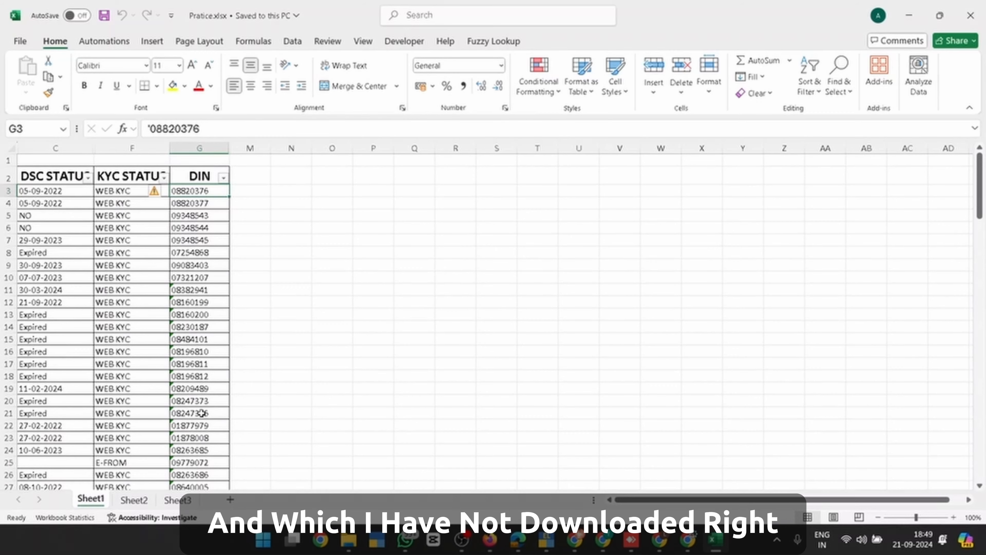
{"action": "key", "text": "alt+Tab"}
{"action": "key", "text": "Down"}
{"action": "key", "text": "Down"}
{"action": "key", "text": "Down"}
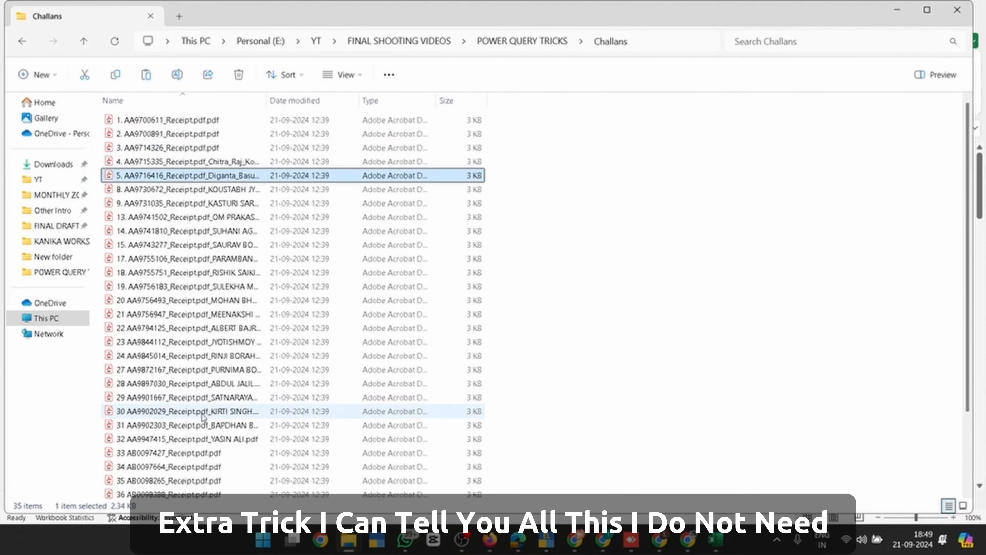
Batch-rename all 35 receipts to 'challan', giving challan (1).pdf through challan (35).pdf
{"action": "key", "text": "Up"}
{"action": "key", "text": "Up"}
{"action": "key", "text": "Up"}
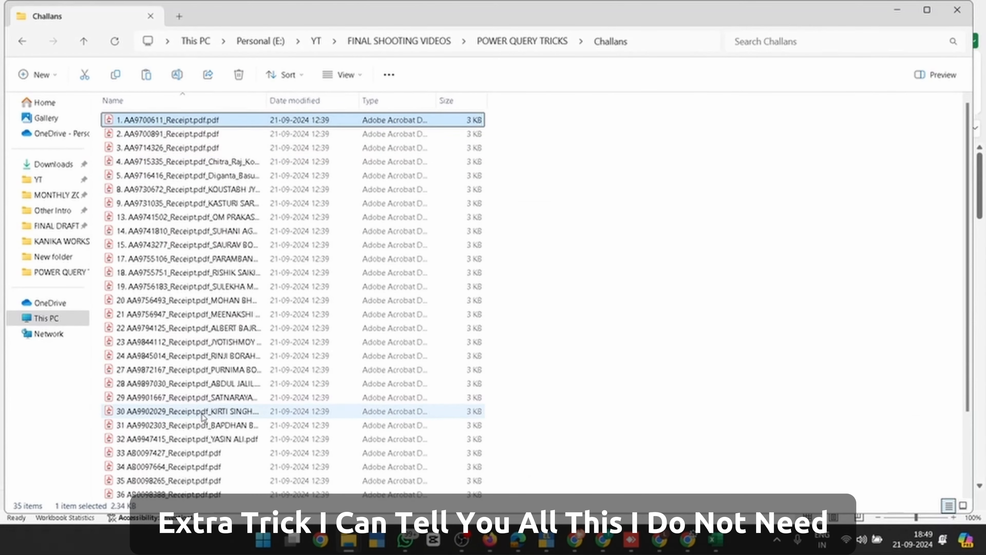
{"action": "key", "text": "ctrl+a"}
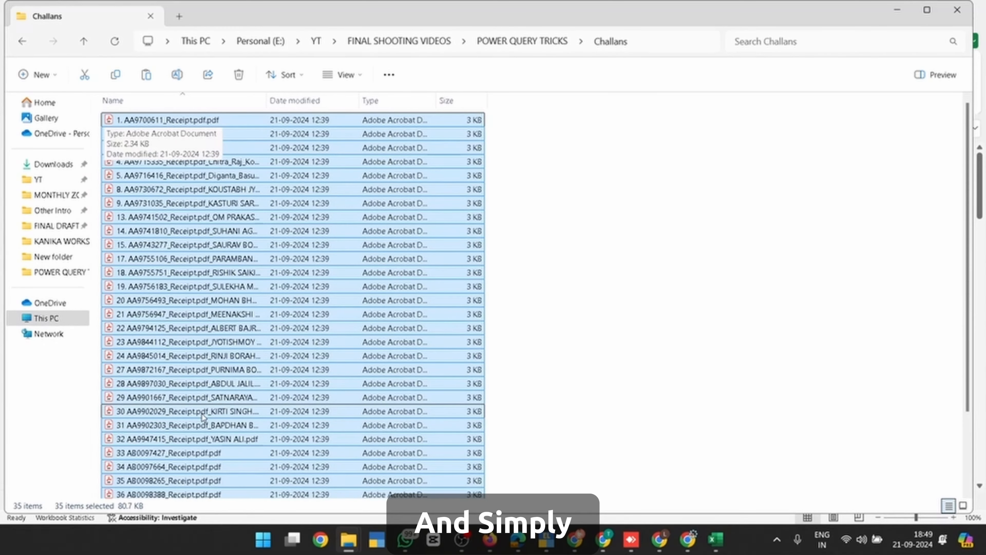
{"action": "key", "text": "F2"}
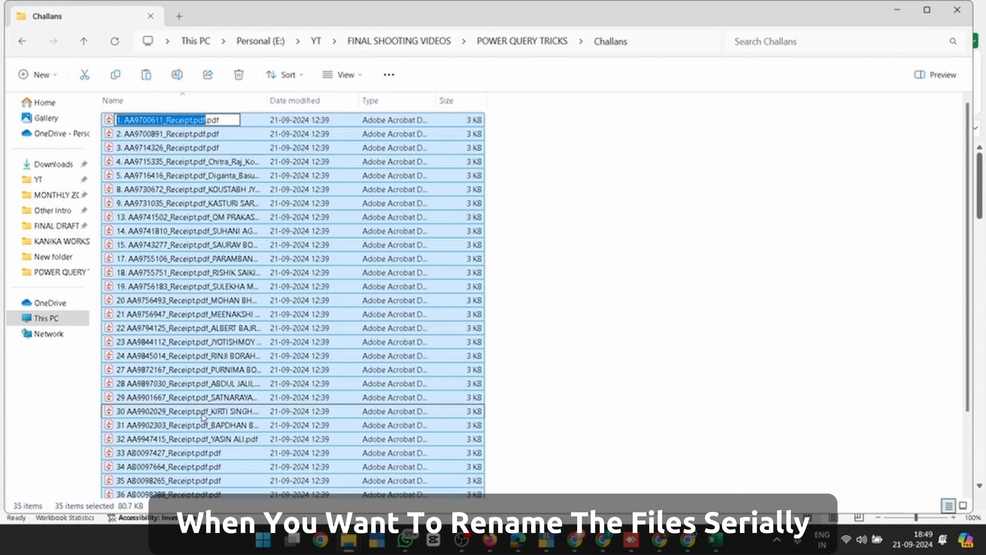
{"action": "key", "text": "Escape"}
{"action": "key", "text": "F2"}
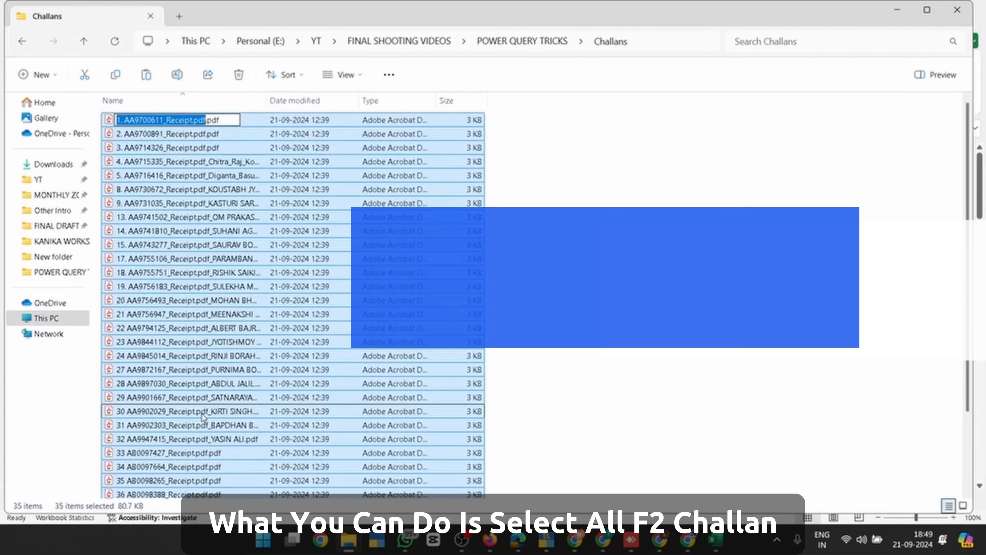
{"action": "type", "text": "challan"}
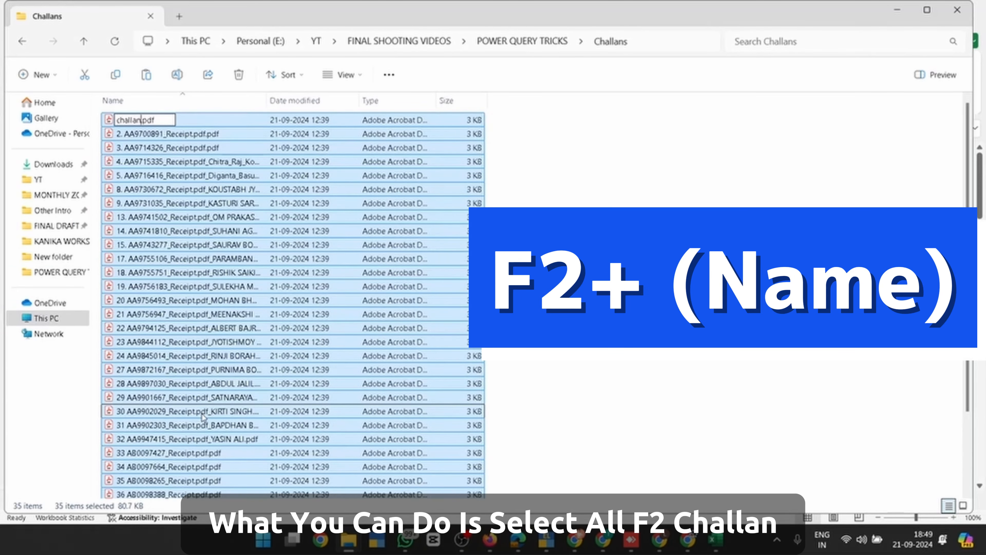
{"action": "key", "text": "Return"}
Review the renamed challan files and jump to the last DIN in column G
{"action": "left_click", "coordinate": [165, 374]}
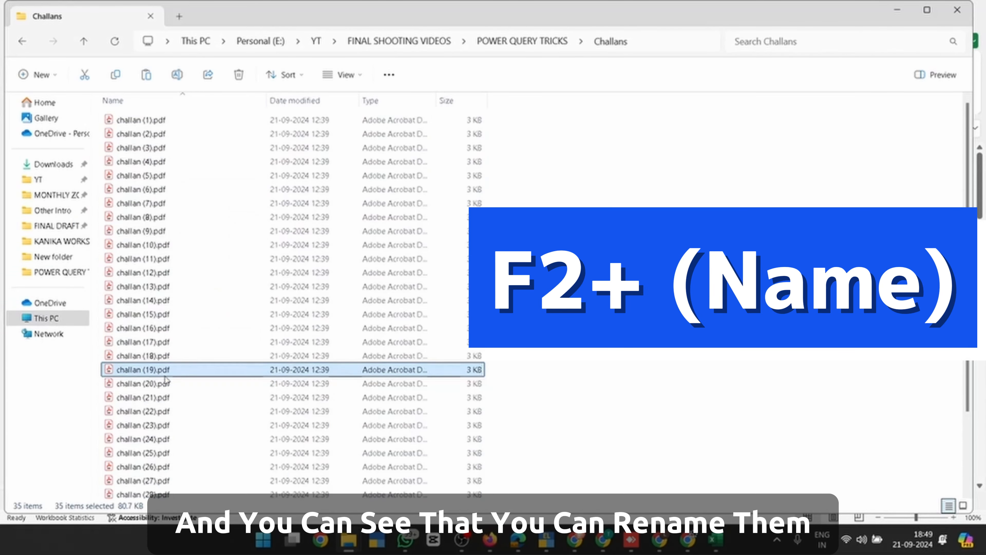
{"action": "scroll", "coordinate": [165, 379], "scroll_direction": "down", "scroll_amount": 2}
{"action": "scroll", "coordinate": [165, 378], "scroll_direction": "up", "scroll_amount": 2}
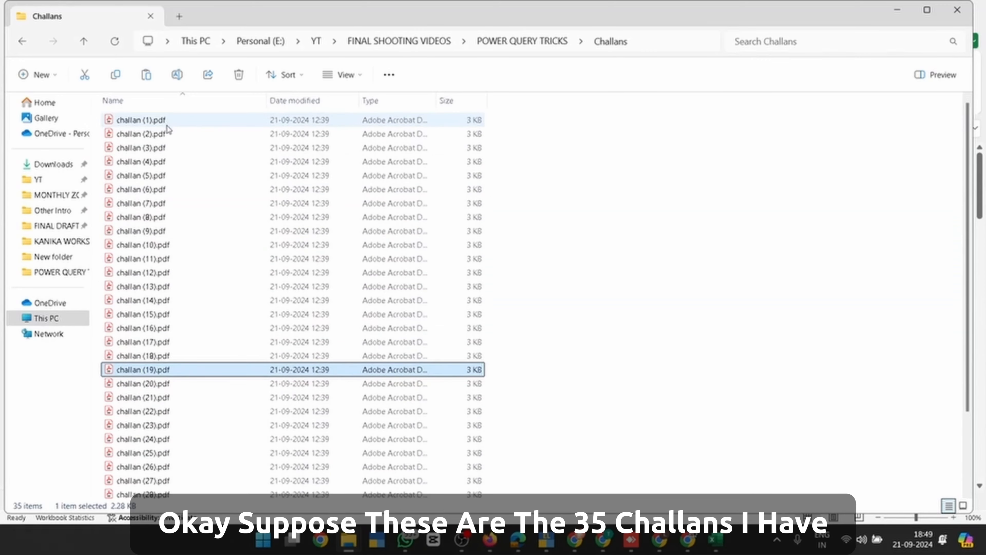
{"action": "scroll", "coordinate": [184, 408], "scroll_direction": "down", "scroll_amount": 3}
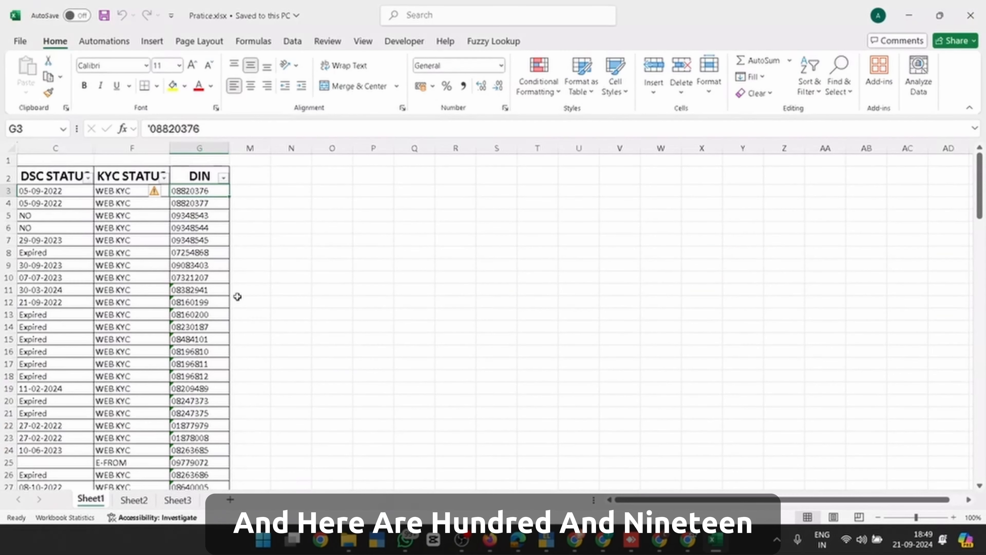
{"action": "key", "text": "ctrl+Down"}
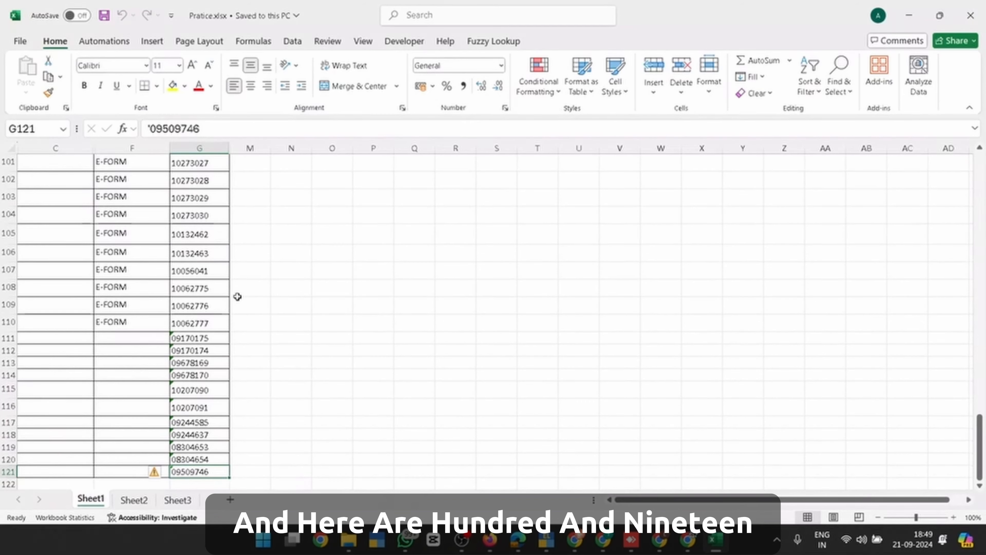
Select the 119 DINs in column G and check the empty column M beside them
{"action": "key", "text": "ctrl+shift+Up"}
{"action": "key", "text": "shift+Down"}
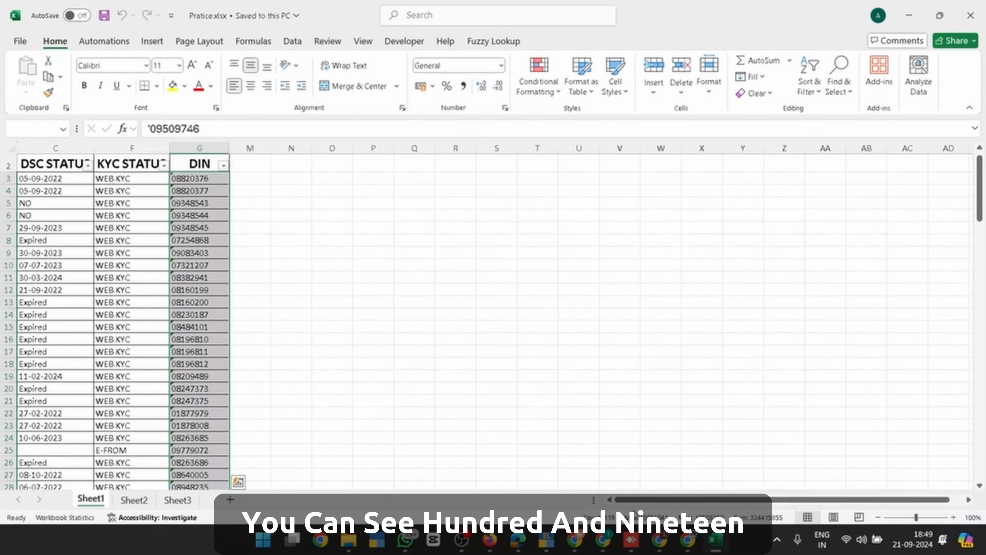
{"action": "left_click", "coordinate": [261, 180]}
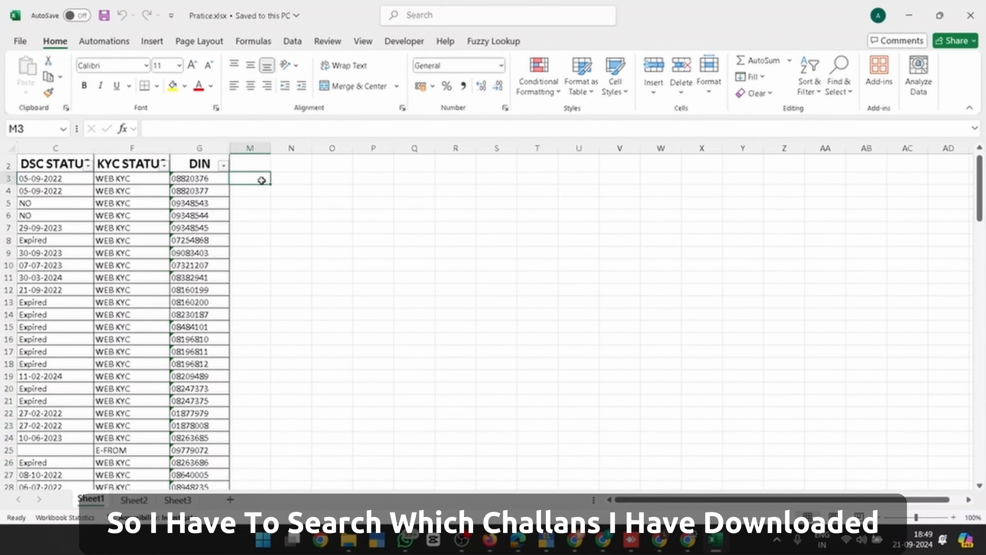
{"action": "key", "text": "alt+Tab"}
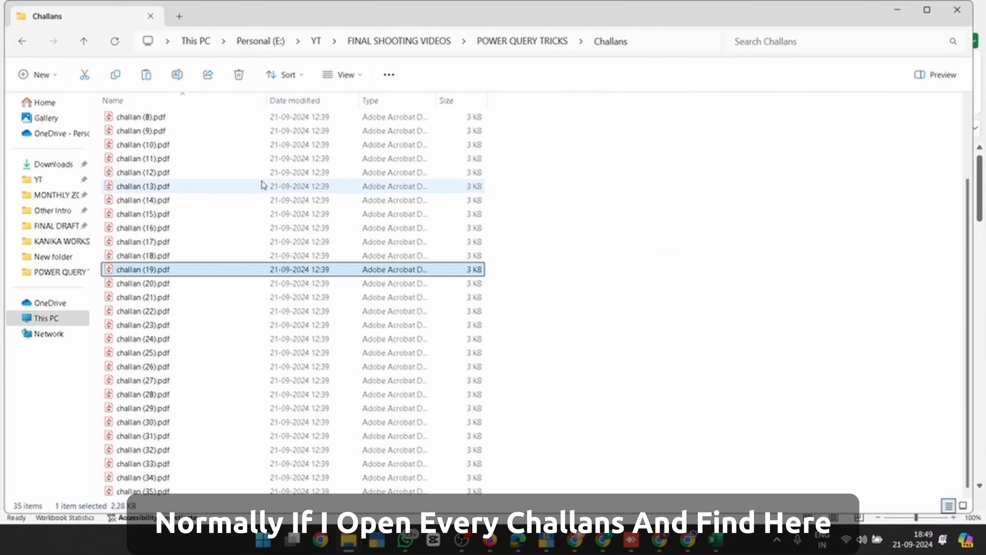
{"action": "key", "text": "alt+Tab"}
{"action": "key", "text": "Down"}
{"action": "key", "text": "Down"}
{"action": "key", "text": "Down"}
{"action": "key", "text": "Down"}
{"action": "key", "text": "Down"}
{"action": "key", "text": "Down"}
{"action": "key", "text": "Down"}
{"action": "key", "text": "Down"}
{"action": "key", "text": "Down"}
{"action": "key", "text": "Down"}
{"action": "key", "text": "Down"}
{"action": "key", "text": "Down"}
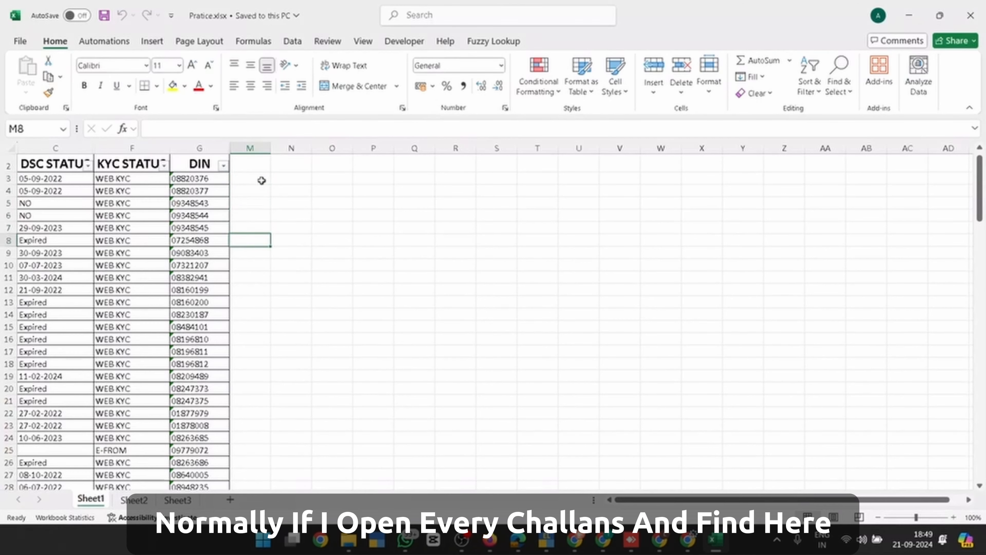
{"action": "key", "text": "Down"}
{"action": "key", "text": "Down"}
{"action": "key", "text": "Down"}
{"action": "key", "text": "Down"}
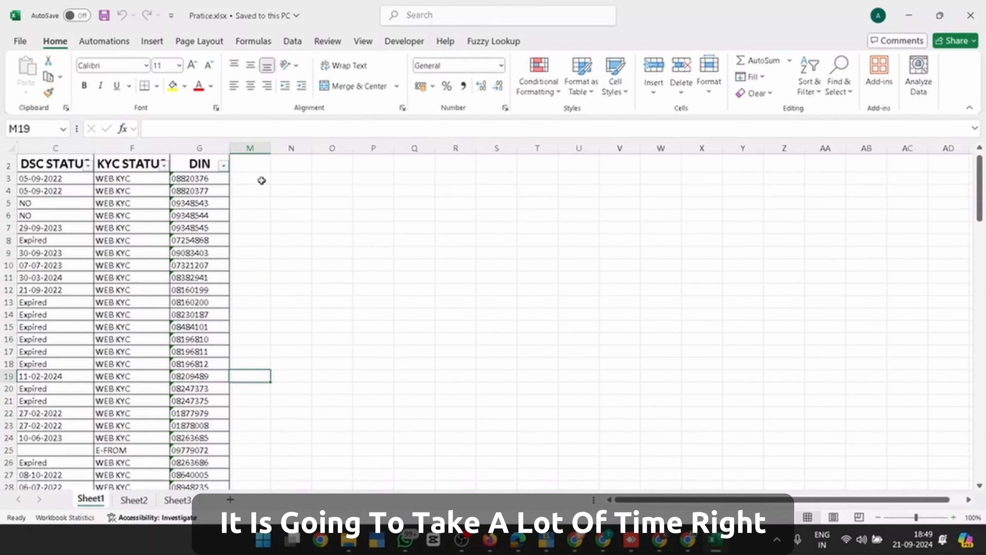
{"action": "key", "text": "Up"}
{"action": "key", "text": "Up"}
{"action": "key", "text": "Up"}
{"action": "key", "text": "Up"}
{"action": "key", "text": "Up"}
{"action": "key", "text": "Up"}
{"action": "key", "text": "Up"}
{"action": "key", "text": "Up"}
{"action": "key", "text": "Up"}
{"action": "key", "text": "Up"}
{"action": "key", "text": "Up"}
{"action": "key", "text": "Up"}
{"action": "key", "text": "Up"}
{"action": "key", "text": "Up"}
{"action": "key", "text": "Up"}
{"action": "key", "text": "Up"}
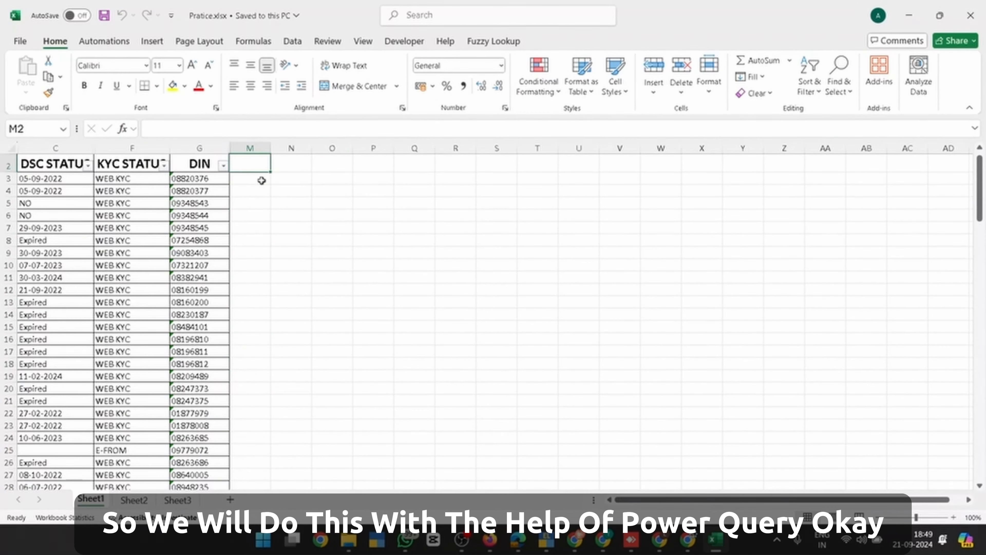
Go back up to the POWER QUERY TRICKS folder and browse its workbooks
{"action": "key", "text": "alt+Tab"}
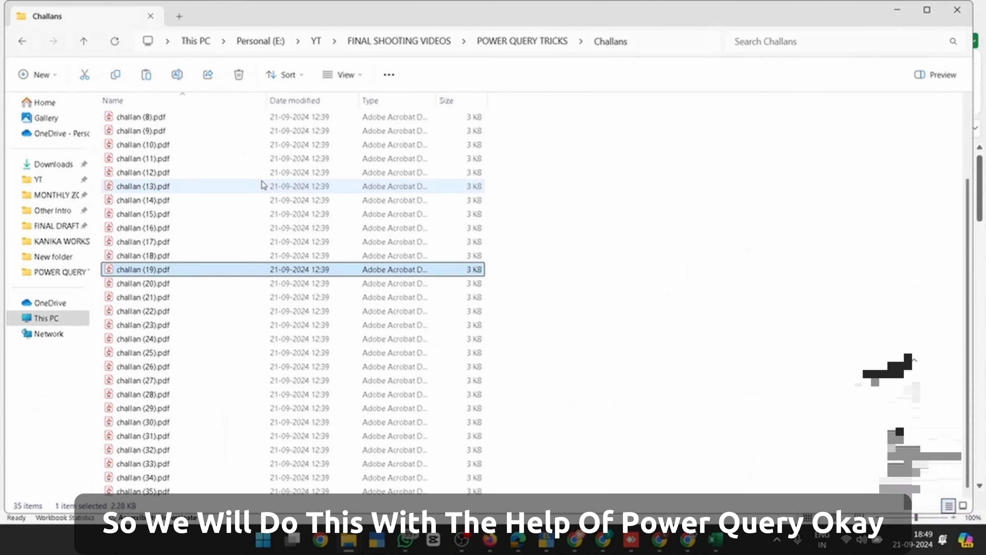
{"action": "key", "text": "BackSpace"}
{"action": "key", "text": "Down"}
{"action": "key", "text": "Down"}
{"action": "key", "text": "Down"}
Open the blank PQ 2.xlsx workbook in Excel
{"action": "key", "text": "Up"}
{"action": "key", "text": "Up"}
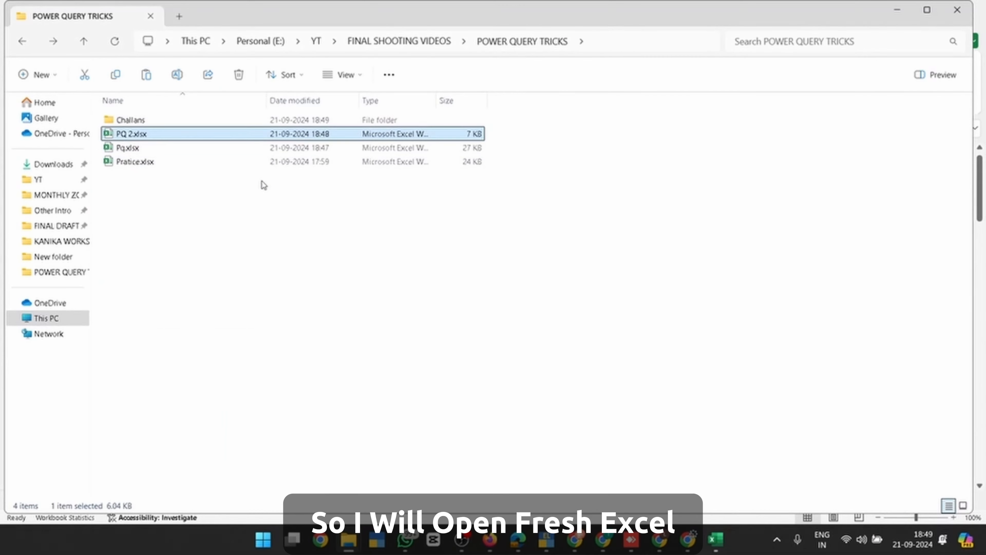
{"action": "key", "text": "Return"}
{"action": "key", "text": "alt+Tab"}
{"action": "key", "text": "Right"}
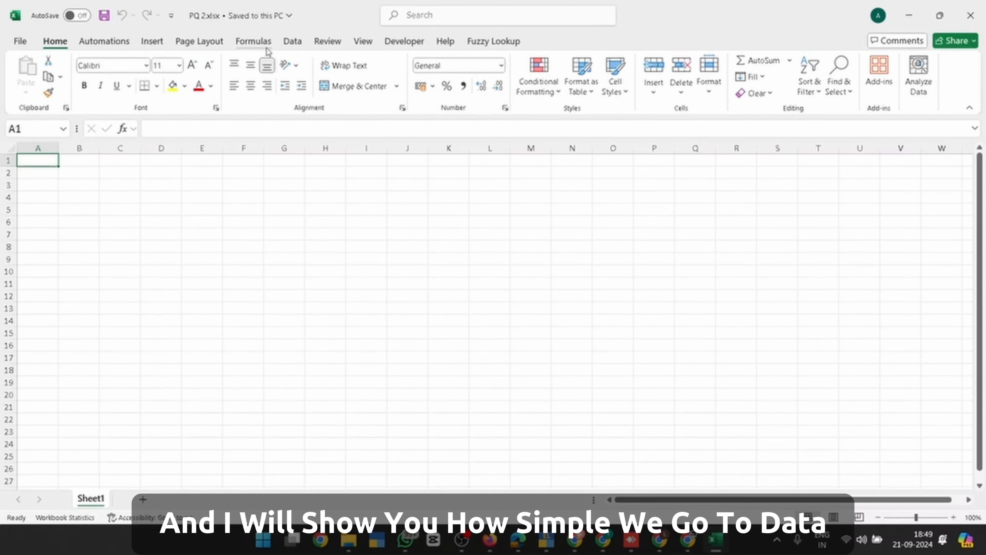
Start a Get Data From File > From Folder import
{"action": "left_click", "coordinate": [293, 43]}
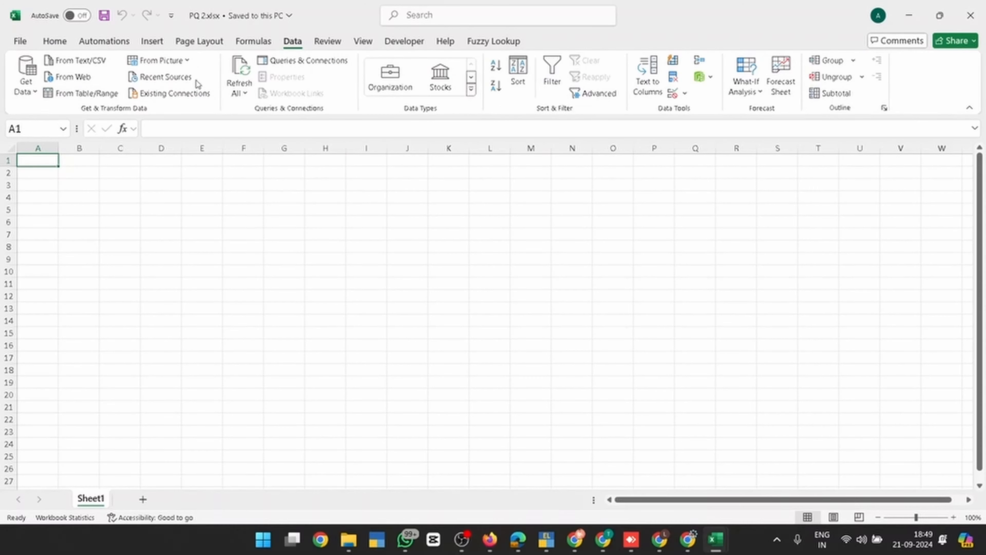
{"action": "left_click", "coordinate": [28, 90]}
{"action": "mouse_move", "coordinate": [52, 113]}
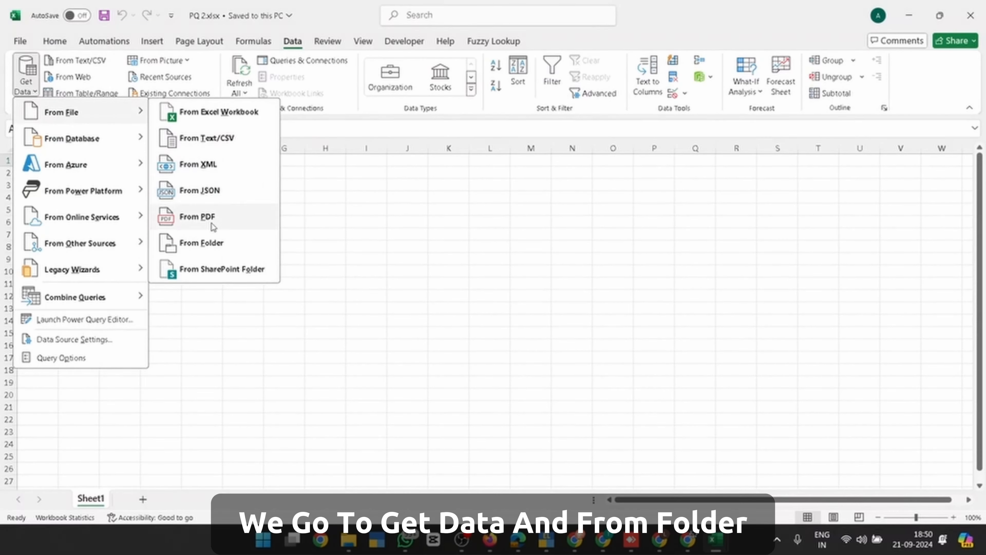
{"action": "left_click", "coordinate": [210, 239]}
Copy the Challans folder's full path from File Explorer and return to Excel
{"action": "key", "text": "alt+Tab"}
{"action": "key", "text": "alt+Tab"}
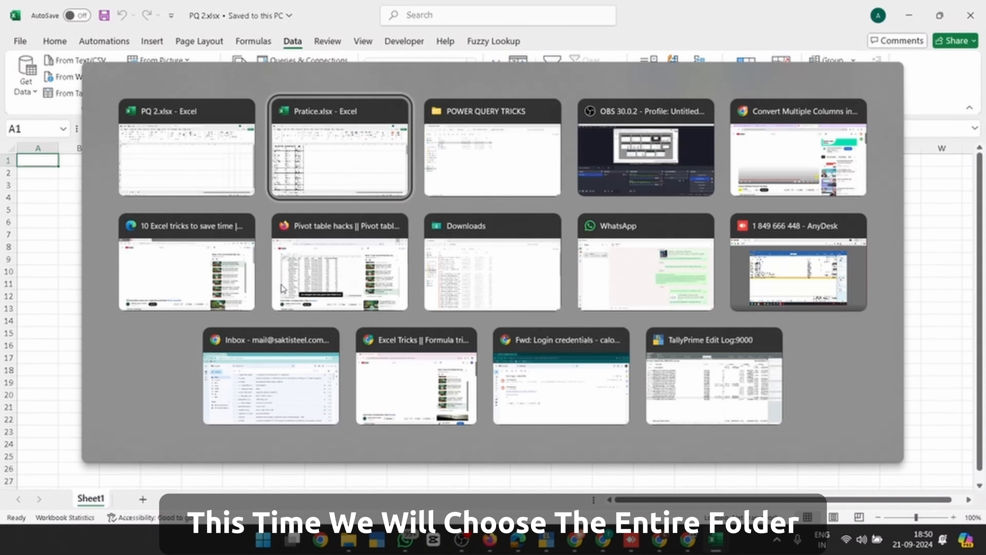
{"action": "key", "text": "Up"}
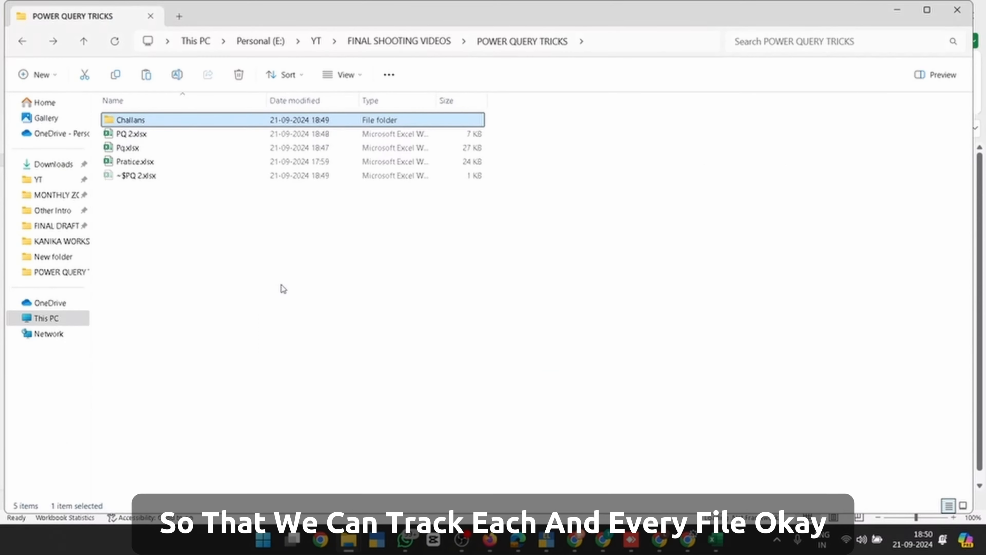
{"action": "key", "text": "alt+d"}
{"action": "key", "text": "ctrl+c"}
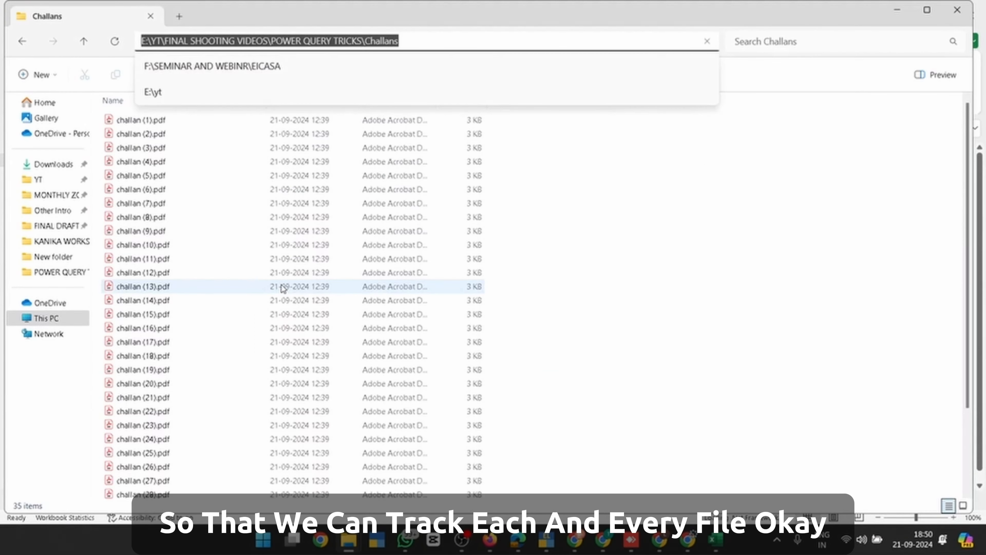
{"action": "key", "text": "alt+Tab"}
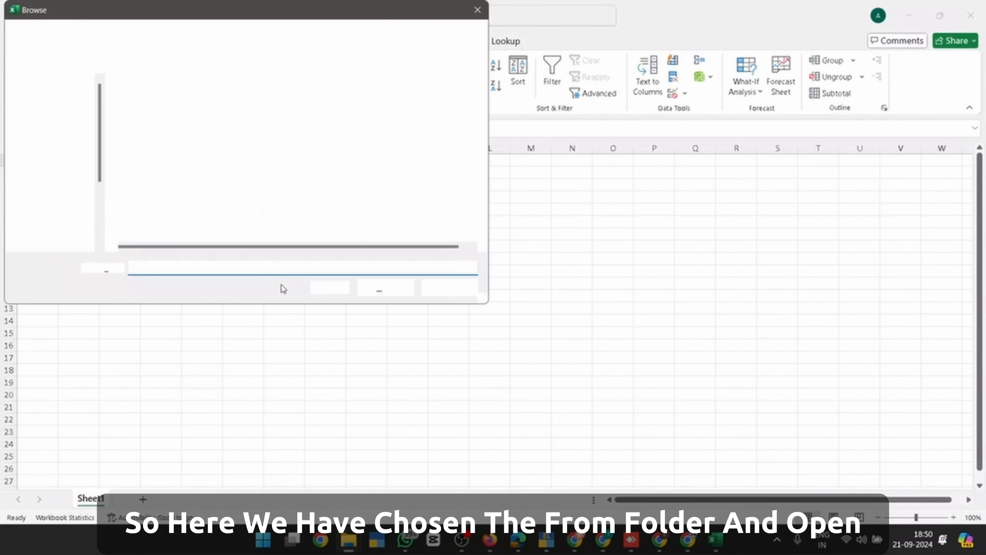
Paste the Challans folder path as the source and choose Combine & Transform Data
{"action": "key", "text": "ctrl+v"}
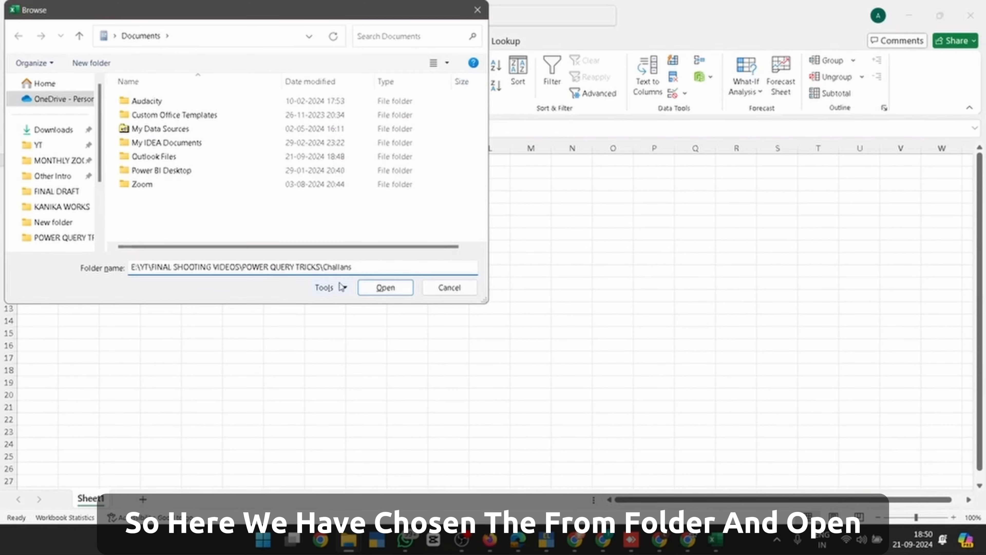
{"action": "left_click", "coordinate": [378, 286]}
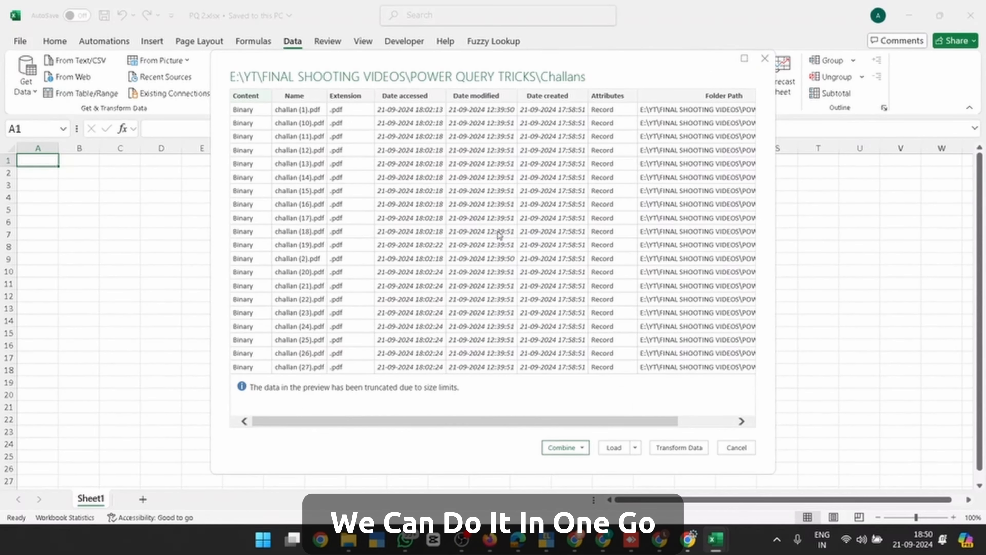
{"action": "left_click", "coordinate": [586, 449]}
{"action": "left_click", "coordinate": [591, 459]}
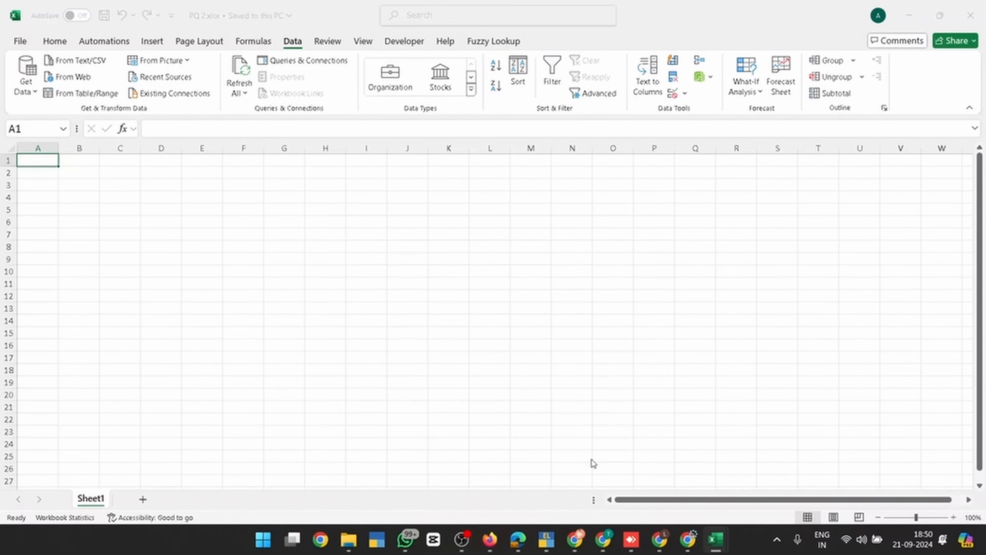
Inspect challan (1).pdf in Acrobat to see where its DIN appears, then close it
{"action": "key", "text": "alt+Tab"}
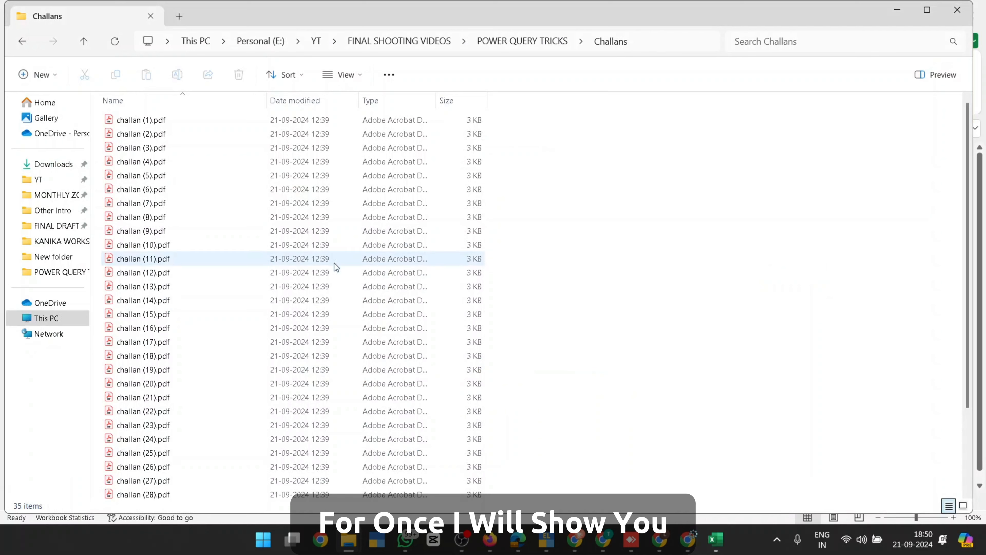
{"action": "double_click", "coordinate": [152, 123]}
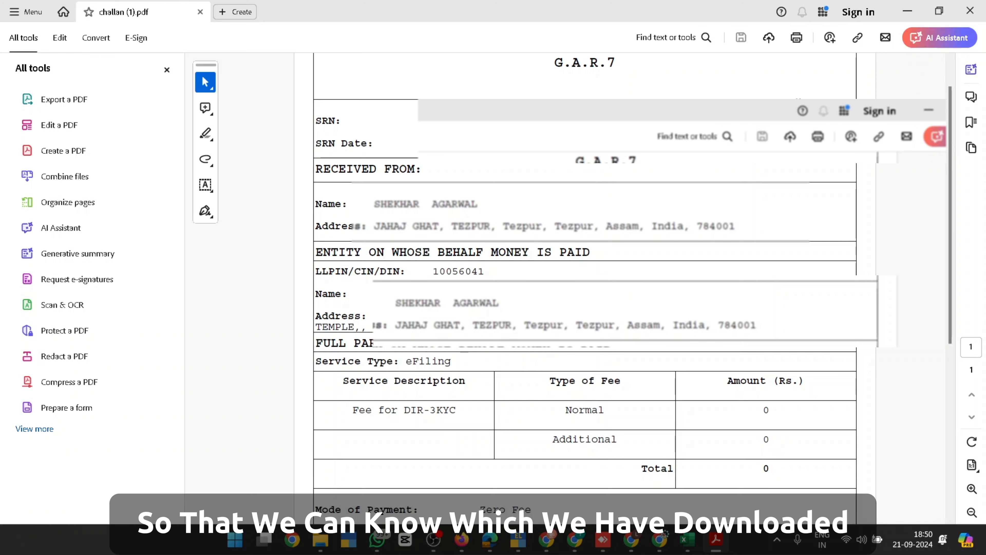
{"action": "left_click", "coordinate": [966, 12]}
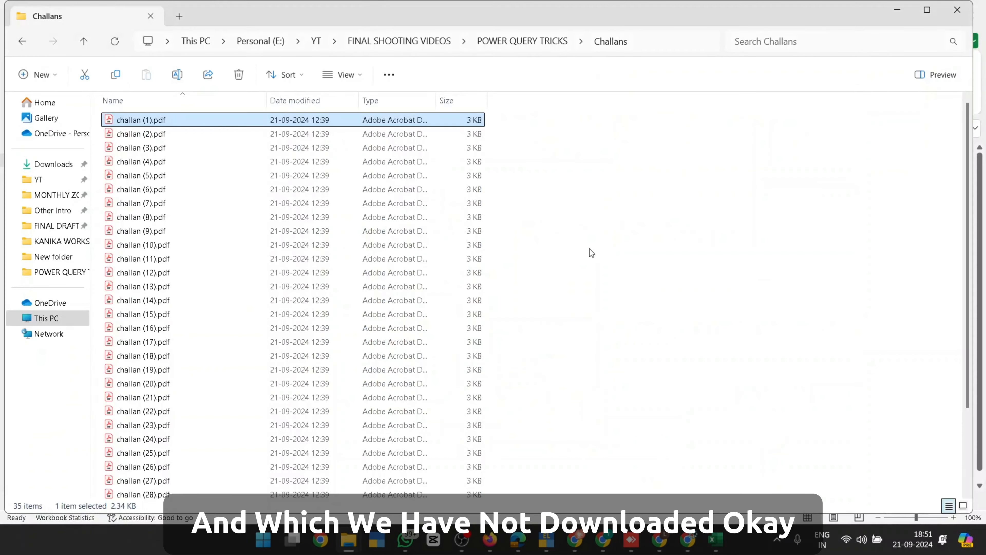
{"action": "key", "text": "alt+Tab"}
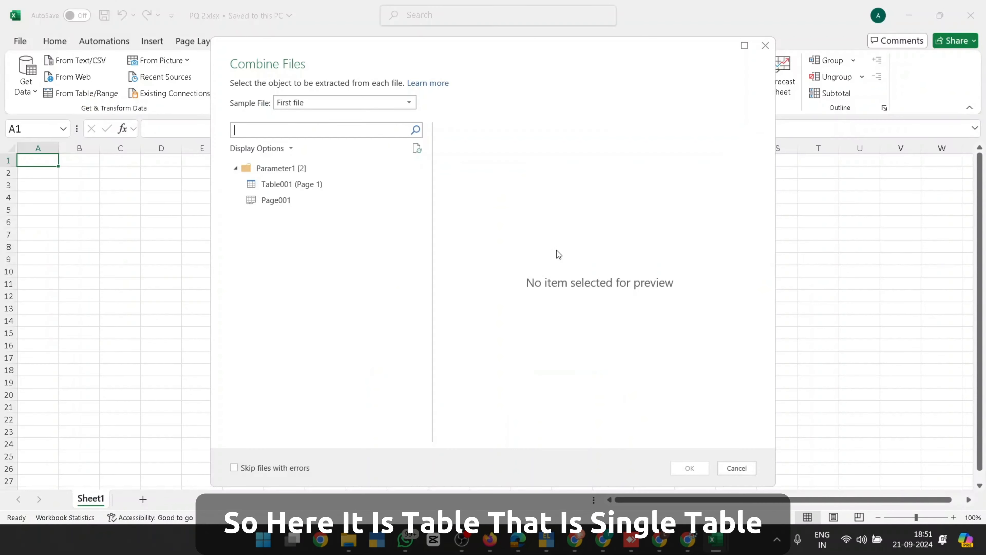
Combine all challan PDFs using Table001 (Page 1), checking Column2 in the preview
{"action": "left_click", "coordinate": [292, 184]}
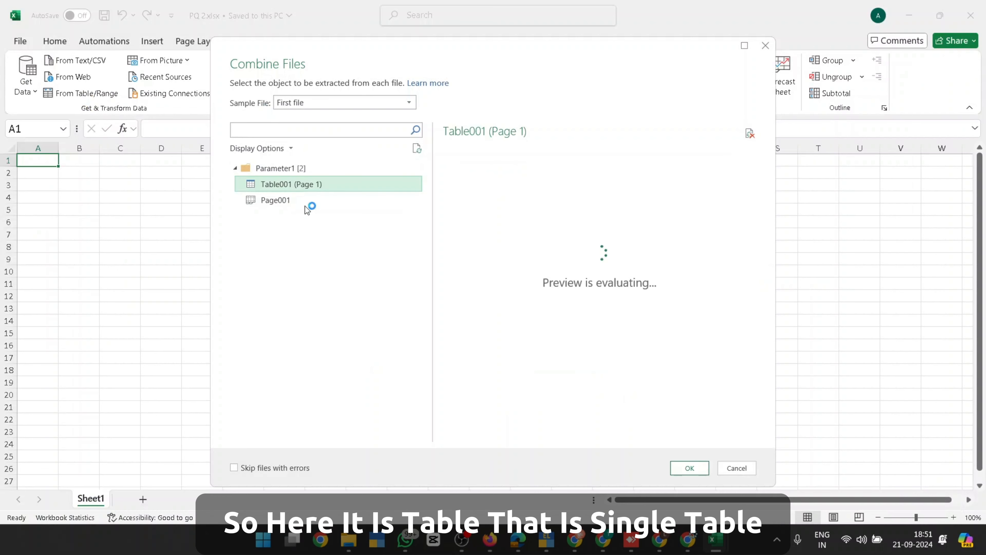
{"action": "left_click_drag", "start_coordinate": [626, 435], "coordinate": [561, 437]}
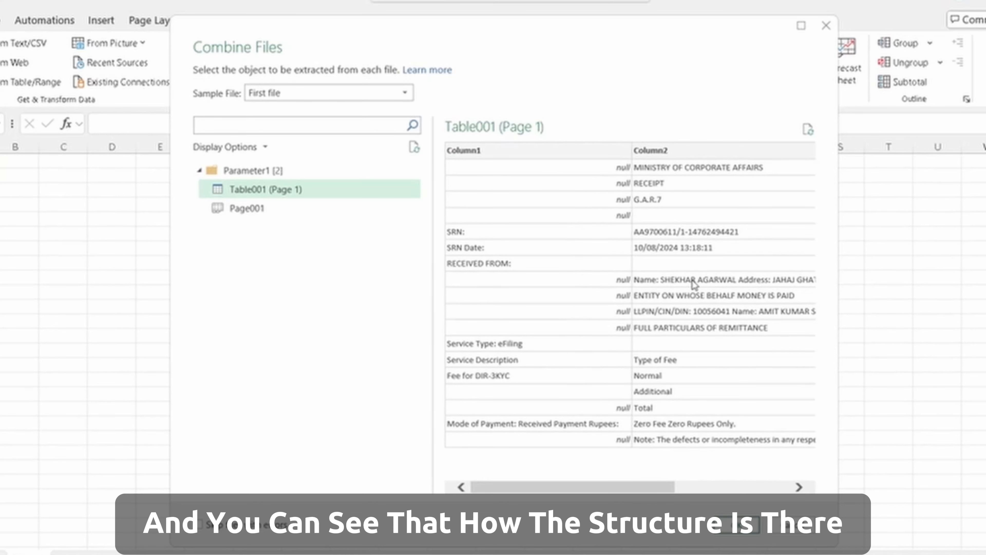
{"action": "left_click_drag", "start_coordinate": [632, 480], "coordinate": [720, 497]}
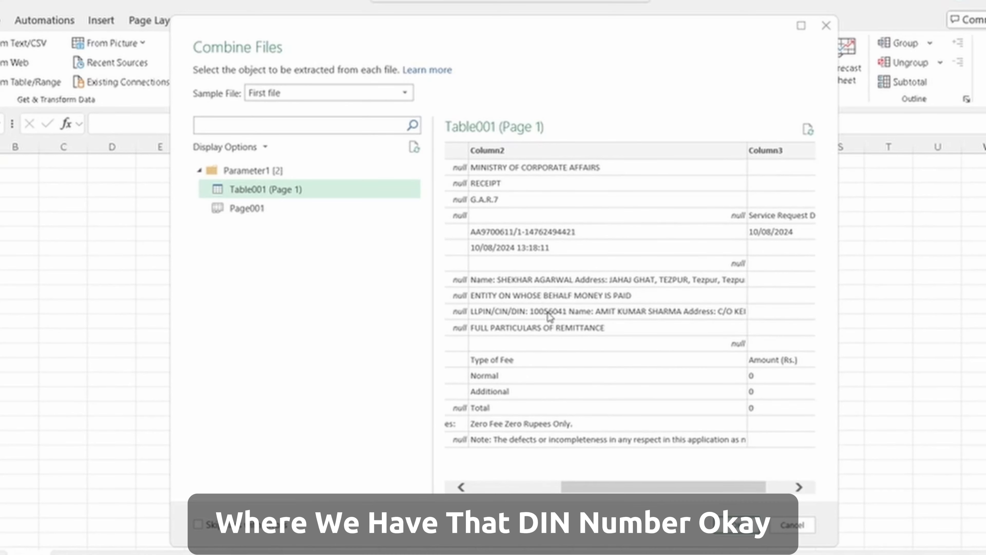
{"action": "left_click", "coordinate": [737, 518]}
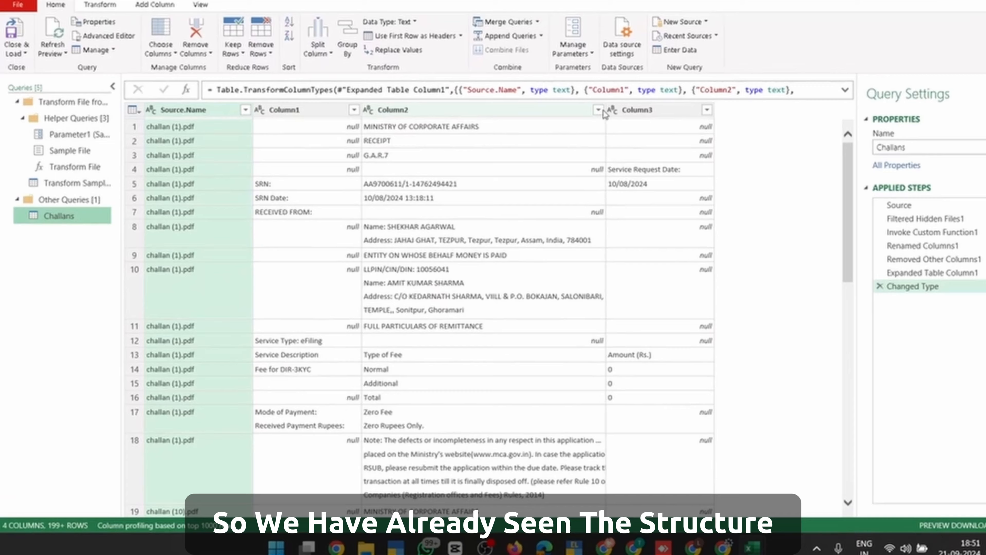
Filter Column2 by 'din' to keep only LLPIN/CIN/DIN rows, then open Column From Examples
{"action": "left_click", "coordinate": [569, 122]}
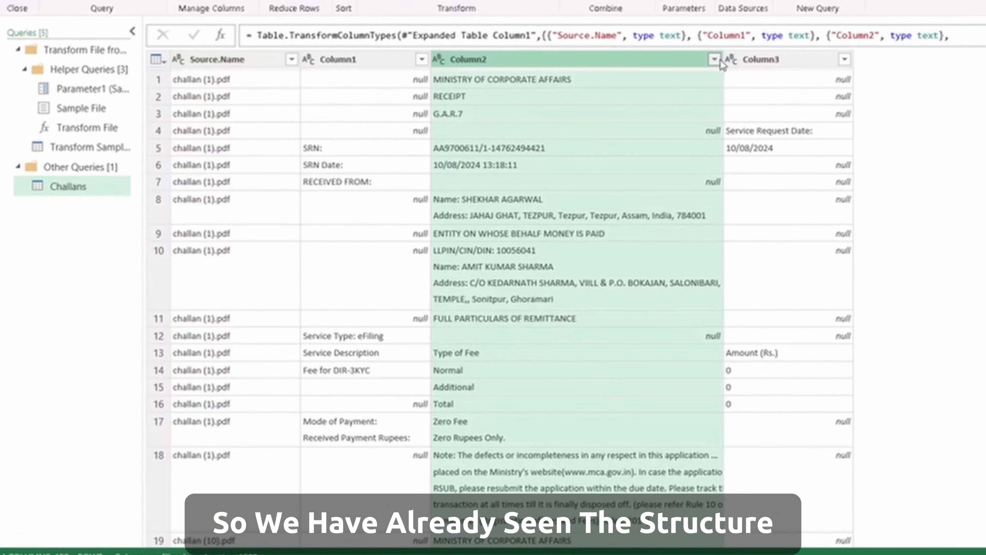
{"action": "key", "text": "Escape"}
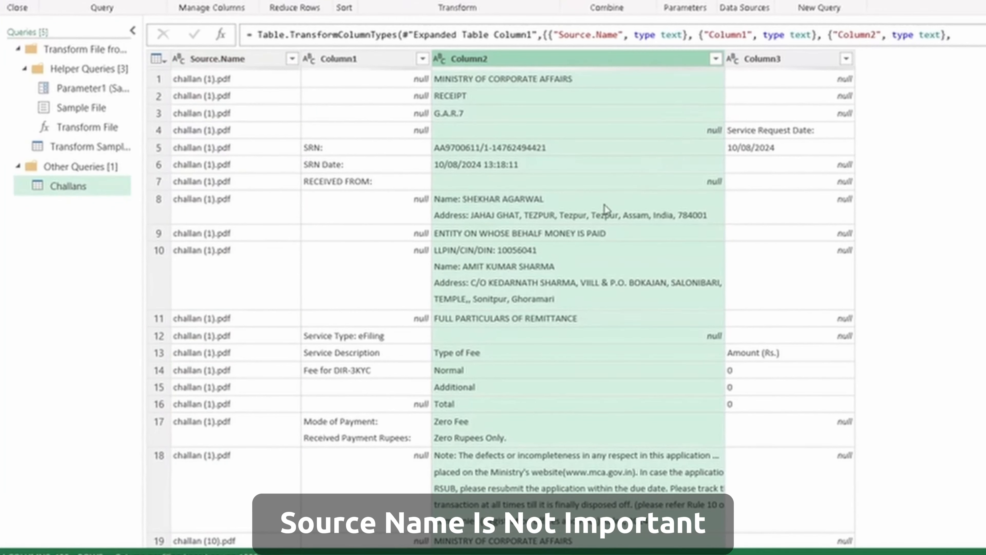
{"action": "left_click", "coordinate": [716, 59]}
{"action": "left_click", "coordinate": [568, 211]}
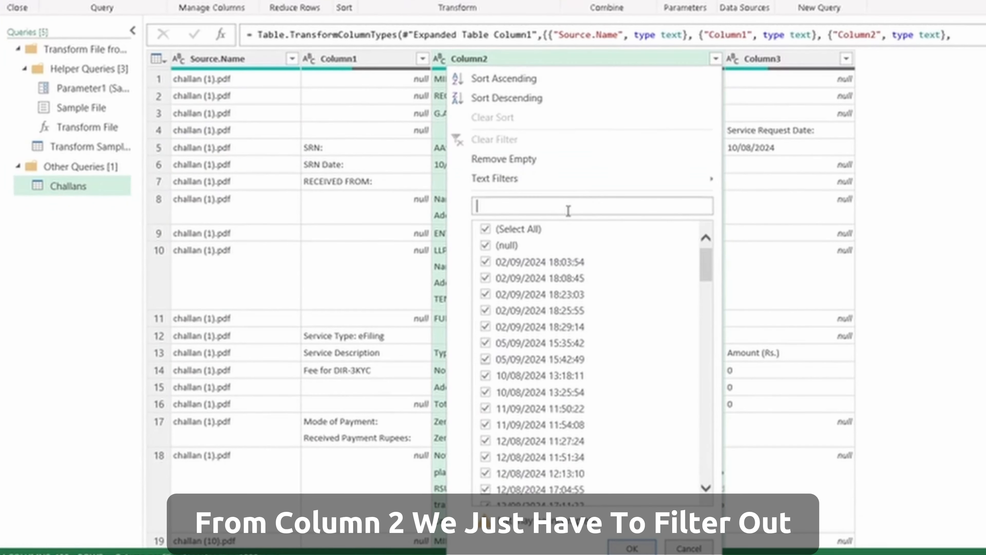
{"action": "type", "text": "din"}
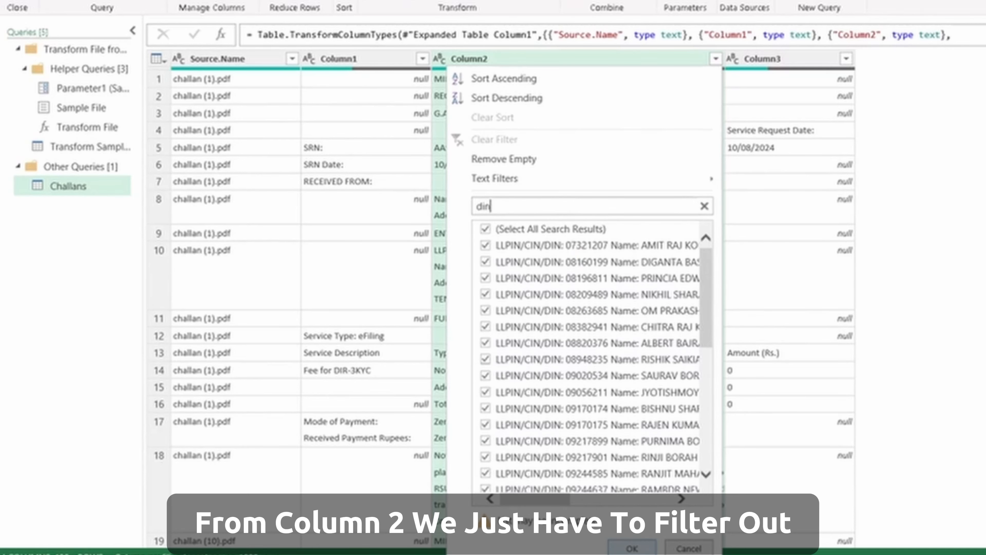
{"action": "left_click", "coordinate": [632, 548]}
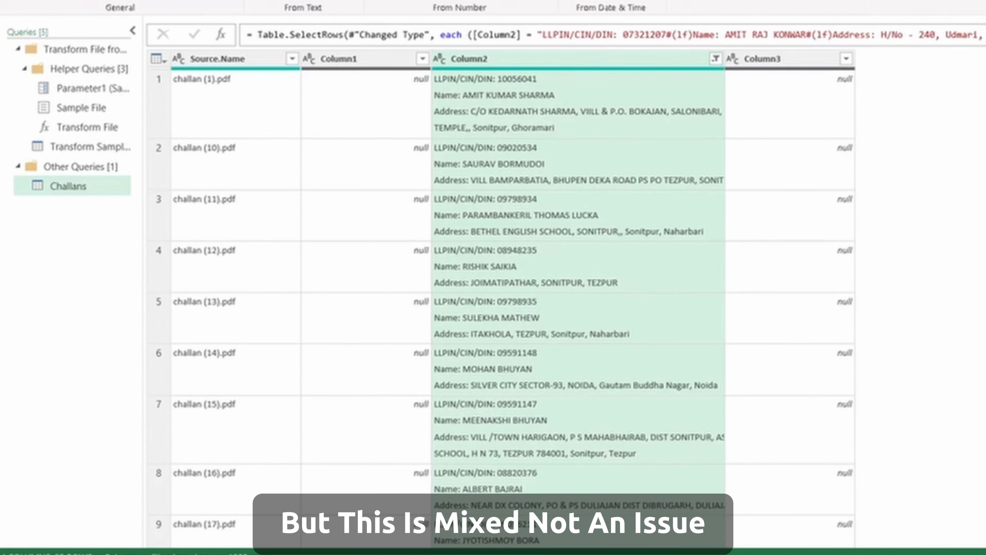
{"action": "left_click", "coordinate": [49, 1]}
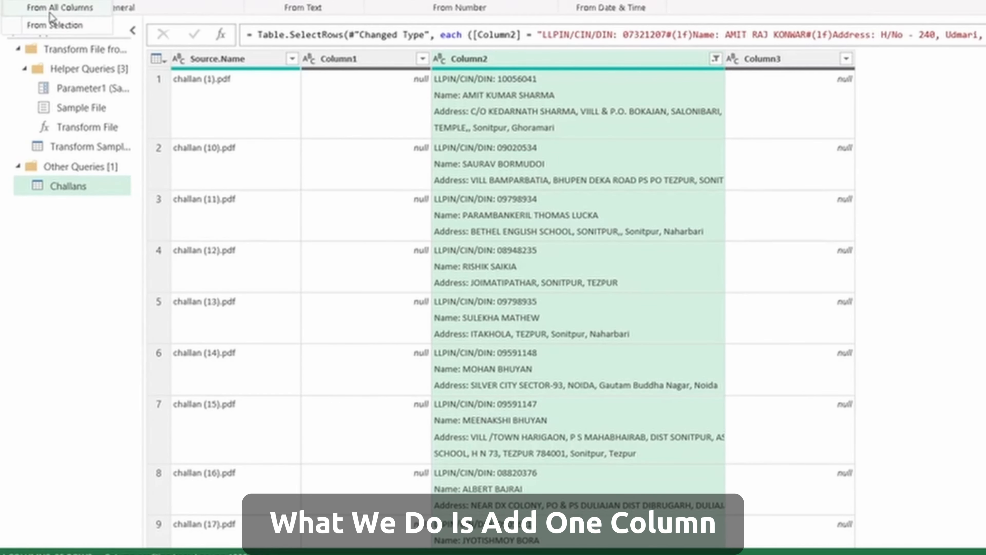
{"action": "left_click", "coordinate": [53, 24]}
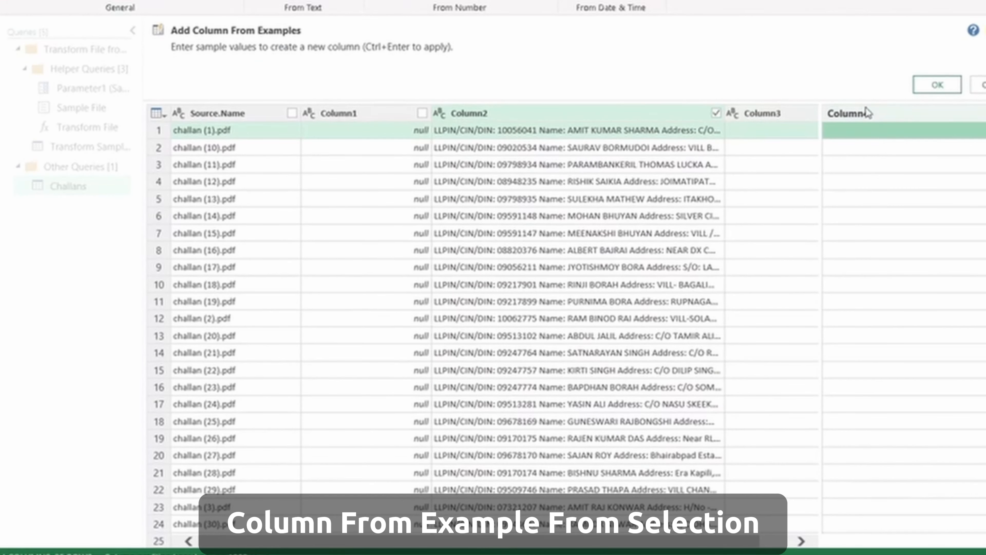
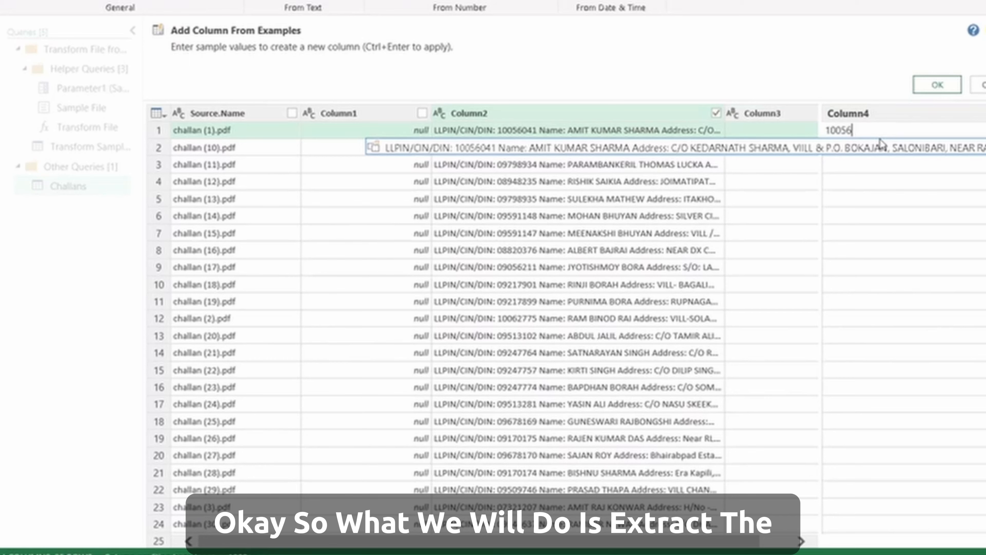
{"action": "key", "text": "Return"}
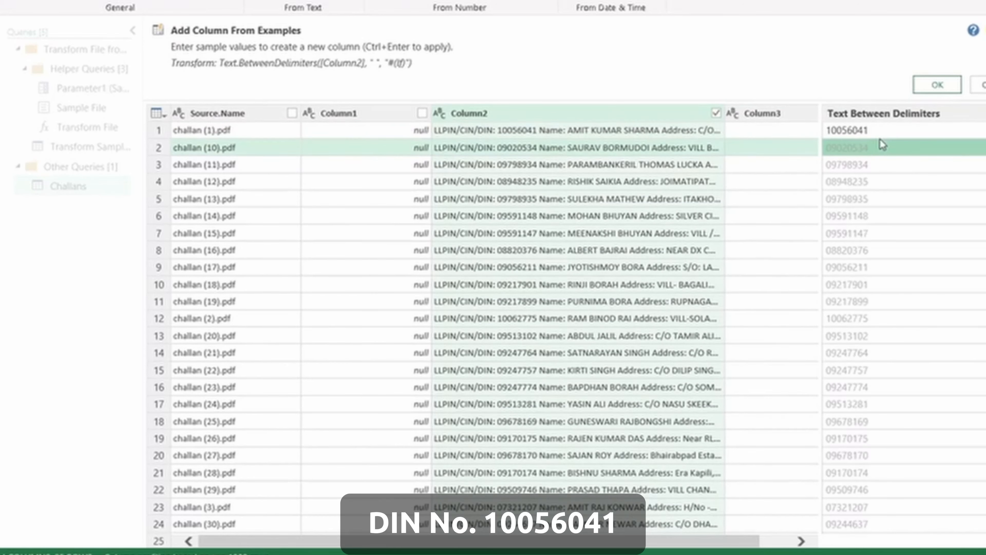
{"action": "scroll", "coordinate": [900, 294], "scroll_direction": "down", "scroll_amount": 1}
{"action": "scroll", "coordinate": [900, 295], "scroll_direction": "down", "scroll_amount": 3}
{"action": "scroll", "coordinate": [901, 294], "scroll_direction": "up", "scroll_amount": 4}
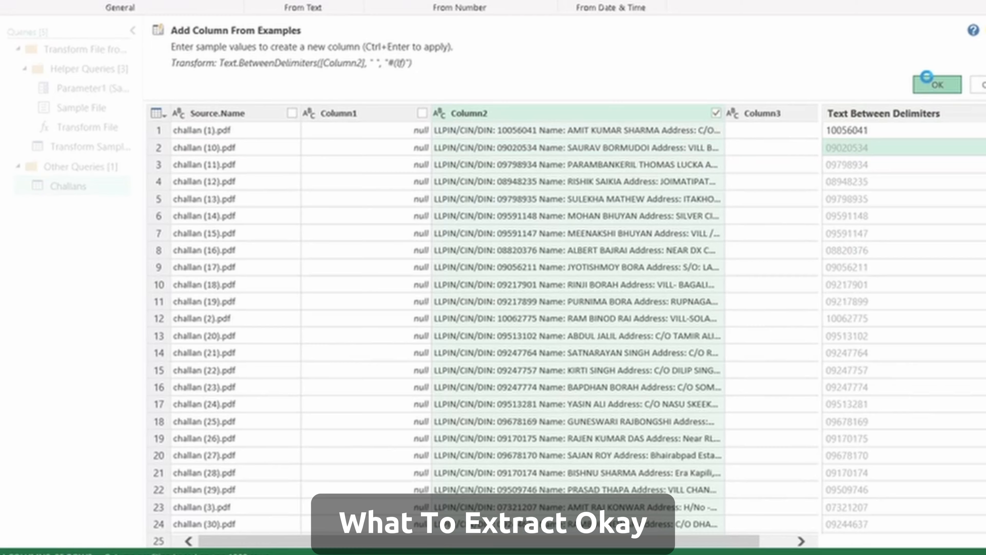
{"action": "left_click", "coordinate": [937, 84]}
Keep the DIN column typed as Text and load the Challans query to a sheet
{"action": "left_click", "coordinate": [686, 124]}
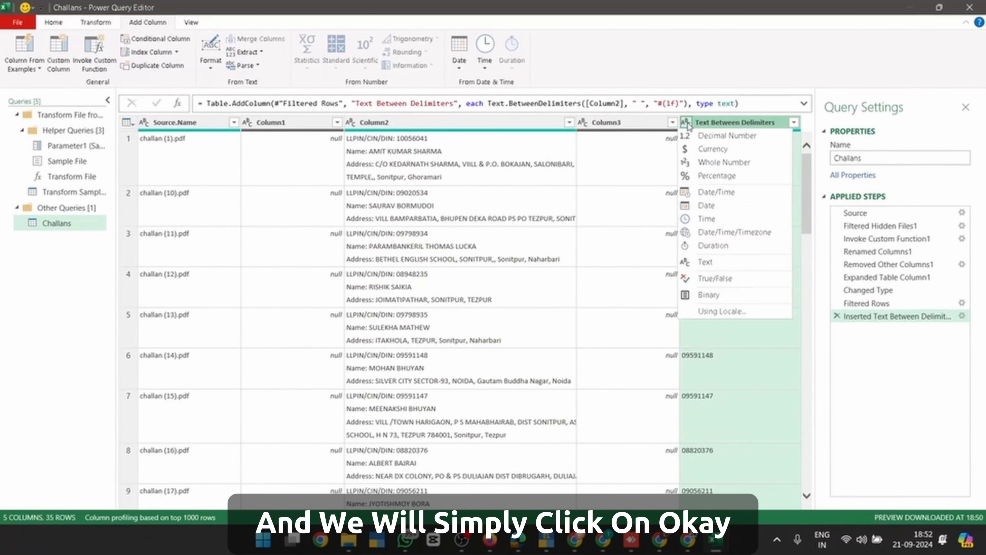
{"action": "left_click", "coordinate": [714, 161]}
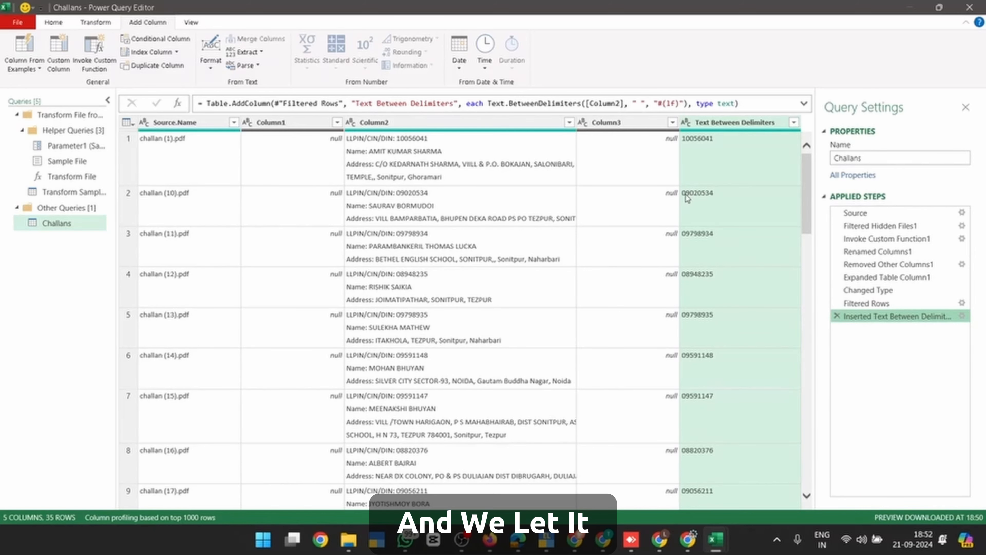
{"action": "left_click", "coordinate": [26, 46]}
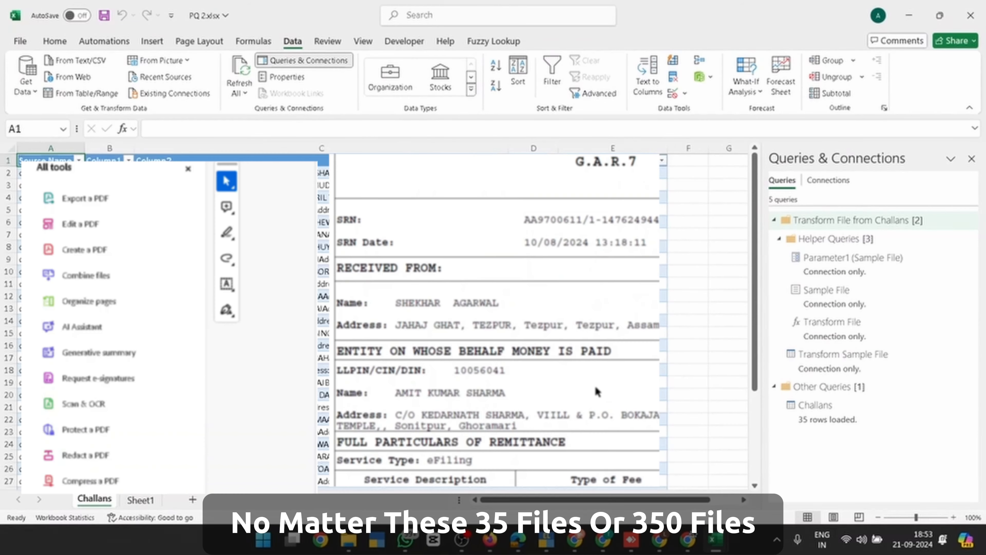
Select the 35 extracted DINs and compare them against the Pratice.xlsx workbook
{"action": "left_click", "coordinate": [613, 172]}
{"action": "key", "text": "ctrl+shift+Down"}
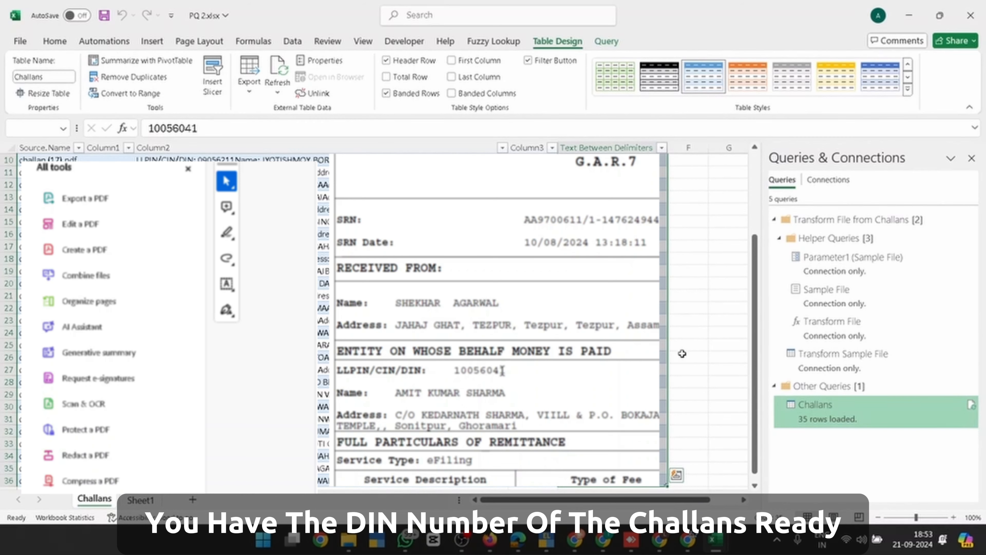
{"action": "key", "text": "alt+Tab"}
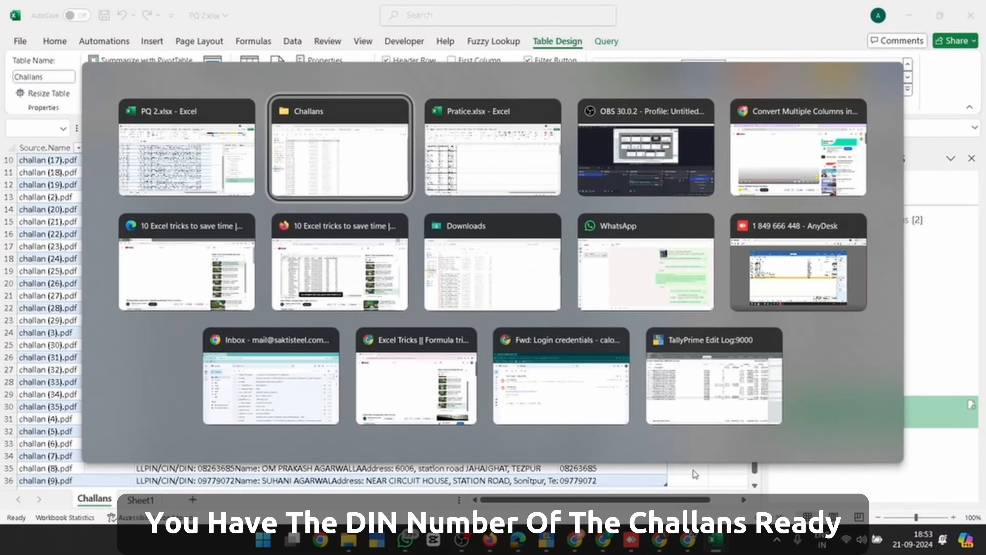
{"action": "key", "text": "alt+Tab"}
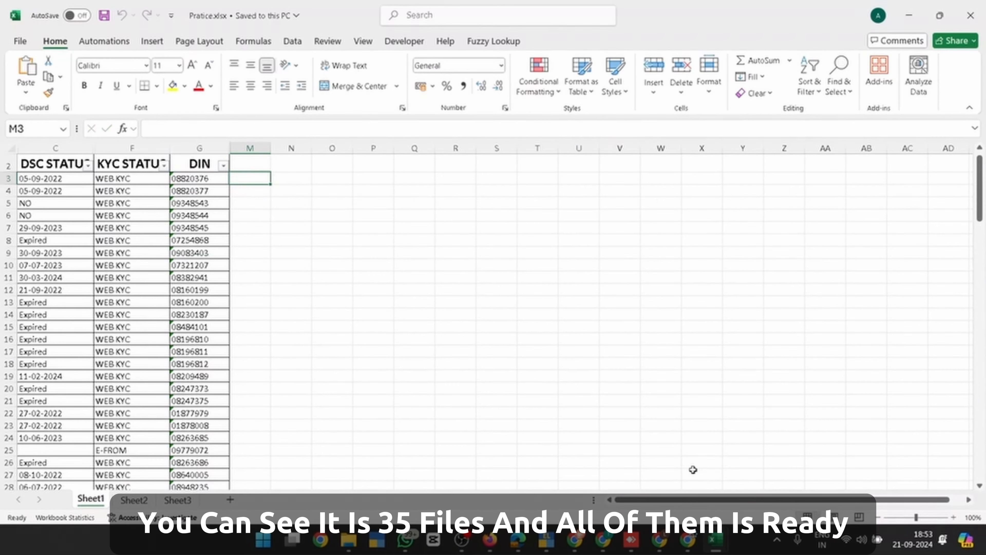
{"action": "key", "text": "alt+Tab"}
Add a 'Text' header in F1 with 'Challan' filled down every row, then return to Pratice.xlsx
{"action": "key", "text": "Up"}
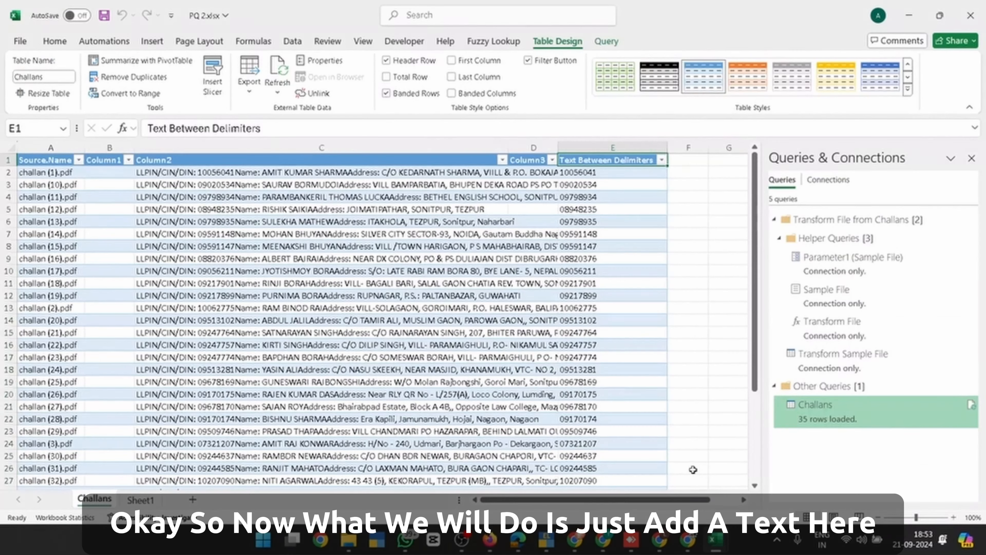
{"action": "key", "text": "Down"}
{"action": "key", "text": "Right"}
{"action": "key", "text": "Up"}
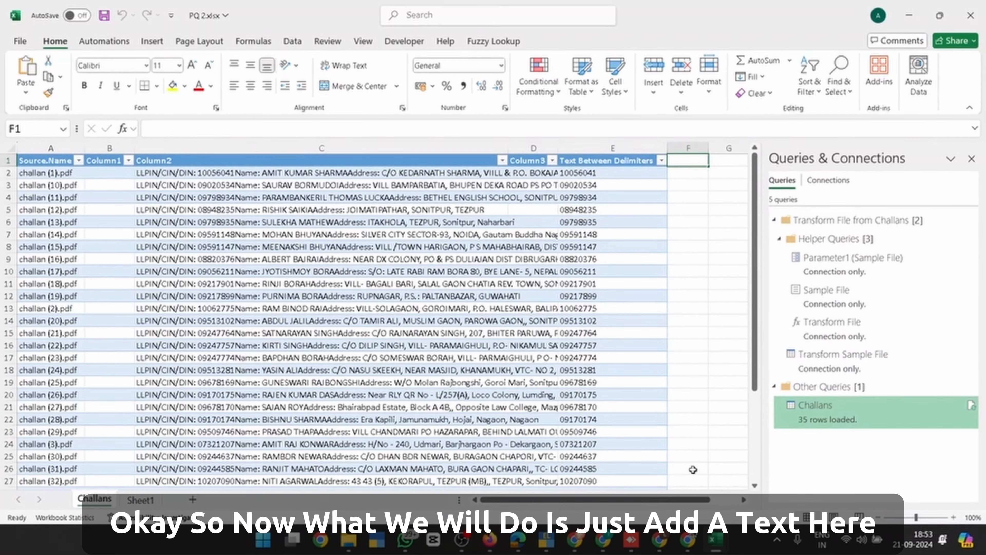
{"action": "type", "text": "Text"}
{"action": "key", "text": "Tab"}
{"action": "key", "text": "Left"}
{"action": "key", "text": "Down"}
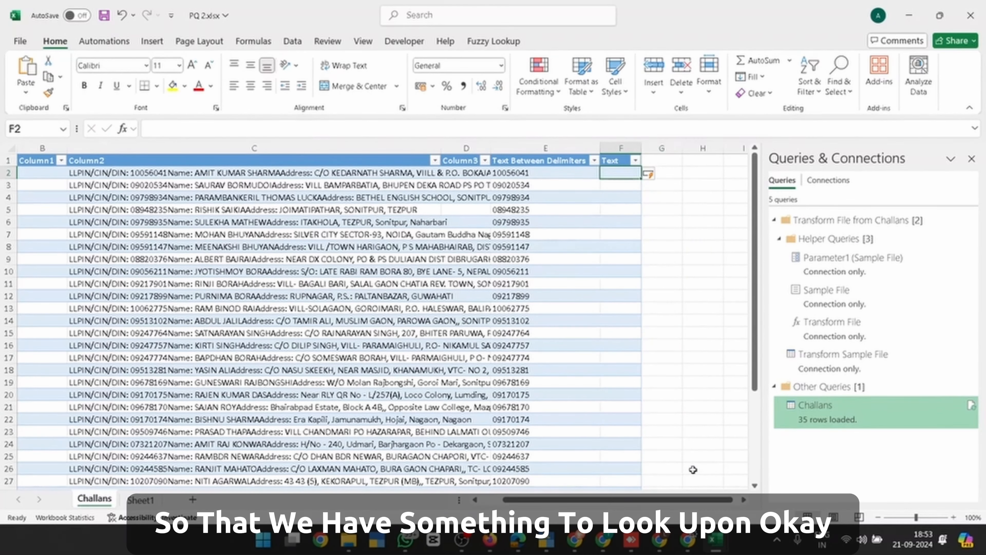
{"action": "type", "text": "Challan"}
{"action": "key", "text": "Return"}
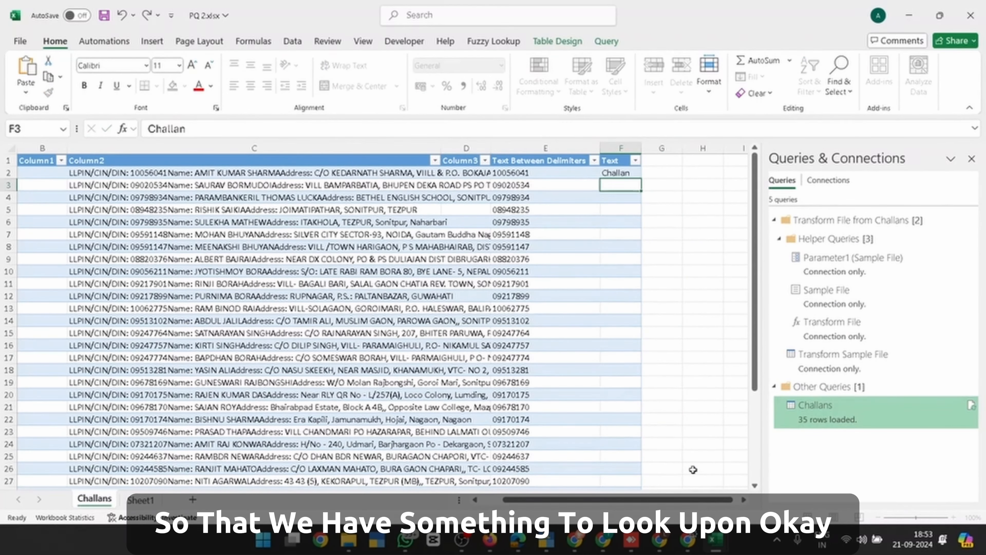
{"action": "key", "text": "ctrl+Down"}
{"action": "key", "text": "ctrl+Up"}
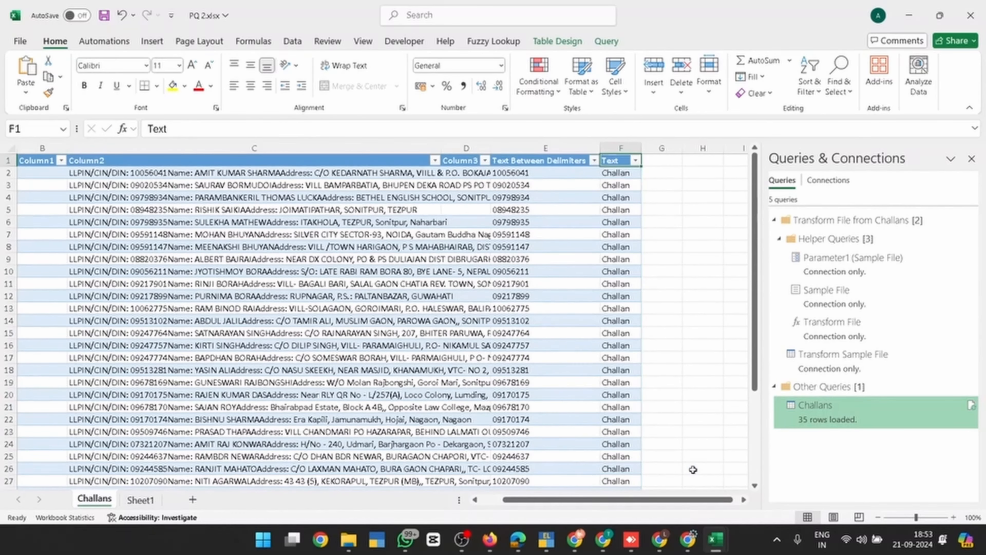
{"action": "key", "text": "alt+Tab"}
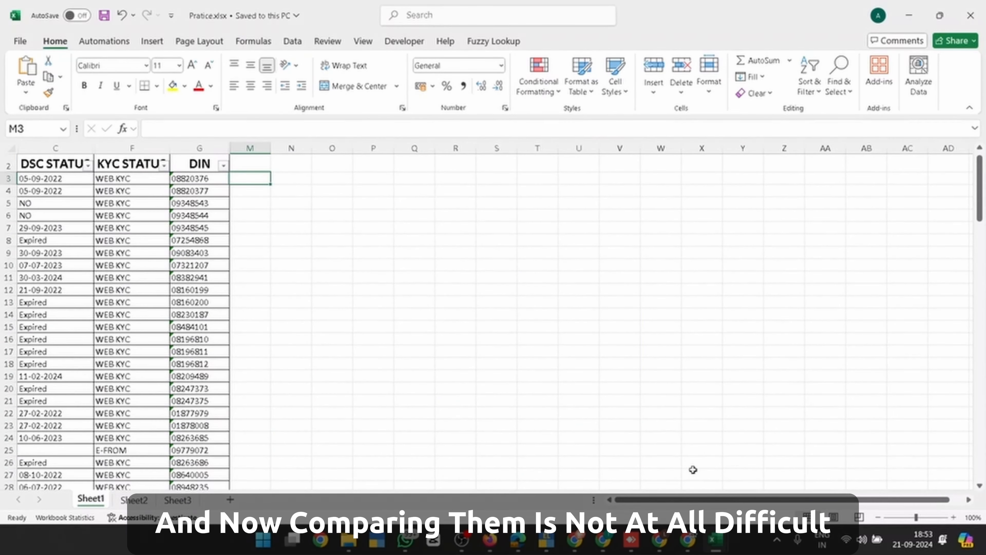
Enter =VLOOKUP(G3,'[PQ 2.xlsx]Challans'!$E:$F,2,0) in M3
{"action": "type", "text": "=vl"}
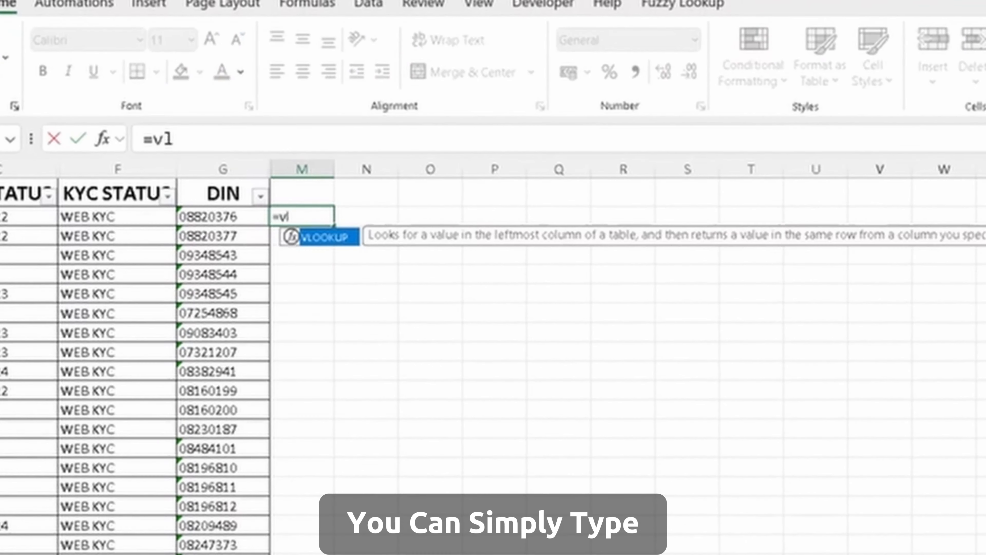
{"action": "key", "text": "Tab"}
{"action": "left_click", "coordinate": [223, 217]}
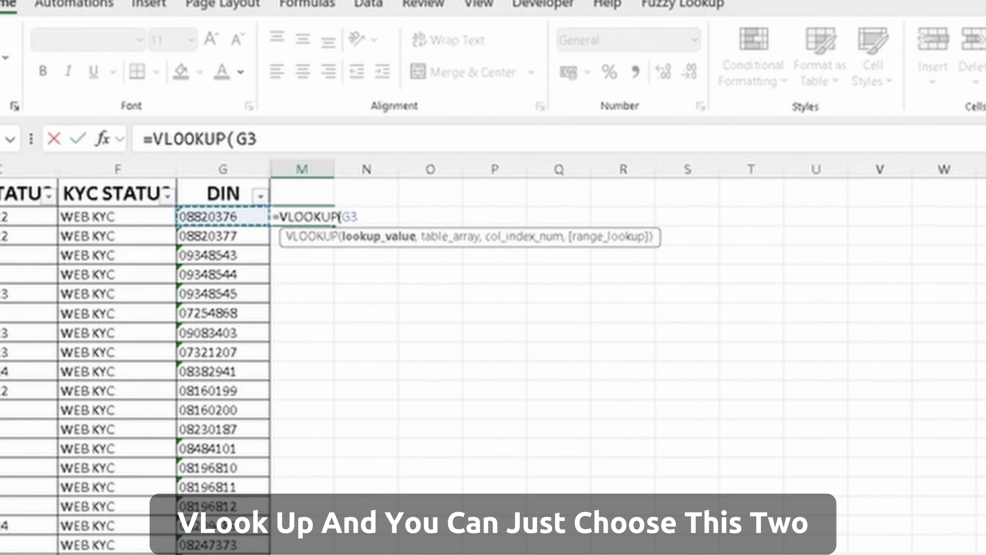
{"action": "type", "text": ","}
{"action": "key", "text": "alt+Tab"}
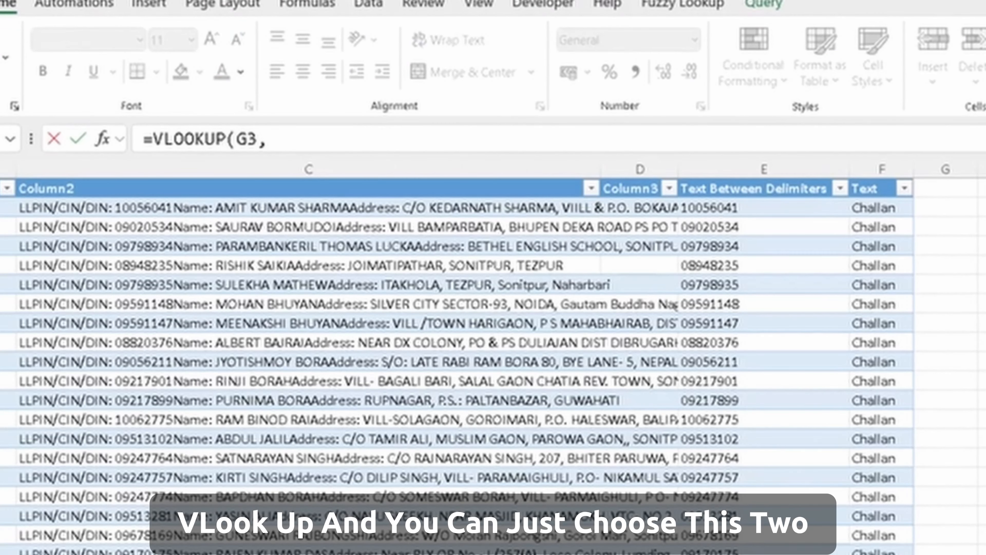
{"action": "left_click_drag", "start_coordinate": [827, 168], "coordinate": [895, 161]}
{"action": "type", "text": ",2,0"}
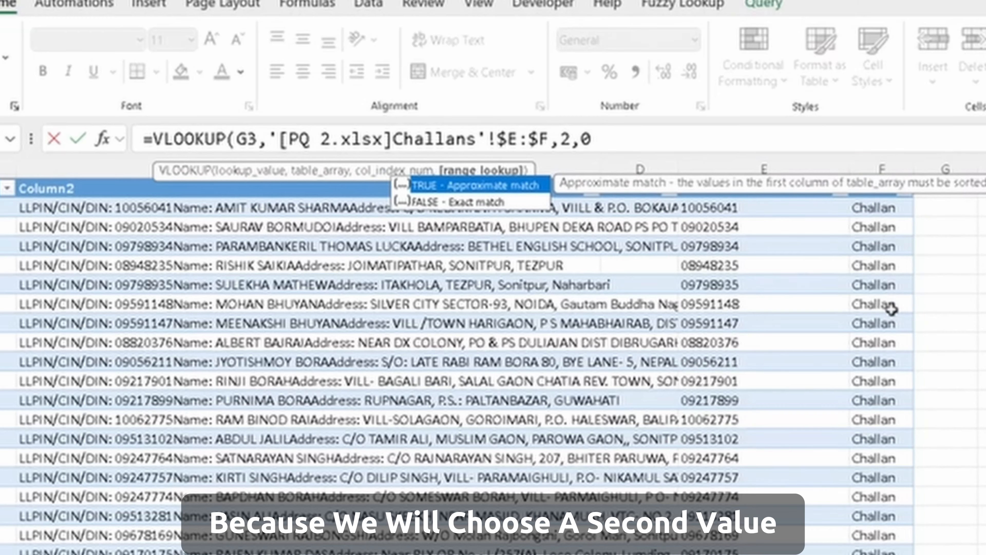
{"action": "key", "text": "Return"}
Copy the M3 lookup formula down the whole DIN list and select column M
{"action": "key", "text": "Up"}
{"action": "key", "text": "Left"}
{"action": "key", "text": "Right"}
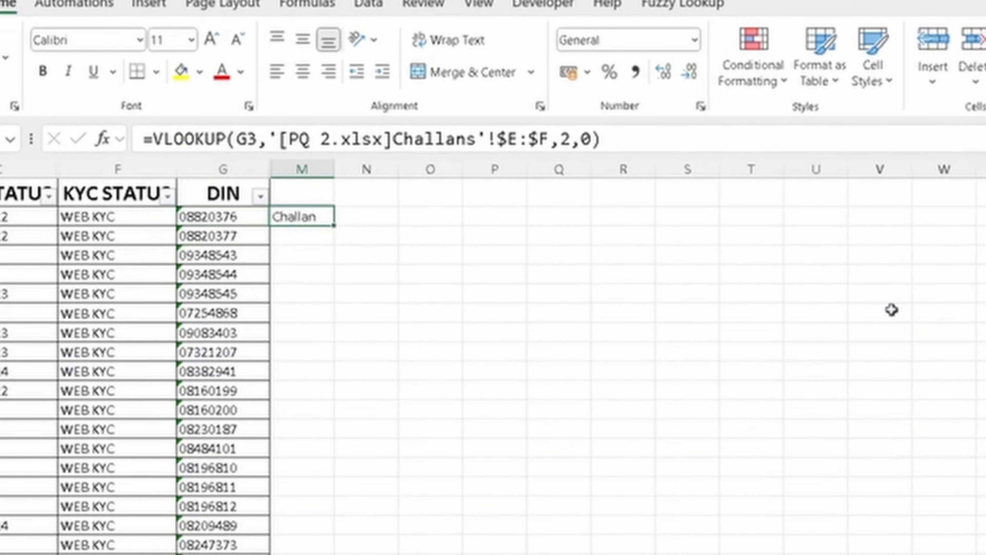
{"action": "double_click", "coordinate": [335, 227]}
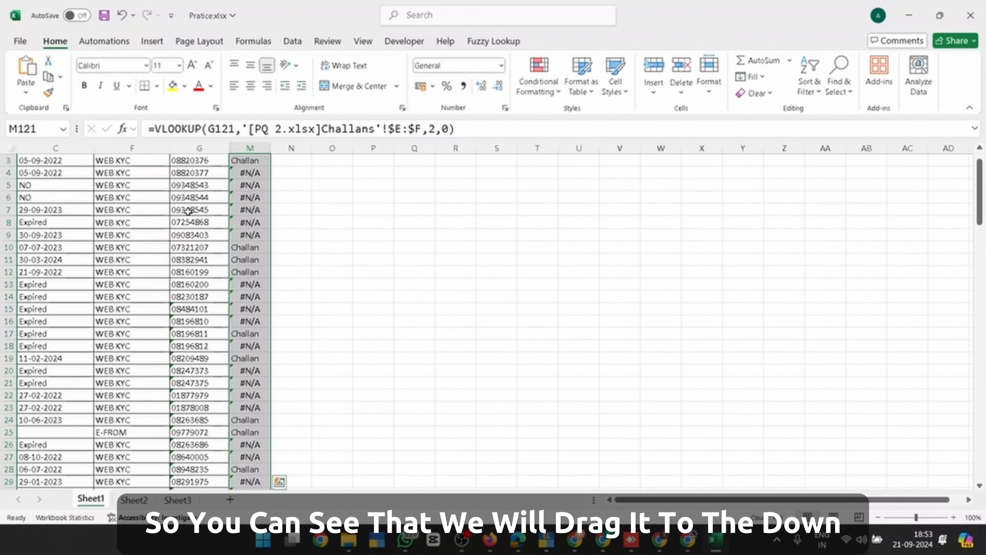
{"action": "key", "text": "Up"}
{"action": "key", "text": "ctrl+Up"}
{"action": "key", "text": "ctrl+Up"}
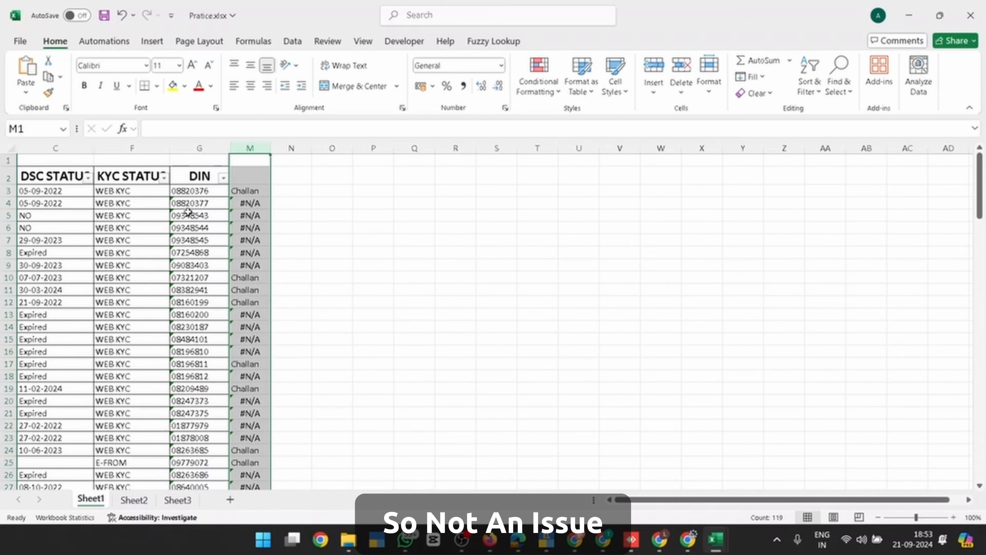
Paste column M's lookup results back over themselves as plain values
{"action": "key", "text": "ctrl+c"}
{"action": "key", "text": "ctrl+alt+v"}
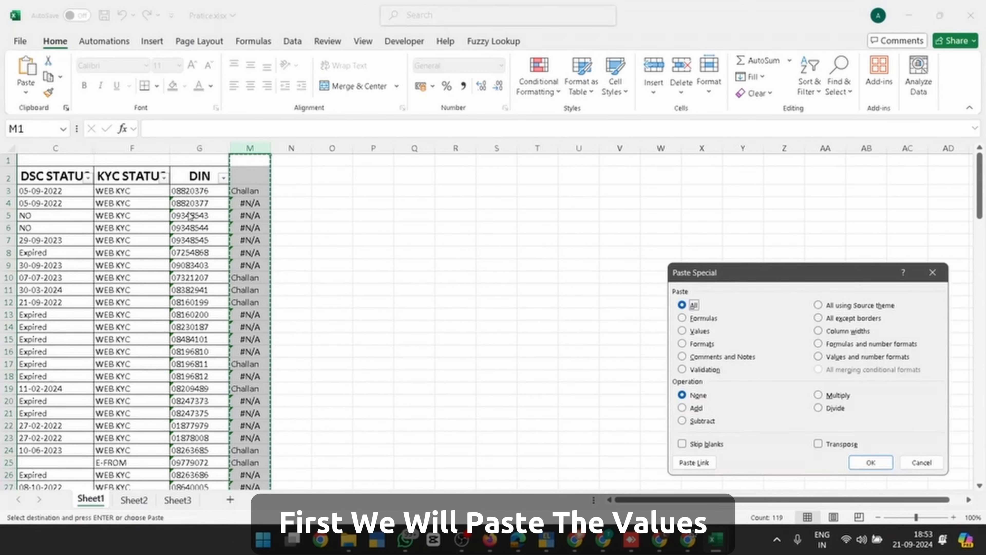
{"action": "key", "text": "v"}
{"action": "key", "text": "Return"}
{"action": "key", "text": "ctrl+Down"}
Copy the #N/A text from one of the result cells
{"action": "key", "text": "Down"}
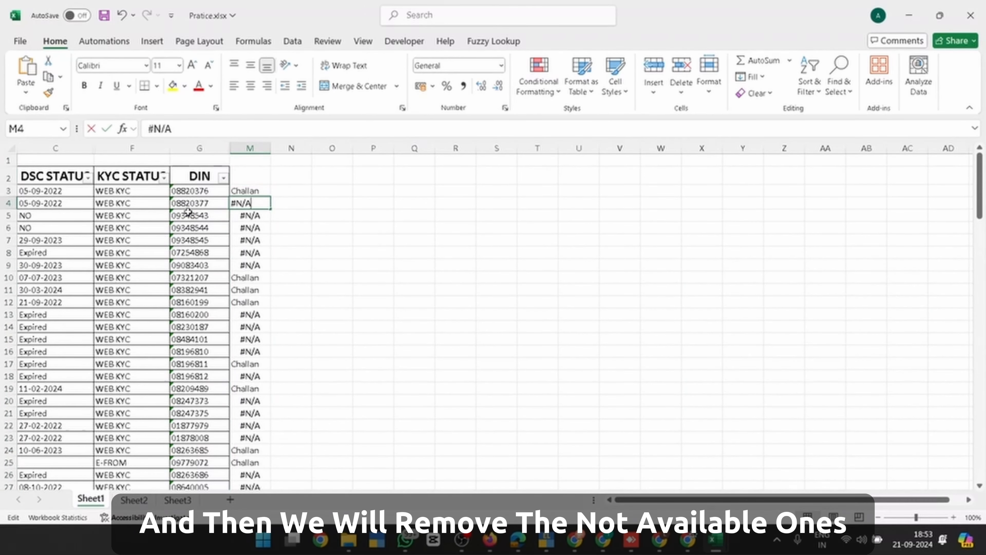
{"action": "key", "text": "F2"}
{"action": "key", "text": "shift+Home"}
{"action": "key", "text": "ctrl+c"}
{"action": "key", "text": "Return"}
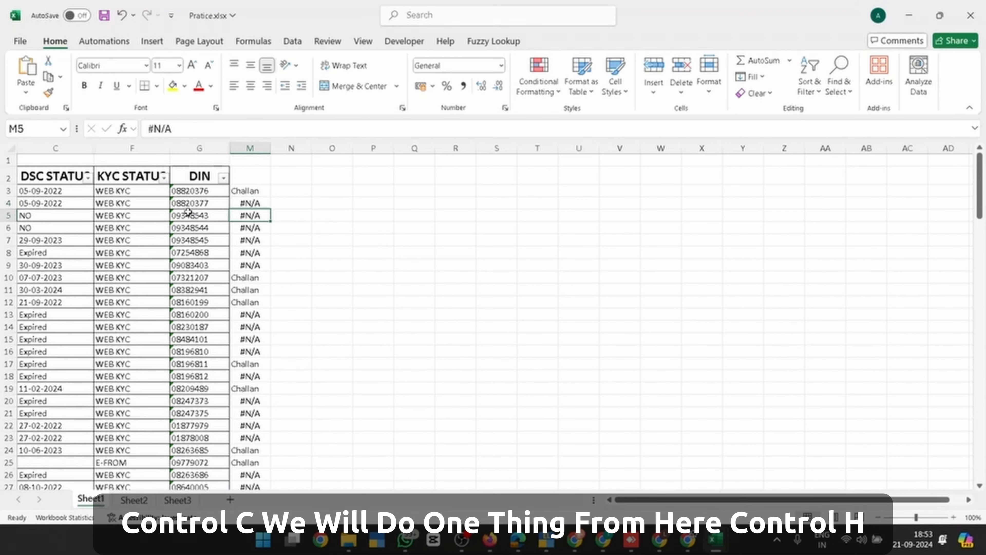
Replace every #N/A in column M with nothing using Find and Replace
{"action": "key", "text": "ctrl+h"}
{"action": "key", "text": "Escape"}
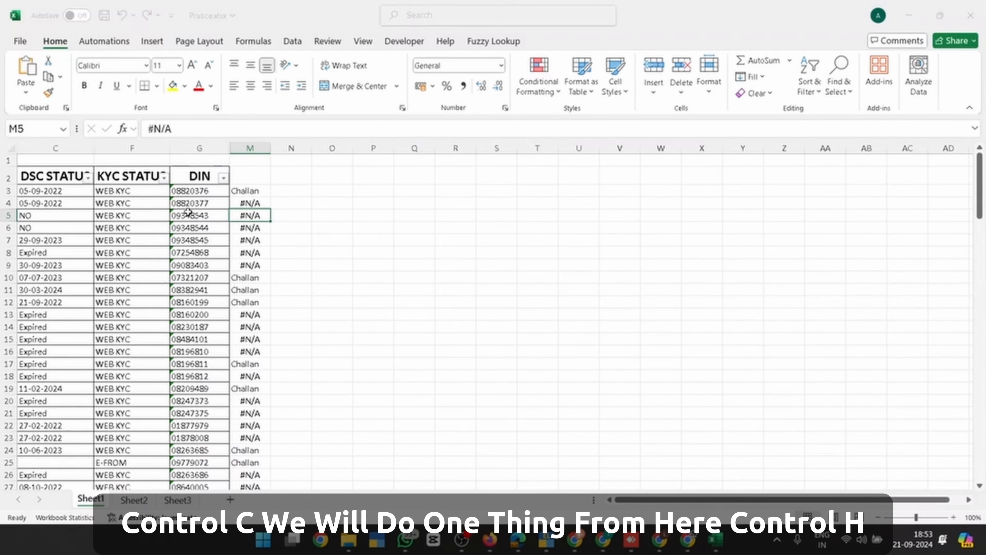
{"action": "key", "text": "ctrl+space"}
{"action": "key", "text": "ctrl+h"}
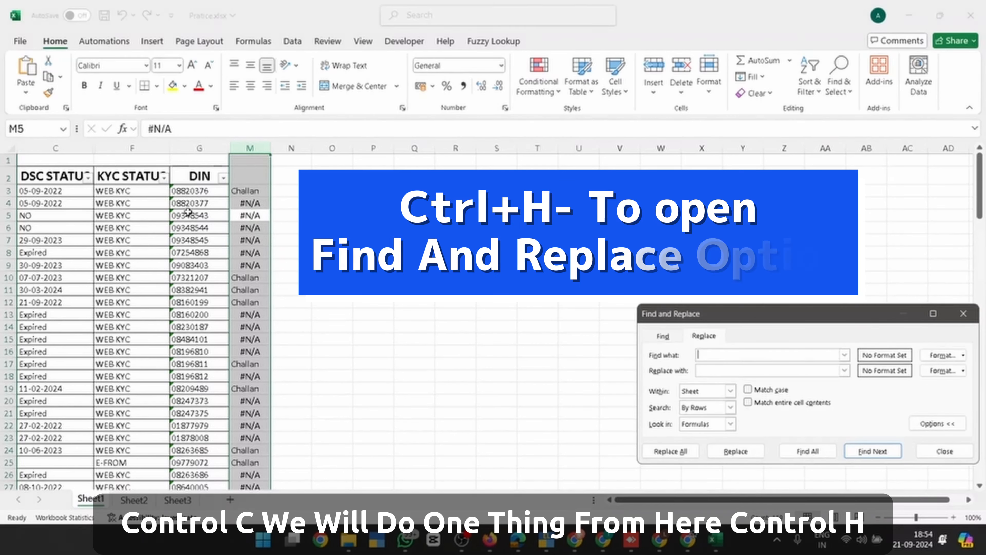
{"action": "key", "text": "ctrl+v"}
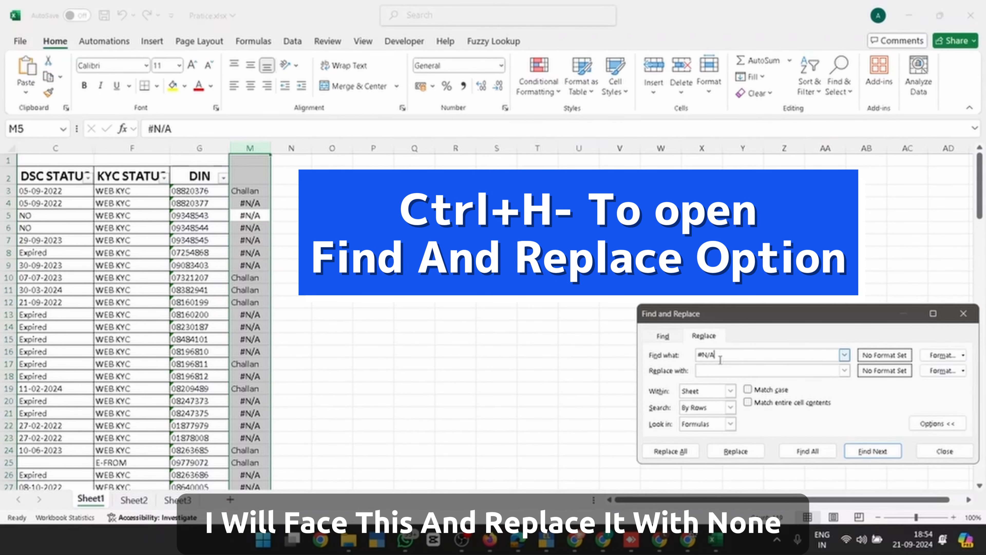
{"action": "left_click", "coordinate": [717, 371]}
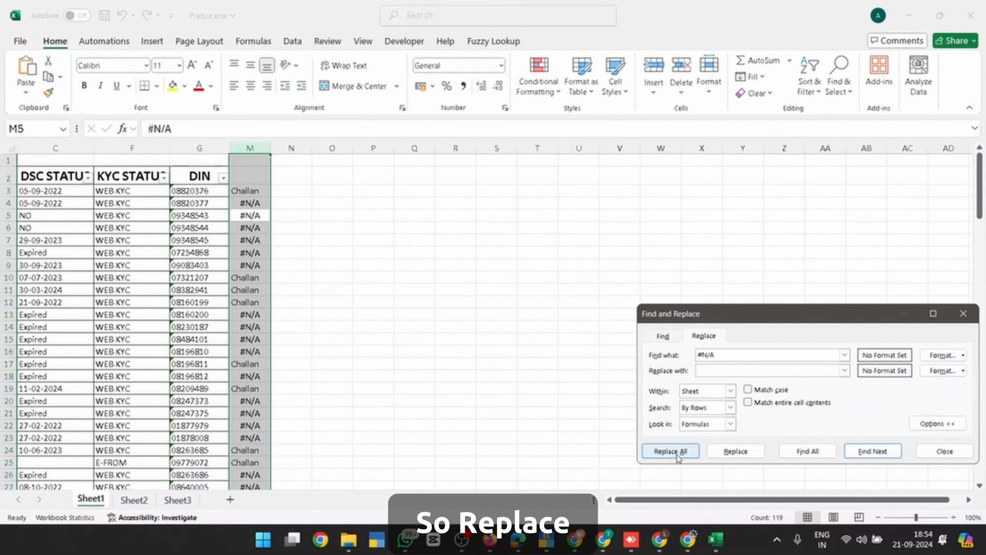
{"action": "left_click", "coordinate": [688, 448]}
{"action": "left_click", "coordinate": [497, 304]}
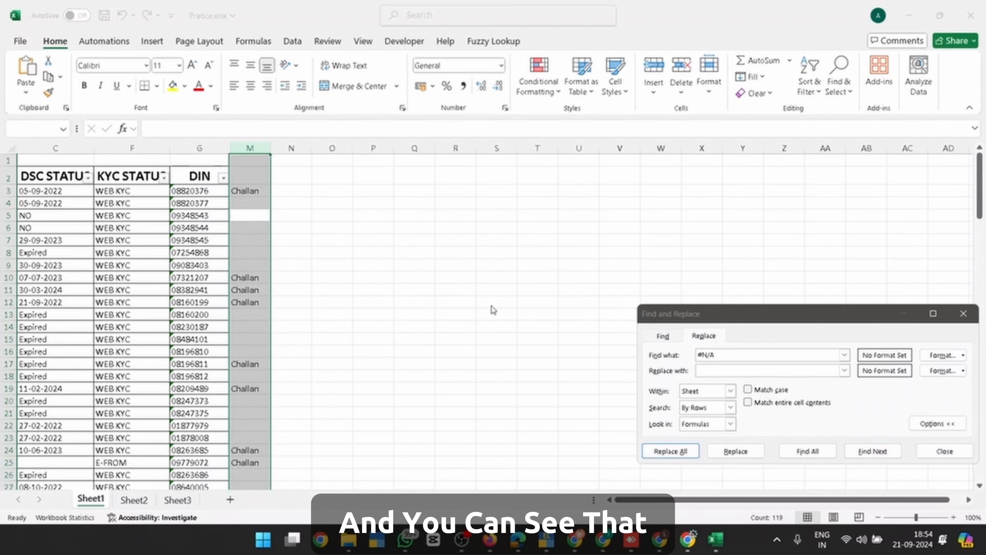
Review column M's Challan marks, close Find and Replace, and switch back to PQ 2.xlsx
{"action": "left_click", "coordinate": [289, 277]}
{"action": "scroll", "coordinate": [273, 296], "scroll_direction": "down", "scroll_amount": 5}
{"action": "scroll", "coordinate": [273, 295], "scroll_direction": "down", "scroll_amount": 20}
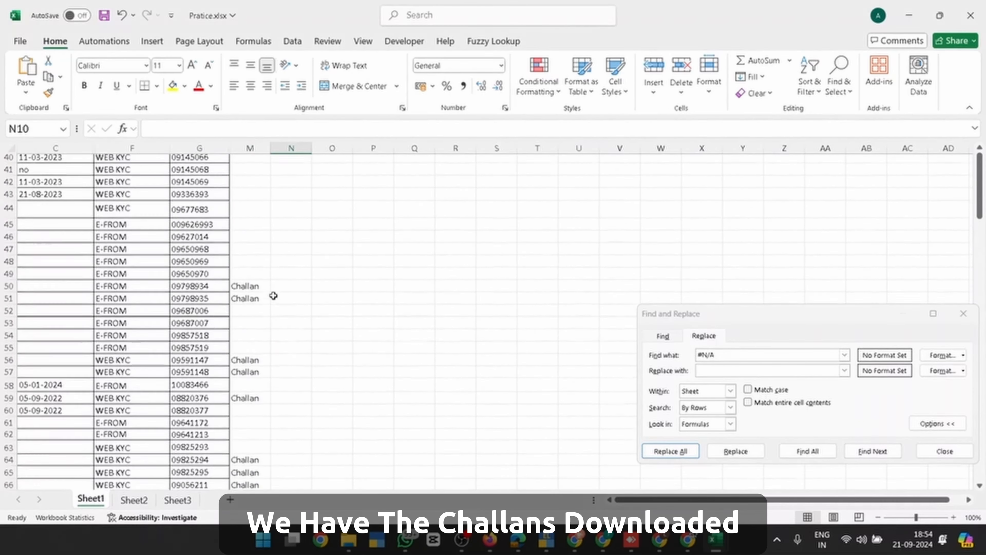
{"action": "scroll", "coordinate": [273, 296], "scroll_direction": "down", "scroll_amount": 2}
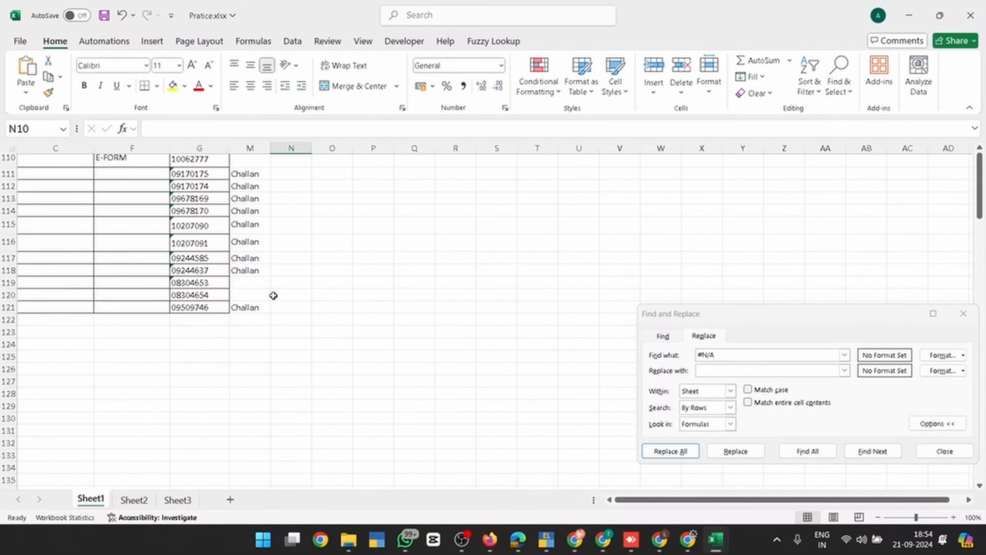
{"action": "scroll", "coordinate": [218, 272], "scroll_direction": "up", "scroll_amount": 11}
{"action": "scroll", "coordinate": [217, 271], "scroll_direction": "up", "scroll_amount": 20}
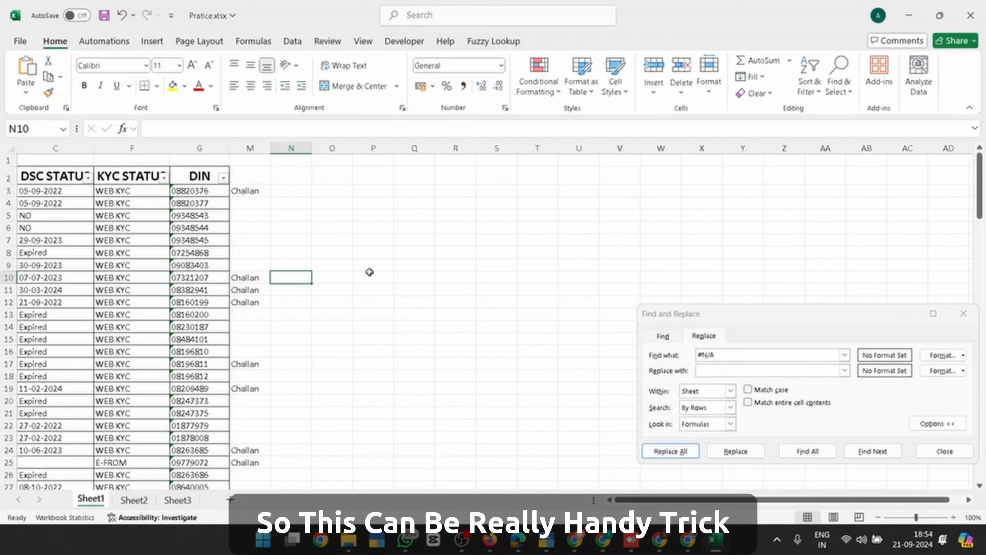
{"action": "left_click", "coordinate": [944, 450]}
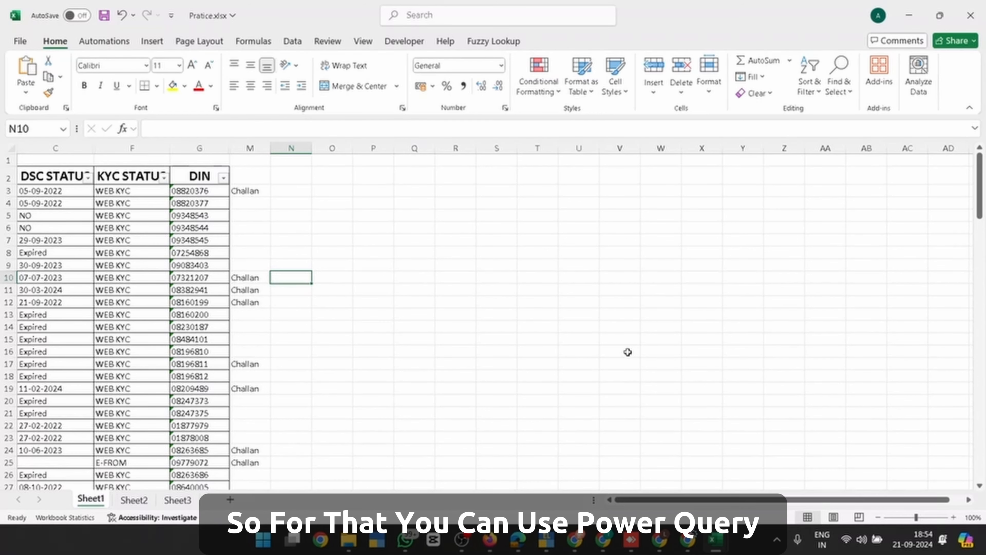
{"action": "key", "text": "alt+Tab"}
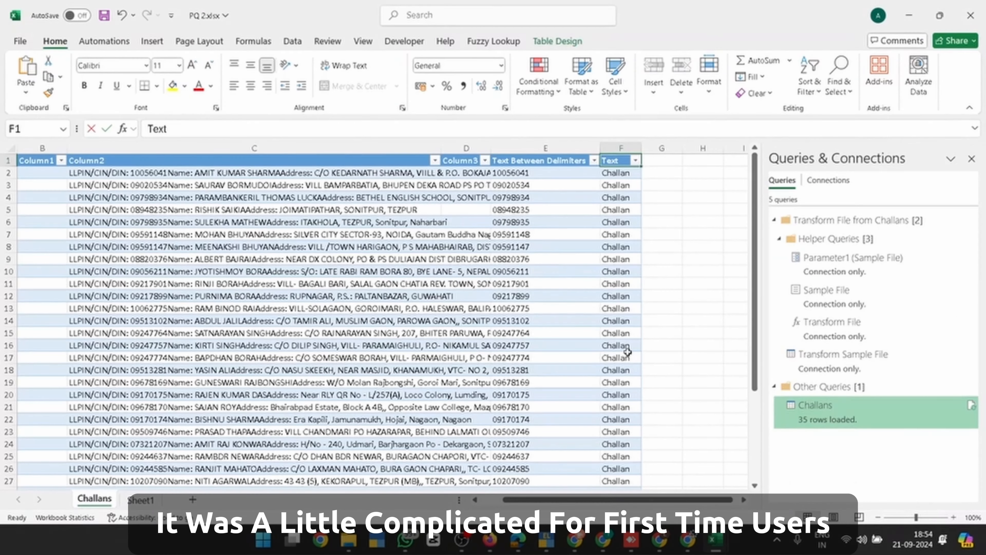